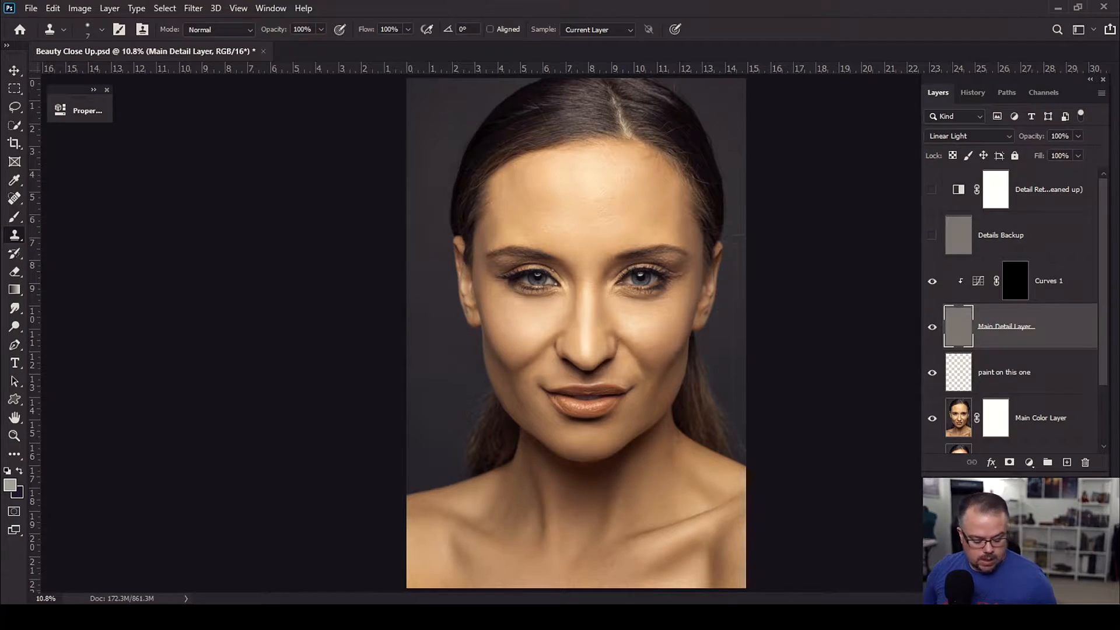
- Clone away the red veins in the inner white of the image-right eye on Main Detail Layer, using nearby clean texture
{"action": "key", "text": "z"}
{"action": "left_click", "coordinate": [647, 286]}
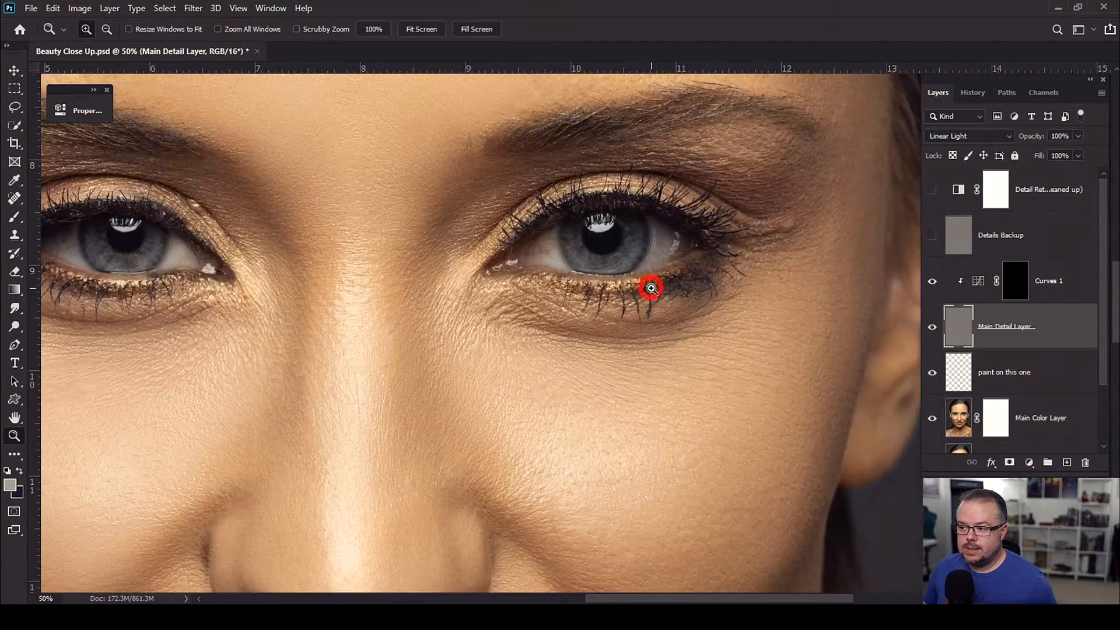
{"action": "left_click", "coordinate": [651, 288]}
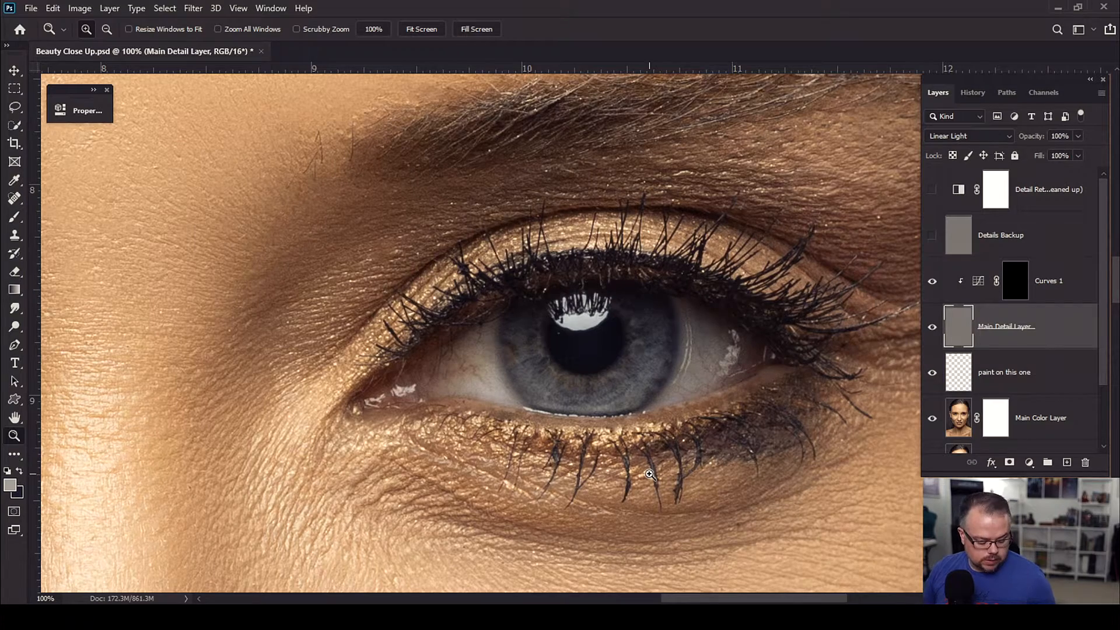
{"action": "left_click", "coordinate": [533, 383]}
{"action": "left_click_drag", "start_coordinate": [520, 401], "coordinate": [443, 362]}
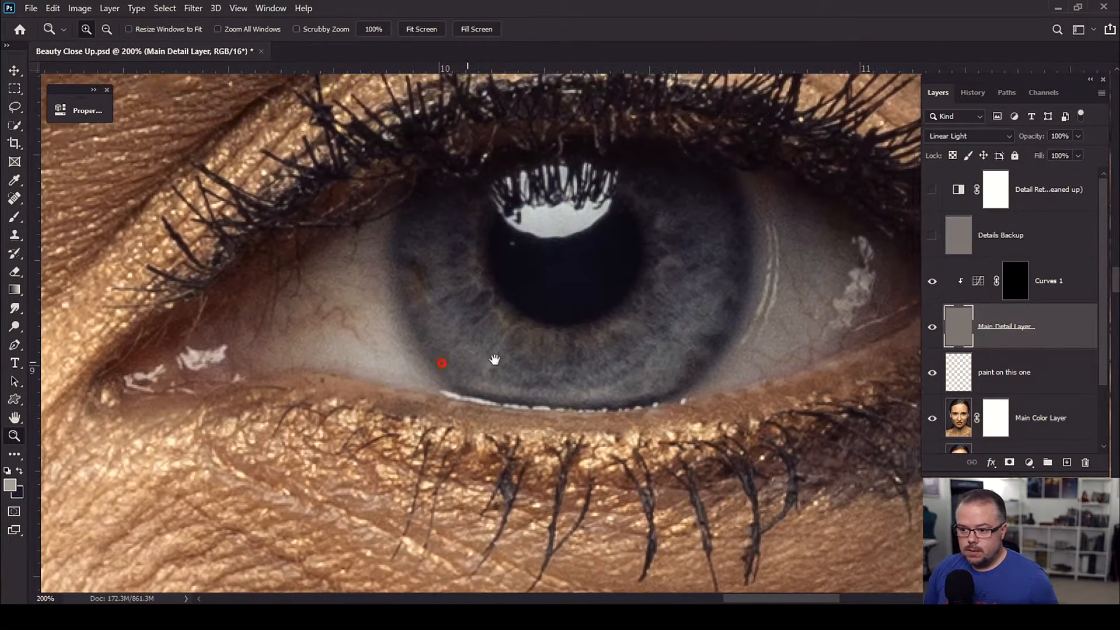
{"action": "key", "text": "s"}
{"action": "left_click", "coordinate": [337, 350], "text": "alt"}
{"action": "mouse_move", "coordinate": [350, 328]}
{"action": "left_mouse_down"}
{"action": "mouse_move", "coordinate": [357, 336]}
{"action": "mouse_move", "coordinate": [338, 311]}
{"action": "mouse_move", "coordinate": [280, 290]}
{"action": "mouse_move", "coordinate": [293, 270]}
{"action": "left_mouse_up"}
{"action": "left_click", "coordinate": [324, 314]}
{"action": "mouse_move", "coordinate": [296, 331]}
{"action": "left_mouse_down"}
{"action": "mouse_move", "coordinate": [267, 337]}
{"action": "mouse_move", "coordinate": [276, 287]}
{"action": "mouse_move", "coordinate": [260, 336]}
{"action": "mouse_move", "coordinate": [272, 298]}
{"action": "left_mouse_up"}
{"action": "left_click", "coordinate": [313, 338], "text": "alt"}
{"action": "left_click", "coordinate": [268, 307]}
{"action": "left_click", "coordinate": [302, 339], "text": "alt"}
{"action": "left_click", "coordinate": [311, 336], "text": "alt"}
{"action": "mouse_move", "coordinate": [363, 329]}
{"action": "left_mouse_down"}
{"action": "mouse_move", "coordinate": [372, 333]}
{"action": "mouse_move", "coordinate": [348, 332]}
{"action": "mouse_move", "coordinate": [361, 338]}
{"action": "left_mouse_up"}
{"action": "left_click", "coordinate": [357, 335], "text": "alt"}
{"action": "left_click", "coordinate": [344, 328], "text": "alt"}
{"action": "left_click_drag", "start_coordinate": [355, 284], "coordinate": [344, 235]}
{"action": "left_click", "coordinate": [349, 286], "text": "alt"}
- Clone away the veins in the outer white of the same eye, sampling clean texture from the eye white
{"action": "key", "text": "ctrl+minus"}
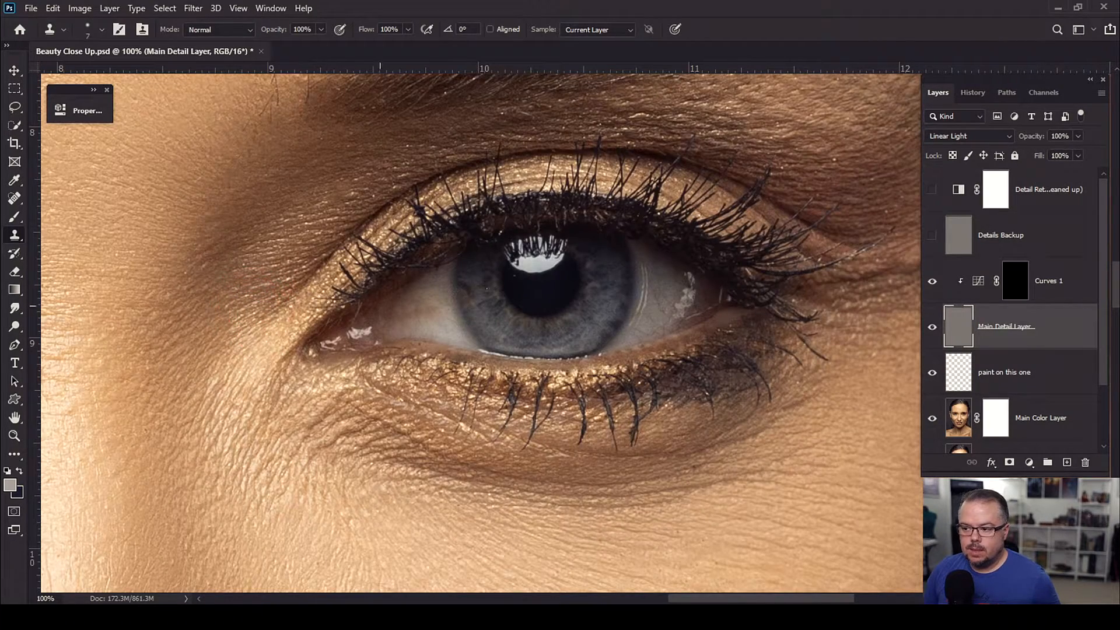
{"action": "key", "text": "z"}
{"action": "left_click", "coordinate": [574, 289]}
{"action": "left_click", "coordinate": [576, 291]}
{"action": "key", "text": "s"}
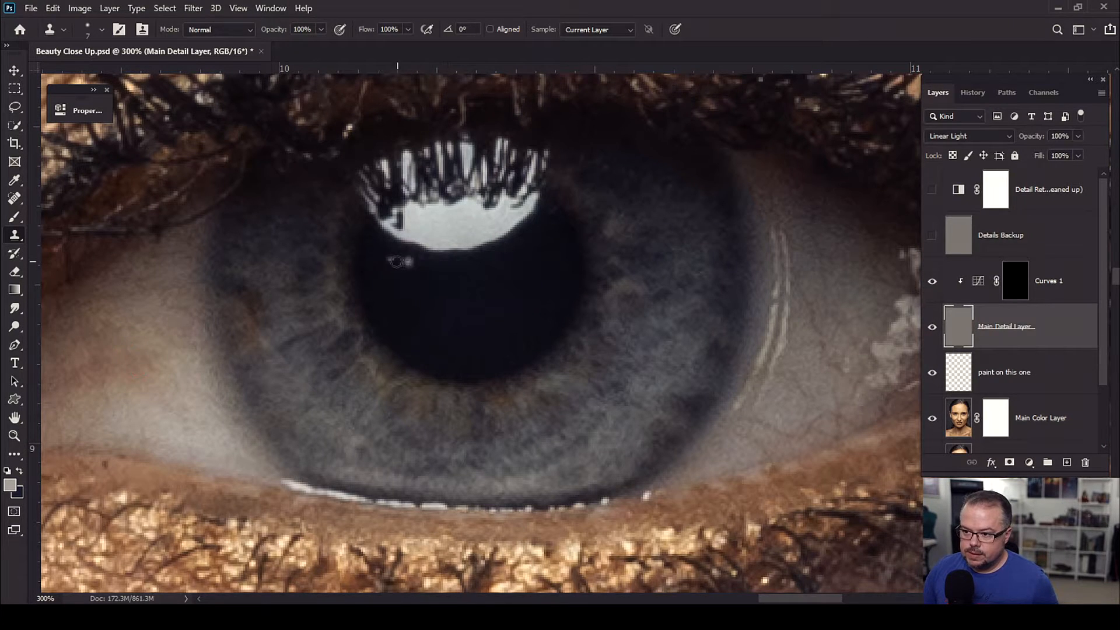
{"action": "left_click_drag", "start_coordinate": [652, 361], "coordinate": [337, 298]}
{"action": "left_click_drag", "start_coordinate": [216, 314], "coordinate": [550, 210]}
{"action": "key", "text": "ctrl+minus"}
{"action": "left_click", "coordinate": [343, 319], "text": "alt"}
{"action": "mouse_move", "coordinate": [767, 350]}
{"action": "left_mouse_down"}
{"action": "mouse_move", "coordinate": [805, 334]}
{"action": "mouse_move", "coordinate": [786, 314]}
{"action": "left_mouse_up"}
{"action": "mouse_move", "coordinate": [777, 316]}
{"action": "left_mouse_down"}
{"action": "mouse_move", "coordinate": [787, 258]}
{"action": "mouse_move", "coordinate": [830, 321]}
{"action": "mouse_move", "coordinate": [812, 325]}
{"action": "mouse_move", "coordinate": [795, 305]}
{"action": "mouse_move", "coordinate": [778, 320]}
{"action": "left_mouse_up"}
{"action": "mouse_move", "coordinate": [796, 281]}
{"action": "left_mouse_down"}
{"action": "mouse_move", "coordinate": [780, 222]}
{"action": "mouse_move", "coordinate": [802, 213]}
{"action": "mouse_move", "coordinate": [808, 227]}
{"action": "mouse_move", "coordinate": [787, 208]}
{"action": "mouse_move", "coordinate": [796, 208]}
{"action": "mouse_move", "coordinate": [776, 236]}
{"action": "mouse_move", "coordinate": [812, 211]}
{"action": "mouse_move", "coordinate": [786, 204]}
{"action": "mouse_move", "coordinate": [832, 212]}
{"action": "mouse_move", "coordinate": [819, 216]}
{"action": "mouse_move", "coordinate": [831, 215]}
{"action": "mouse_move", "coordinate": [839, 243]}
{"action": "mouse_move", "coordinate": [817, 236]}
{"action": "mouse_move", "coordinate": [806, 283]}
{"action": "mouse_move", "coordinate": [719, 314]}
{"action": "left_mouse_up"}
{"action": "left_click", "coordinate": [805, 232]}
{"action": "left_click", "coordinate": [816, 283]}
{"action": "left_click", "coordinate": [818, 237]}
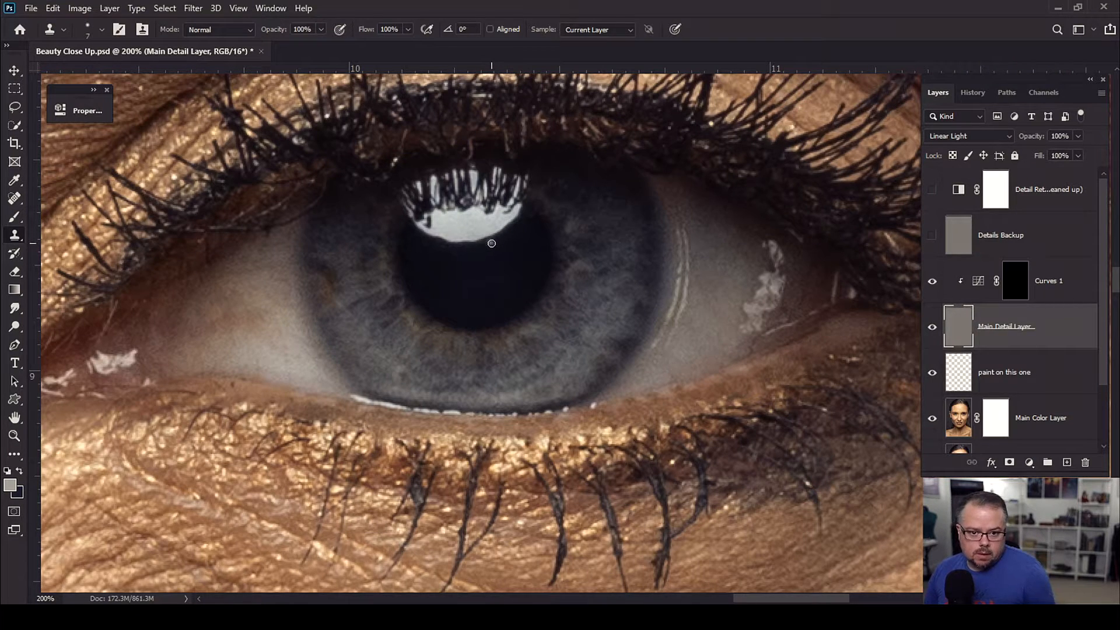
- Clone clean eye-white texture over the eyelash reflections in the upper part of the catchlight on Main Detail Layer
{"action": "left_click", "coordinate": [236, 320], "text": "alt"}
{"action": "mouse_move", "coordinate": [418, 203]}
{"action": "left_mouse_down"}
{"action": "mouse_move", "coordinate": [413, 211]}
{"action": "mouse_move", "coordinate": [419, 200]}
{"action": "left_mouse_up"}
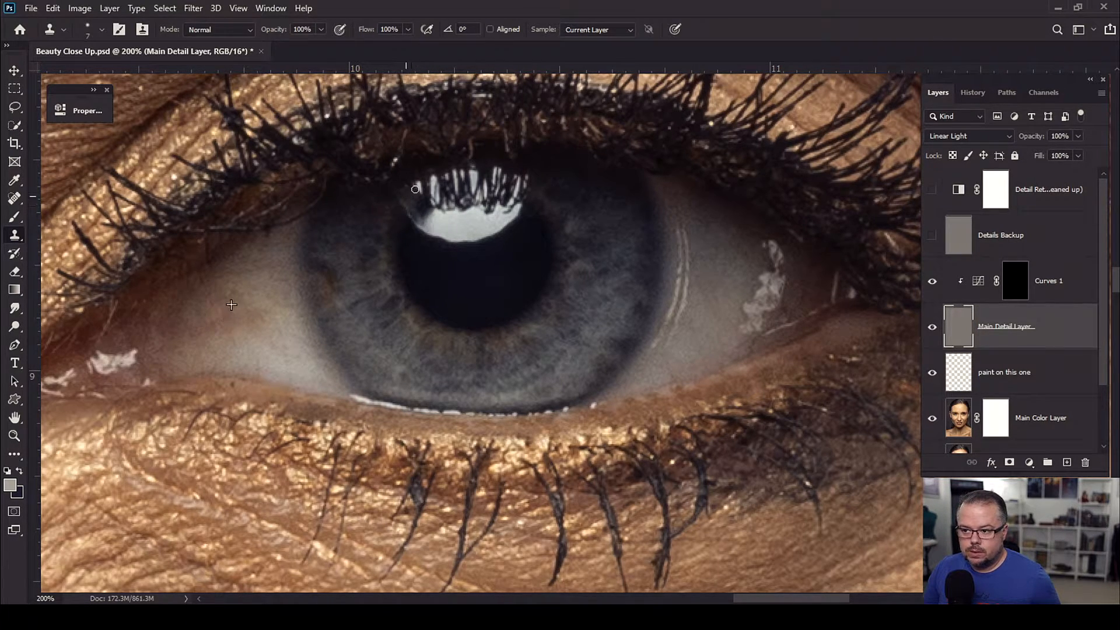
{"action": "mouse_move", "coordinate": [421, 189]}
{"action": "left_mouse_down"}
{"action": "mouse_move", "coordinate": [468, 171]}
{"action": "mouse_move", "coordinate": [477, 183]}
{"action": "mouse_move", "coordinate": [446, 210]}
{"action": "mouse_move", "coordinate": [457, 211]}
{"action": "mouse_move", "coordinate": [455, 196]}
{"action": "mouse_move", "coordinate": [470, 202]}
{"action": "mouse_move", "coordinate": [459, 184]}
{"action": "mouse_move", "coordinate": [483, 210]}
{"action": "mouse_move", "coordinate": [504, 200]}
{"action": "mouse_move", "coordinate": [488, 217]}
{"action": "mouse_move", "coordinate": [524, 185]}
{"action": "mouse_move", "coordinate": [475, 170]}
{"action": "mouse_move", "coordinate": [484, 184]}
{"action": "mouse_move", "coordinate": [504, 177]}
{"action": "mouse_move", "coordinate": [494, 202]}
{"action": "mouse_move", "coordinate": [490, 179]}
{"action": "mouse_move", "coordinate": [476, 182]}
{"action": "mouse_move", "coordinate": [490, 169]}
{"action": "mouse_move", "coordinate": [491, 196]}
{"action": "left_mouse_up"}
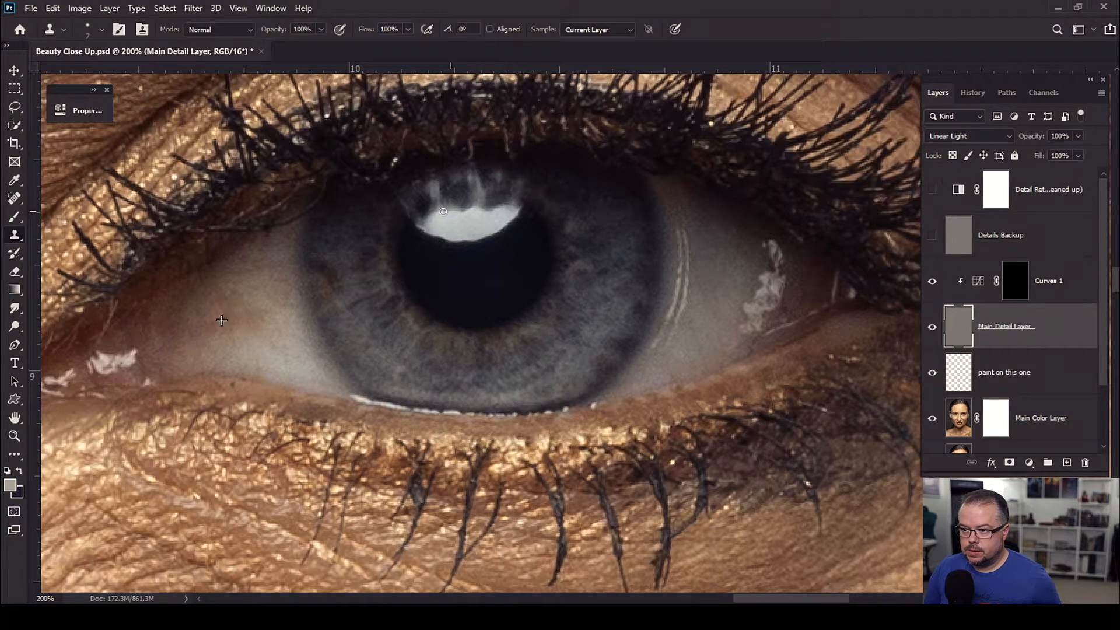
- Fill in the catchlight with its sampled highlight color on the "paint on this one" layer, using a 15 px Brush at 30% flow
{"action": "left_click", "coordinate": [958, 379]}
{"action": "key", "text": "b"}
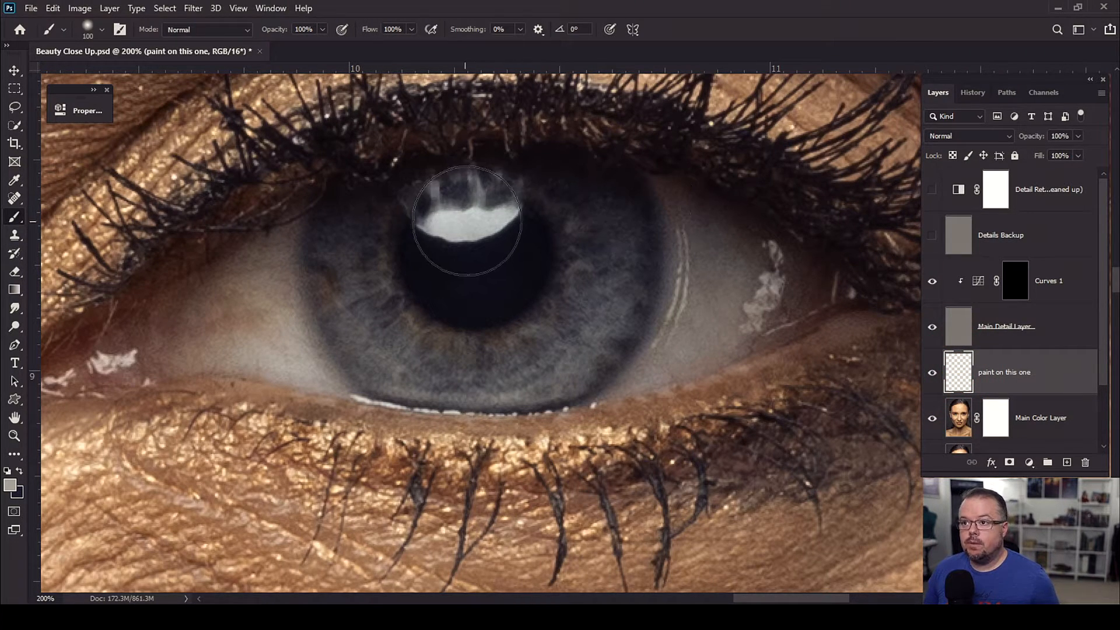
{"action": "key", "text": "shift+3"}
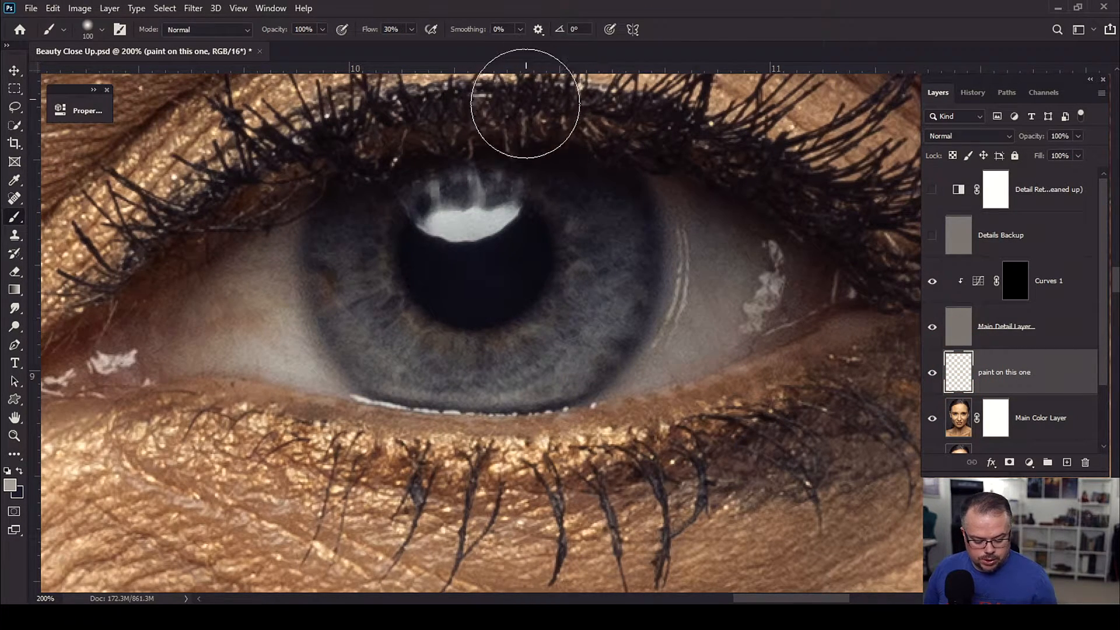
{"action": "key", "text": "bracketleft"}
{"action": "key", "text": "bracketleft"}
{"action": "key", "text": "bracketleft"}
{"action": "key", "text": "bracketleft"}
{"action": "key", "text": "bracketleft"}
{"action": "key", "text": "bracketleft"}
{"action": "key", "text": "bracketleft"}
{"action": "key", "text": "bracketleft"}
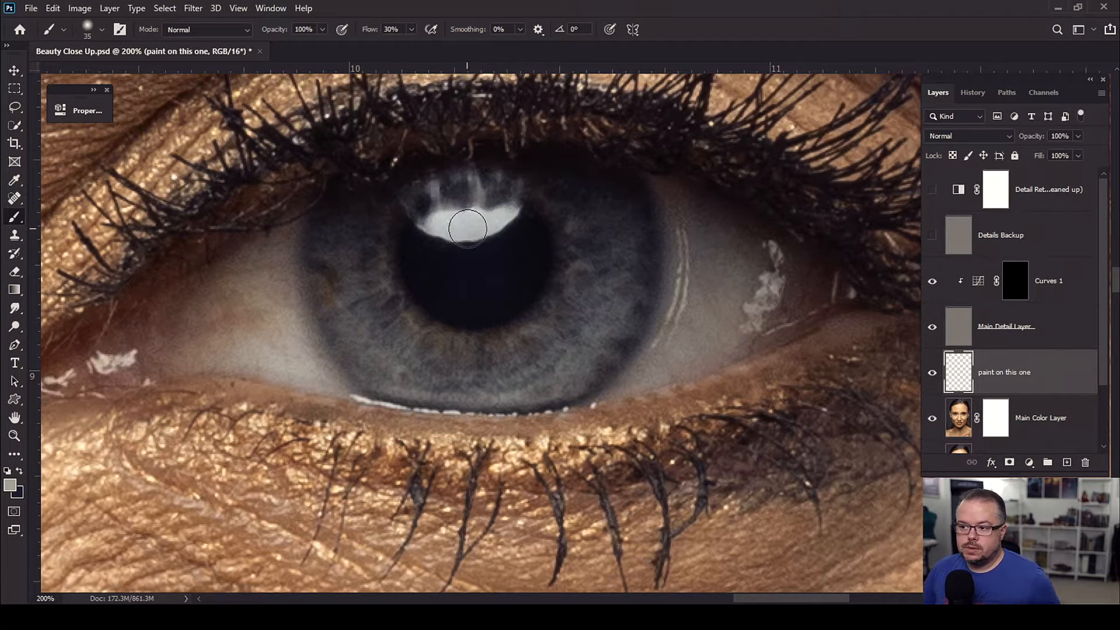
{"action": "left_click", "coordinate": [456, 224], "text": "alt"}
{"action": "key", "text": "bracketleft"}
{"action": "key", "text": "bracketleft"}
{"action": "key", "text": "bracketleft"}
{"action": "key", "text": "bracketleft"}
{"action": "key", "text": "bracketleft"}
{"action": "key", "text": "bracketleft"}
{"action": "key", "text": "bracketleft"}
{"action": "key", "text": "bracketright"}
{"action": "key", "text": "bracketright"}
{"action": "mouse_move", "coordinate": [474, 209]}
{"action": "left_mouse_down"}
{"action": "mouse_move", "coordinate": [512, 194]}
{"action": "mouse_move", "coordinate": [443, 203]}
{"action": "mouse_move", "coordinate": [472, 197]}
{"action": "mouse_move", "coordinate": [420, 212]}
{"action": "mouse_move", "coordinate": [426, 219]}
{"action": "mouse_move", "coordinate": [418, 207]}
{"action": "mouse_move", "coordinate": [482, 200]}
{"action": "left_mouse_up"}
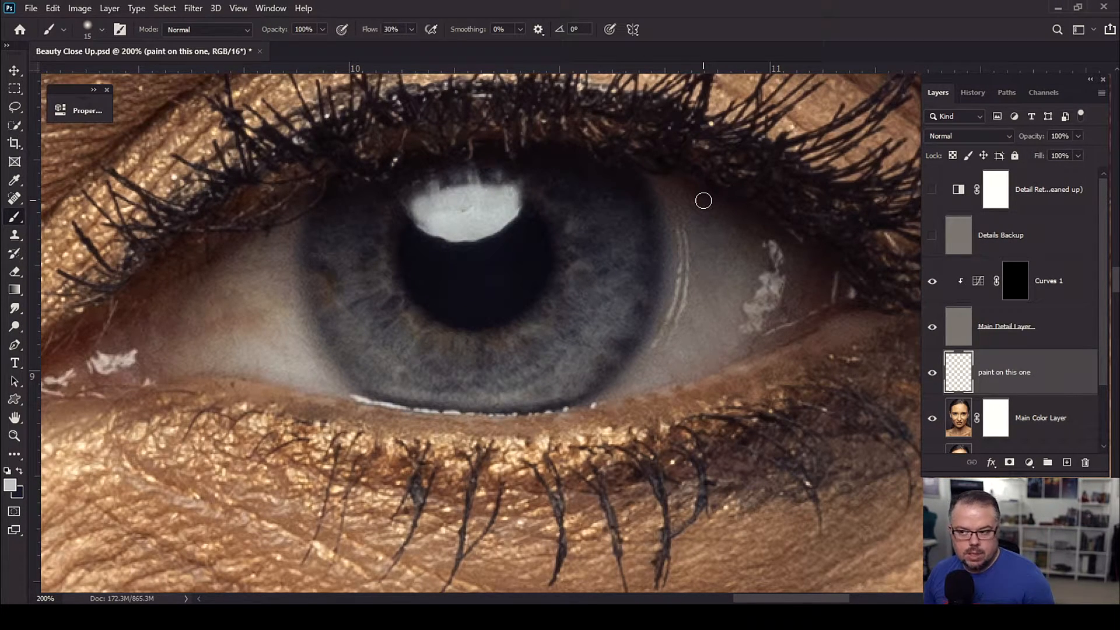
{"action": "mouse_move", "coordinate": [453, 191]}
{"action": "left_mouse_down"}
{"action": "mouse_move", "coordinate": [492, 190]}
{"action": "mouse_move", "coordinate": [420, 202]}
{"action": "mouse_move", "coordinate": [462, 204]}
{"action": "mouse_move", "coordinate": [412, 209]}
{"action": "mouse_move", "coordinate": [418, 222]}
{"action": "left_mouse_up"}
{"action": "left_click", "coordinate": [449, 223], "text": "alt"}
{"action": "mouse_move", "coordinate": [509, 191]}
{"action": "left_mouse_down"}
{"action": "mouse_move", "coordinate": [457, 222]}
{"action": "mouse_move", "coordinate": [515, 196]}
{"action": "mouse_move", "coordinate": [495, 214]}
{"action": "mouse_move", "coordinate": [437, 204]}
{"action": "left_mouse_up"}
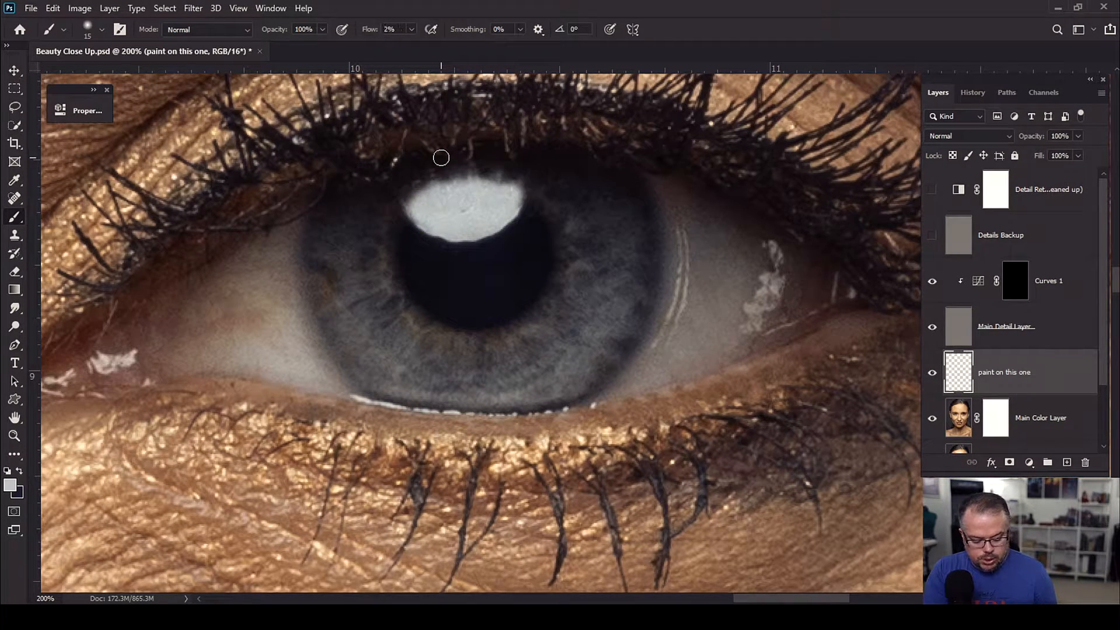
- Soften the catchlight's upper edge with a 35 px Brush at 2% flow, and reduce the brush size to 25 px
{"action": "key", "text": "bracketright"}
{"action": "key", "text": "bracketright"}
{"action": "key", "text": "bracketright"}
{"action": "key", "text": "bracketright"}
{"action": "mouse_move", "coordinate": [414, 192]}
{"action": "left_mouse_down"}
{"action": "mouse_move", "coordinate": [494, 174]}
{"action": "mouse_move", "coordinate": [512, 184]}
{"action": "mouse_move", "coordinate": [458, 173]}
{"action": "mouse_move", "coordinate": [412, 189]}
{"action": "mouse_move", "coordinate": [483, 170]}
{"action": "mouse_move", "coordinate": [505, 183]}
{"action": "mouse_move", "coordinate": [481, 169]}
{"action": "mouse_move", "coordinate": [419, 188]}
{"action": "left_mouse_up"}
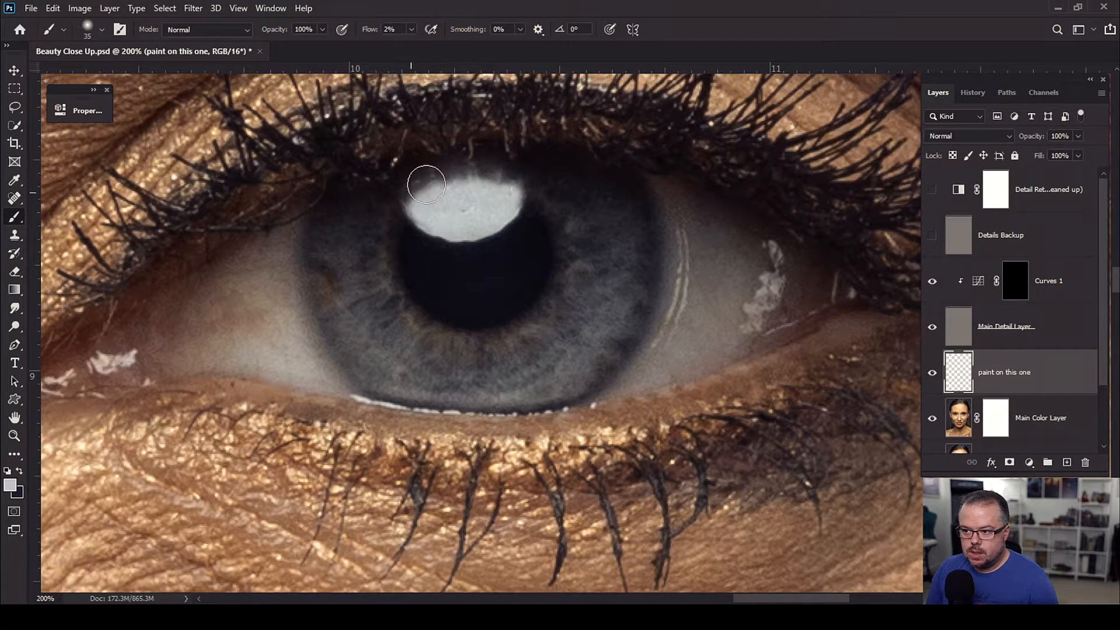
{"action": "key", "text": "bracketleft"}
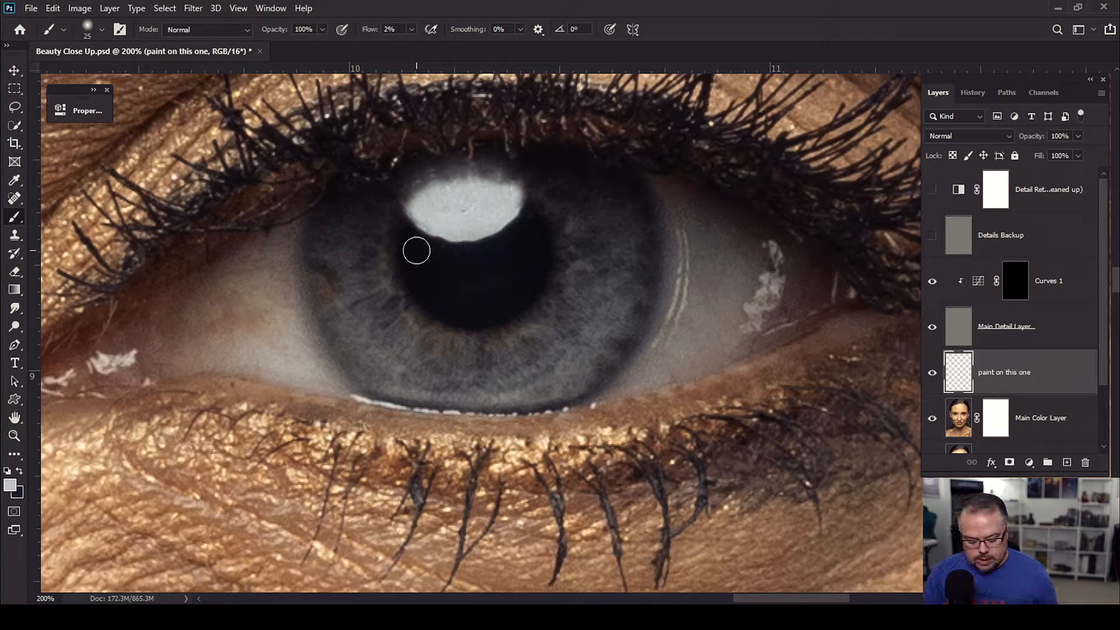
- Compare the retouched catchlight with the other eye and check how it looks within the whole face
{"action": "key", "text": "ctrl+minus"}
{"action": "key", "text": "ctrl+minus"}
{"action": "key", "text": "ctrl+minus"}
{"action": "key", "text": "ctrl+minus"}
{"action": "key", "text": "ctrl+minus"}
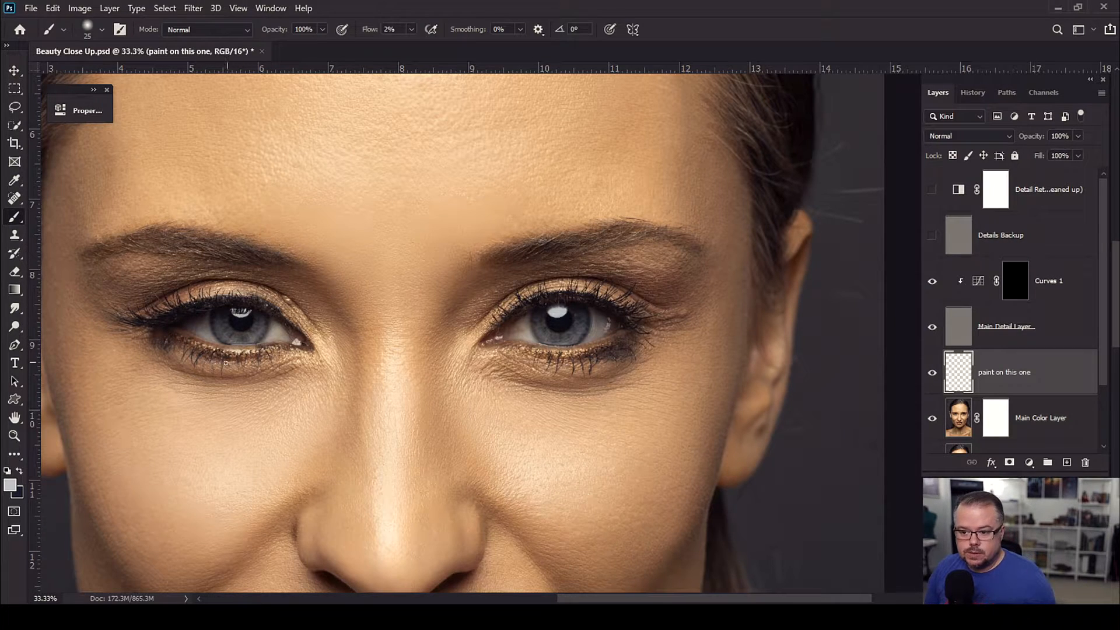
{"action": "key", "text": "z"}
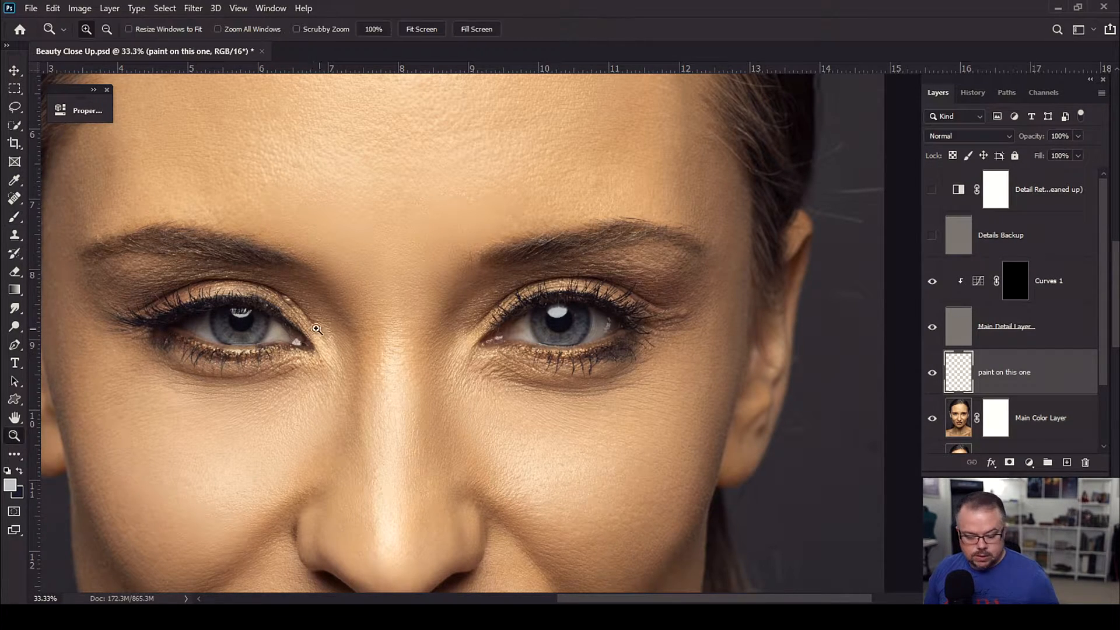
{"action": "left_click", "coordinate": [322, 326]}
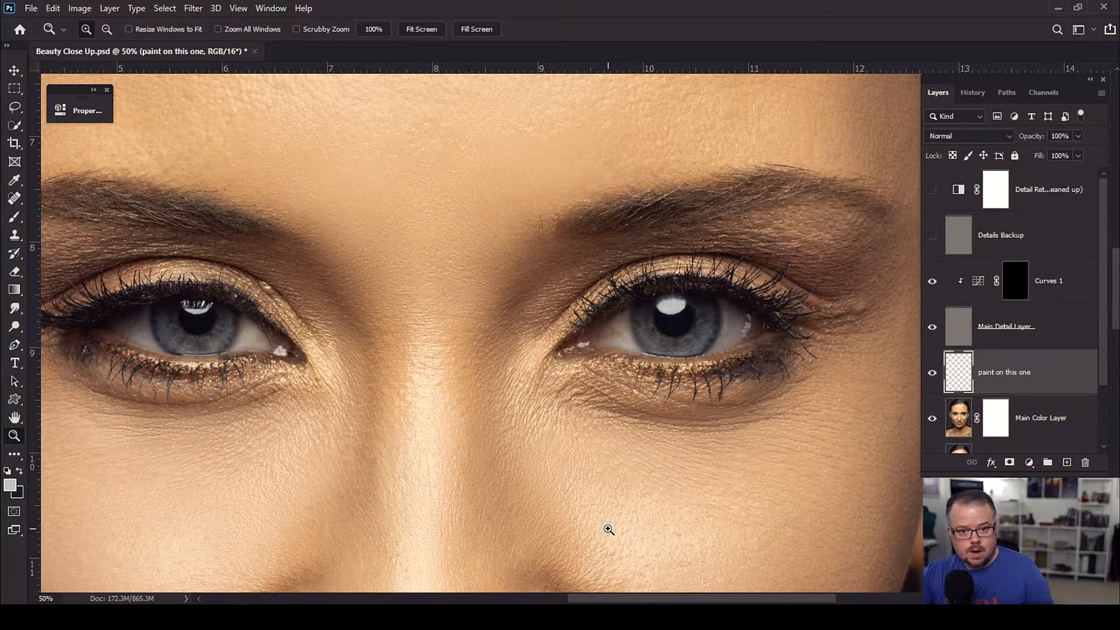
{"action": "key", "text": "ctrl+minus"}
{"action": "key", "text": "ctrl+minus"}
{"action": "key", "text": "ctrl+minus"}
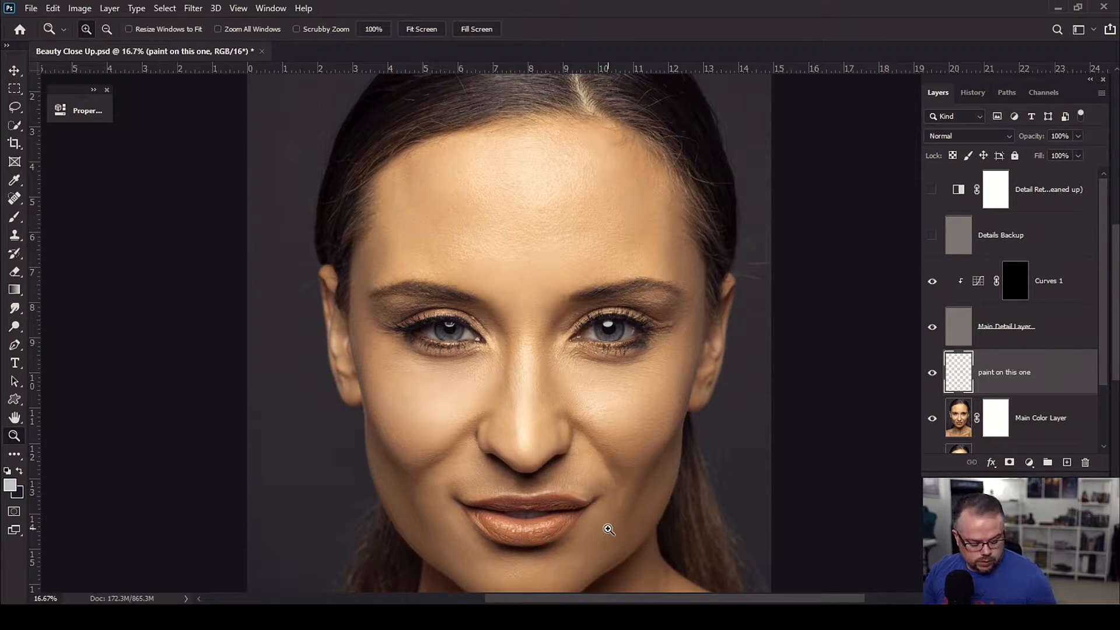
- Even out the discolored whites on both sides of the iris with sampled eye-white color, using a 25 px Brush at 2% flow
{"action": "mouse_move", "coordinate": [603, 349]}
{"action": "left_mouse_down"}
{"action": "mouse_move", "coordinate": [611, 320]}
{"action": "mouse_move", "coordinate": [465, 340]}
{"action": "left_mouse_up"}
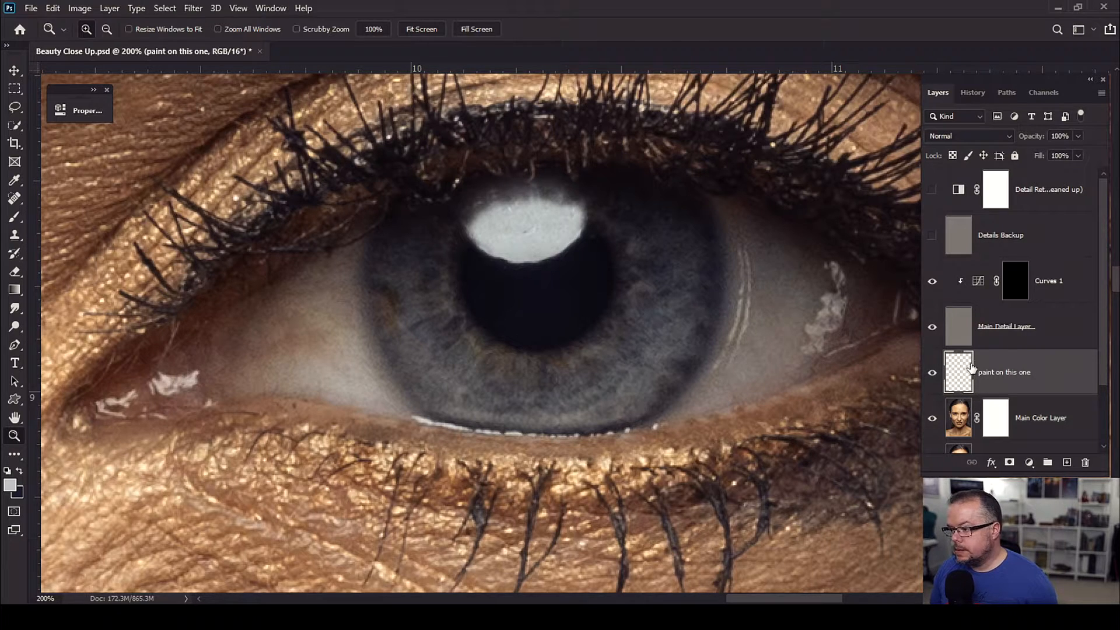
{"action": "key", "text": "b"}
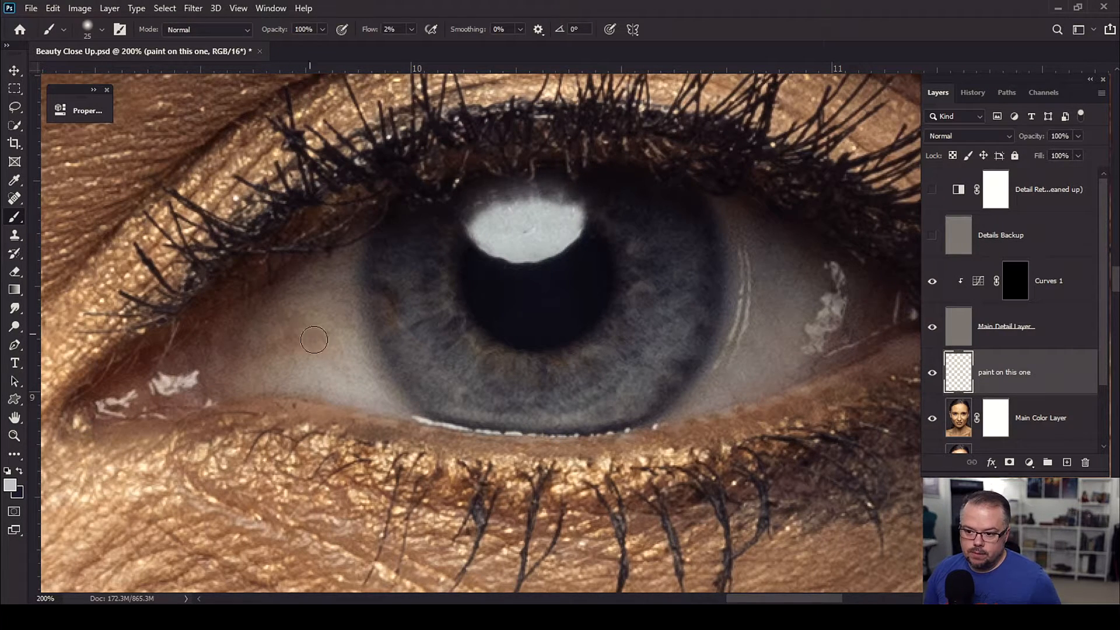
{"action": "left_click", "coordinate": [329, 372], "text": "alt"}
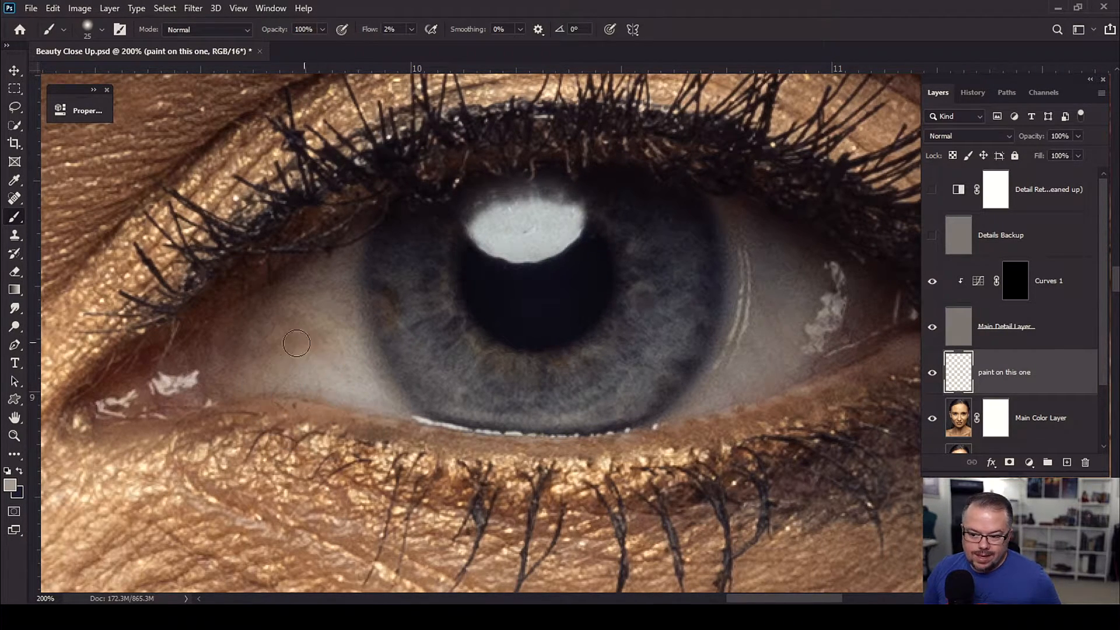
{"action": "mouse_move", "coordinate": [308, 326]}
{"action": "left_mouse_down"}
{"action": "mouse_move", "coordinate": [325, 353]}
{"action": "mouse_move", "coordinate": [289, 314]}
{"action": "mouse_move", "coordinate": [264, 352]}
{"action": "mouse_move", "coordinate": [303, 305]}
{"action": "mouse_move", "coordinate": [303, 316]}
{"action": "mouse_move", "coordinate": [348, 304]}
{"action": "mouse_move", "coordinate": [361, 365]}
{"action": "mouse_move", "coordinate": [337, 367]}
{"action": "mouse_move", "coordinate": [309, 335]}
{"action": "mouse_move", "coordinate": [327, 346]}
{"action": "mouse_move", "coordinate": [267, 351]}
{"action": "mouse_move", "coordinate": [302, 364]}
{"action": "mouse_move", "coordinate": [329, 349]}
{"action": "mouse_move", "coordinate": [339, 298]}
{"action": "mouse_move", "coordinate": [301, 318]}
{"action": "mouse_move", "coordinate": [329, 290]}
{"action": "mouse_move", "coordinate": [341, 319]}
{"action": "mouse_move", "coordinate": [319, 365]}
{"action": "mouse_move", "coordinate": [279, 350]}
{"action": "mouse_move", "coordinate": [330, 373]}
{"action": "left_mouse_up"}
{"action": "mouse_move", "coordinate": [778, 366]}
{"action": "left_mouse_down"}
{"action": "mouse_move", "coordinate": [754, 357]}
{"action": "mouse_move", "coordinate": [758, 329]}
{"action": "mouse_move", "coordinate": [775, 359]}
{"action": "left_mouse_up"}
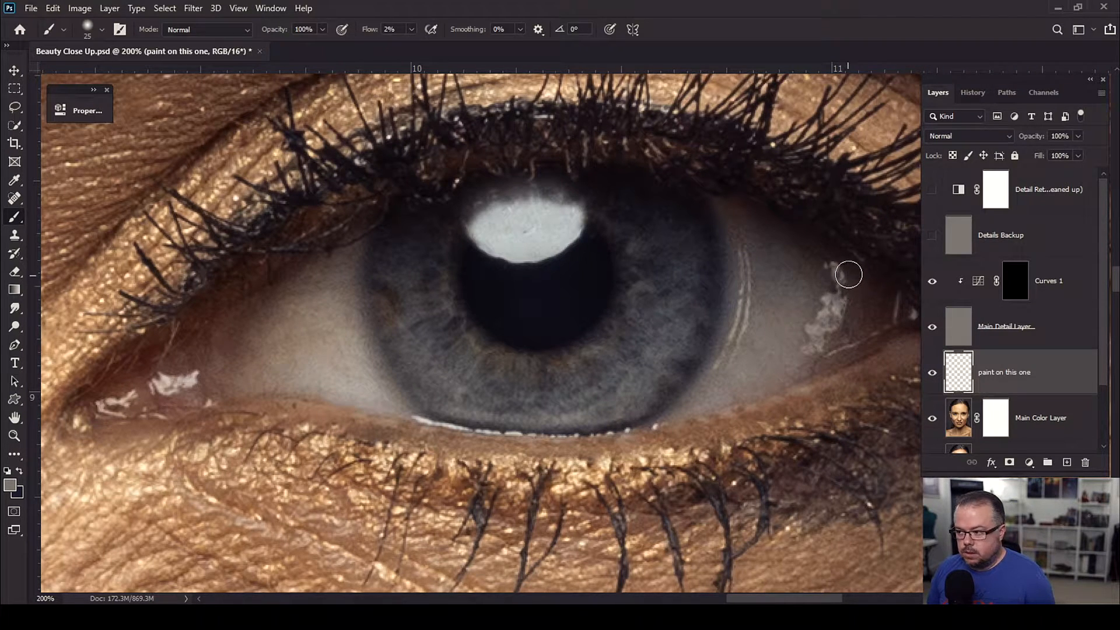
- Blend the color transitions in the outer and inner eye whites on Main Color Layer with a 20 px Mixer Brush at 5% flow
{"action": "left_click", "coordinate": [967, 422]}
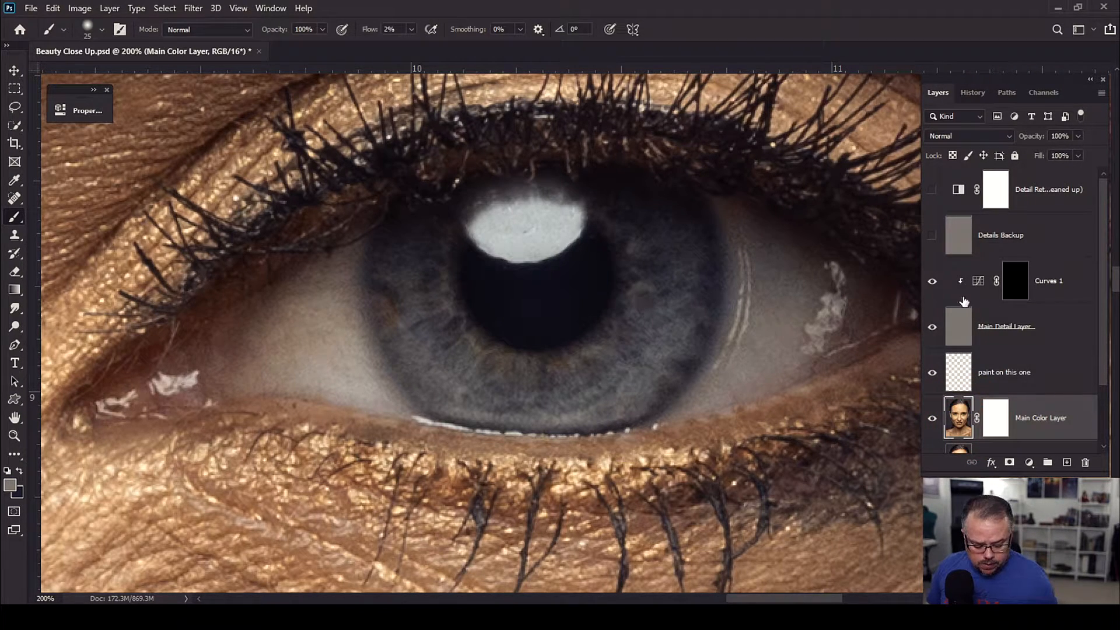
{"action": "key", "text": "shift+b"}
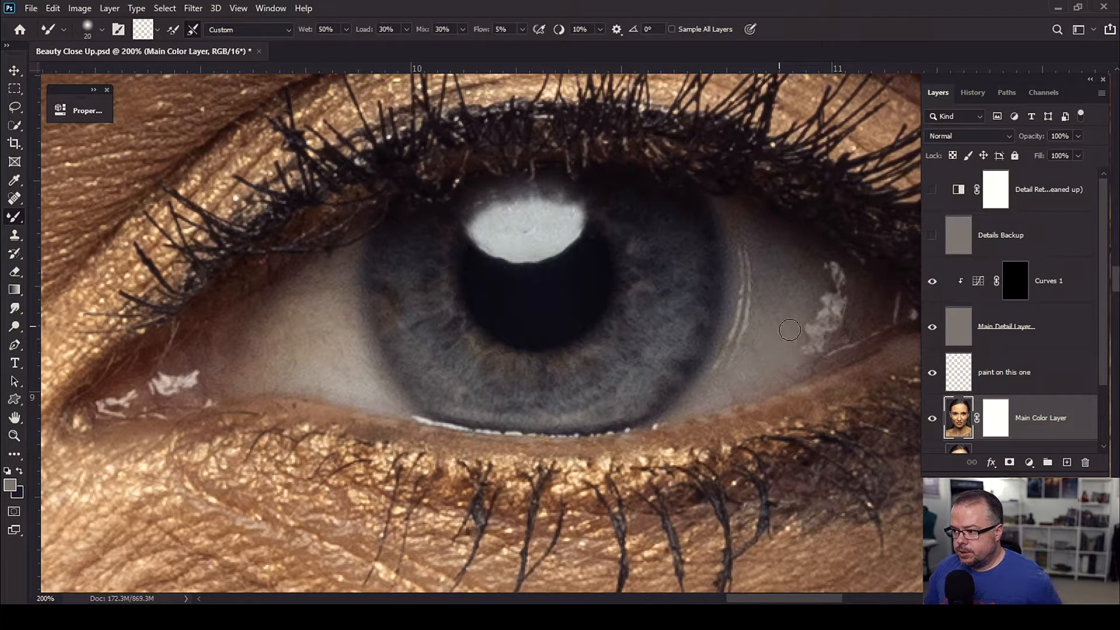
{"action": "mouse_move", "coordinate": [783, 362]}
{"action": "left_mouse_down"}
{"action": "mouse_move", "coordinate": [746, 365]}
{"action": "mouse_move", "coordinate": [736, 378]}
{"action": "mouse_move", "coordinate": [760, 335]}
{"action": "mouse_move", "coordinate": [786, 326]}
{"action": "mouse_move", "coordinate": [797, 301]}
{"action": "mouse_move", "coordinate": [782, 291]}
{"action": "mouse_move", "coordinate": [804, 291]}
{"action": "mouse_move", "coordinate": [797, 311]}
{"action": "mouse_move", "coordinate": [804, 301]}
{"action": "mouse_move", "coordinate": [797, 243]}
{"action": "mouse_move", "coordinate": [798, 282]}
{"action": "mouse_move", "coordinate": [809, 287]}
{"action": "mouse_move", "coordinate": [816, 271]}
{"action": "mouse_move", "coordinate": [775, 283]}
{"action": "left_mouse_up"}
{"action": "mouse_move", "coordinate": [806, 279]}
{"action": "left_mouse_down"}
{"action": "mouse_move", "coordinate": [812, 375]}
{"action": "mouse_move", "coordinate": [803, 368]}
{"action": "mouse_move", "coordinate": [847, 348]}
{"action": "mouse_move", "coordinate": [781, 378]}
{"action": "mouse_move", "coordinate": [861, 344]}
{"action": "mouse_move", "coordinate": [841, 329]}
{"action": "left_mouse_up"}
{"action": "mouse_move", "coordinate": [283, 378]}
{"action": "left_mouse_down"}
{"action": "mouse_move", "coordinate": [287, 343]}
{"action": "mouse_move", "coordinate": [264, 327]}
{"action": "mouse_move", "coordinate": [262, 345]}
{"action": "mouse_move", "coordinate": [310, 329]}
{"action": "mouse_move", "coordinate": [327, 299]}
{"action": "mouse_move", "coordinate": [340, 347]}
{"action": "mouse_move", "coordinate": [316, 373]}
{"action": "left_mouse_up"}
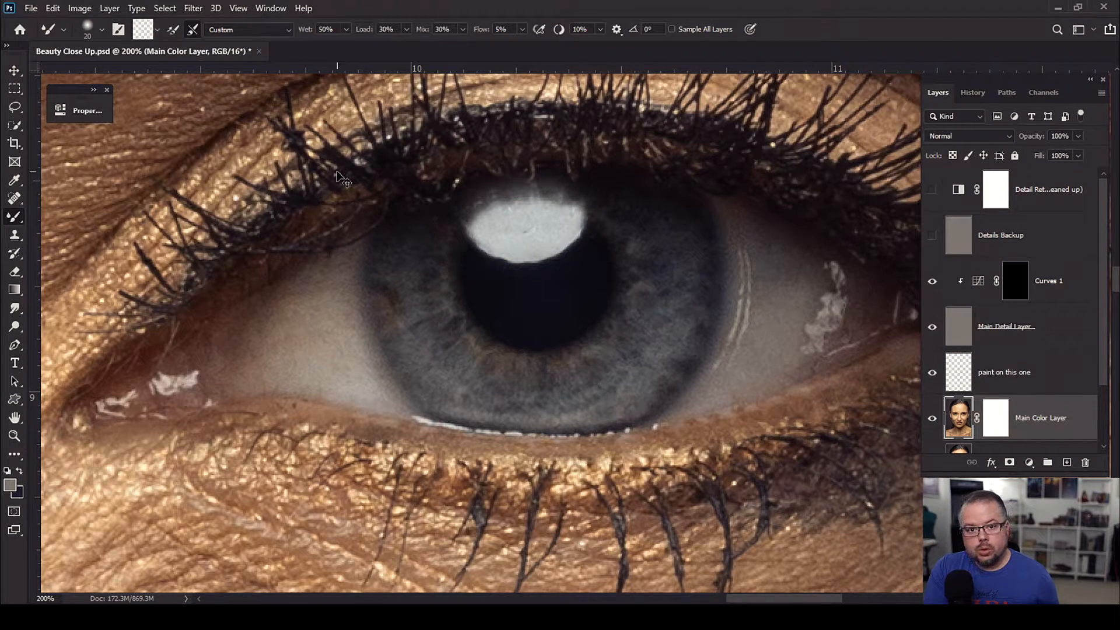
- Merge all visible layers into a single Background layer and duplicate it
{"action": "key", "text": "ctrl+minus"}
{"action": "key", "text": "ctrl+minus"}
{"action": "key", "text": "ctrl+minus"}
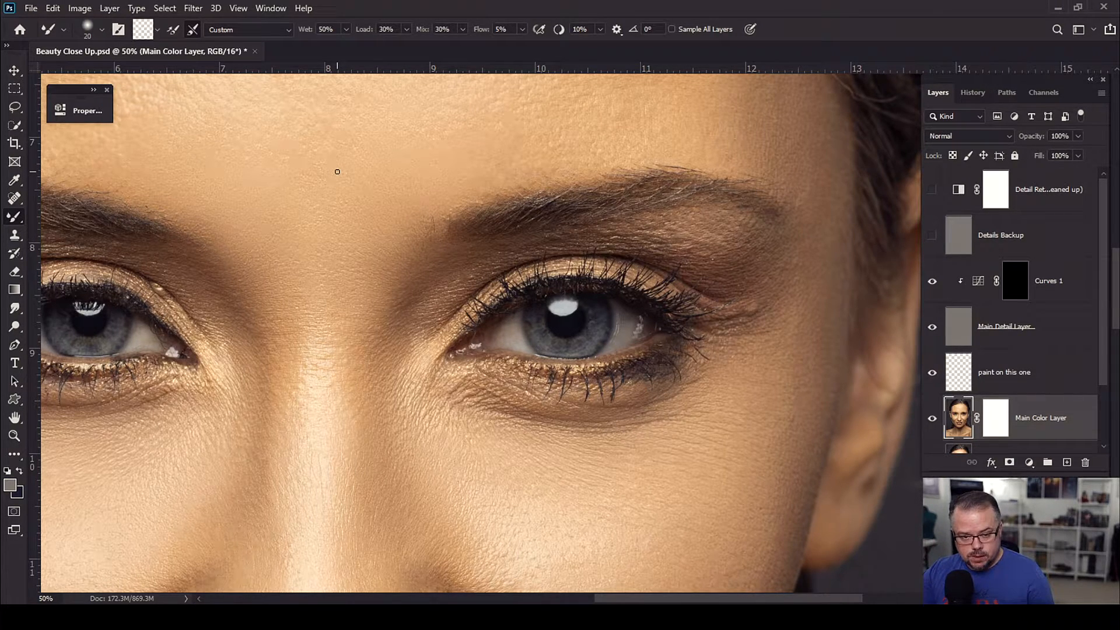
{"action": "key", "text": "ctrl+shift+e"}
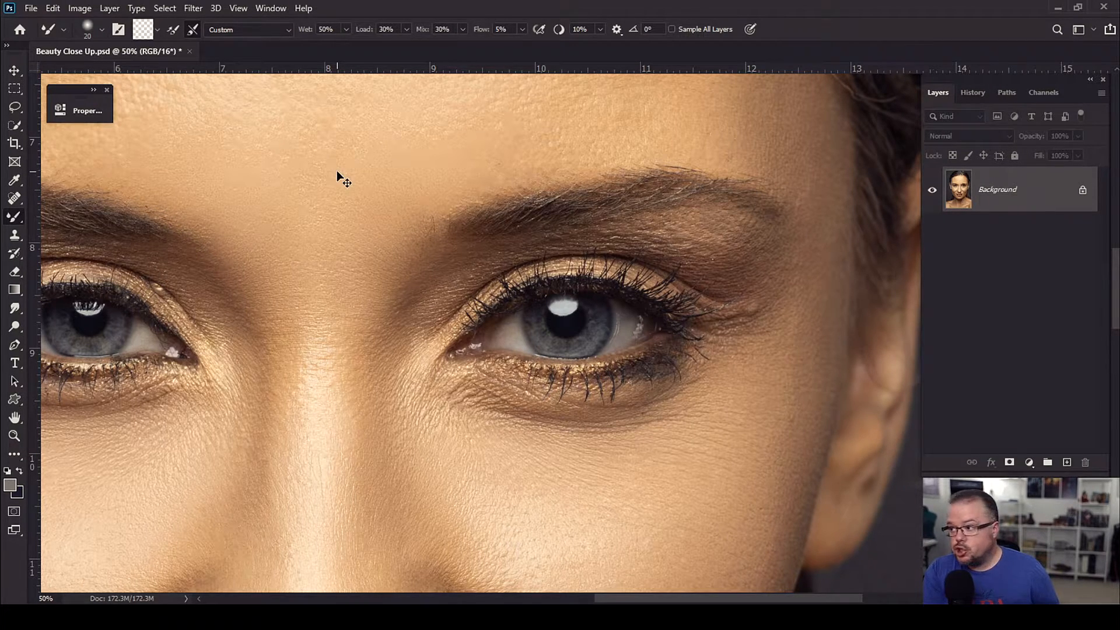
{"action": "key", "text": "ctrl+j"}
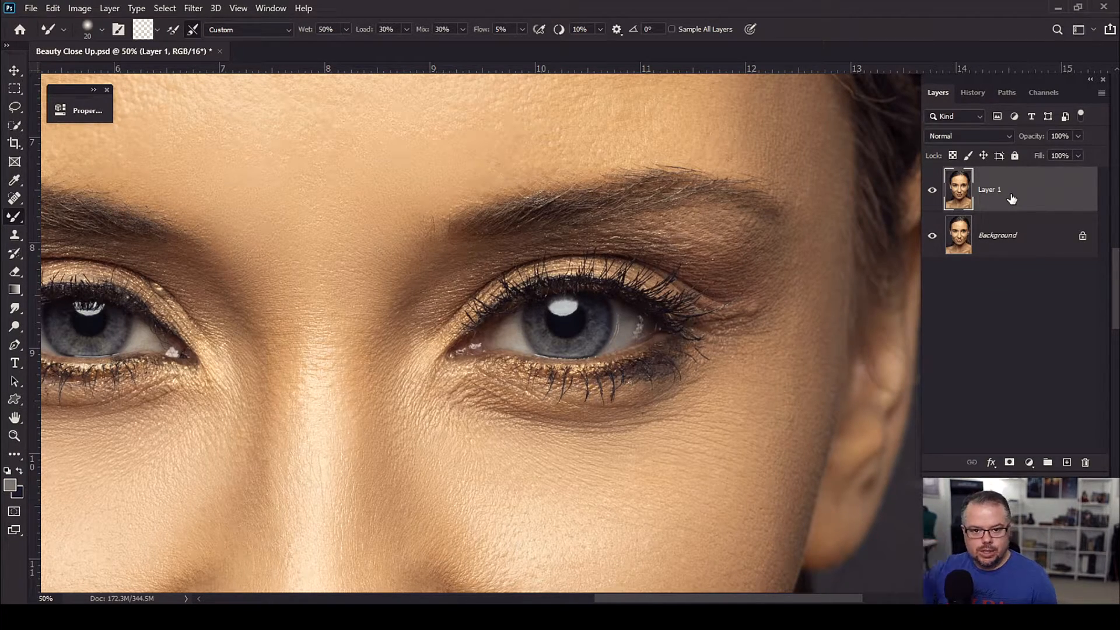
- Set the duplicated layer's blend mode to Screen and add a black layer mask that hides it
{"action": "left_click", "coordinate": [970, 137]}
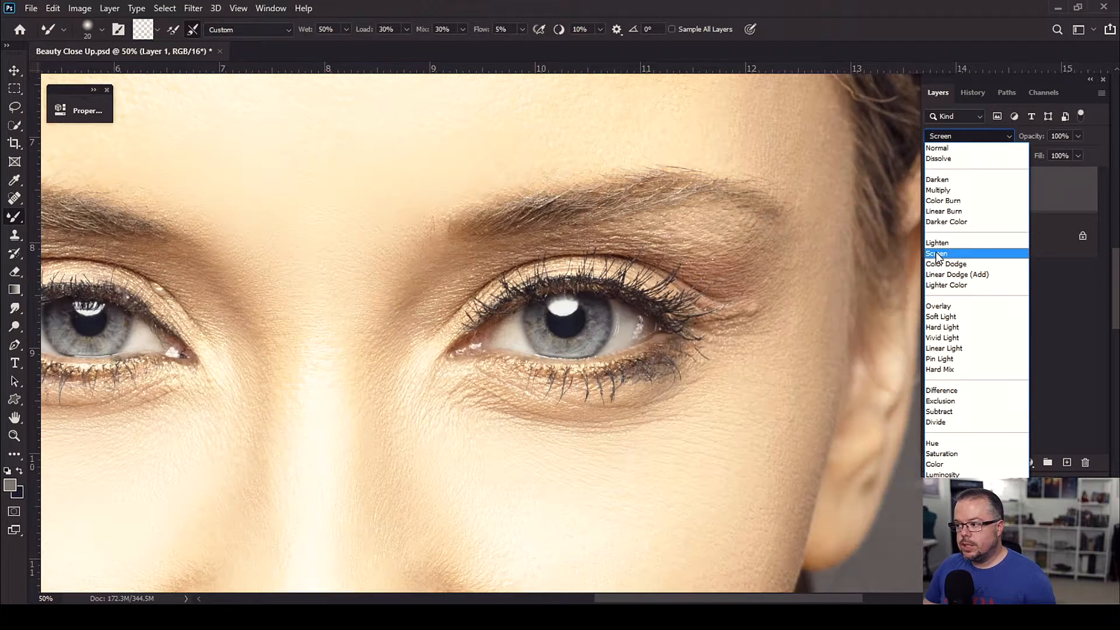
{"action": "left_click", "coordinate": [936, 253]}
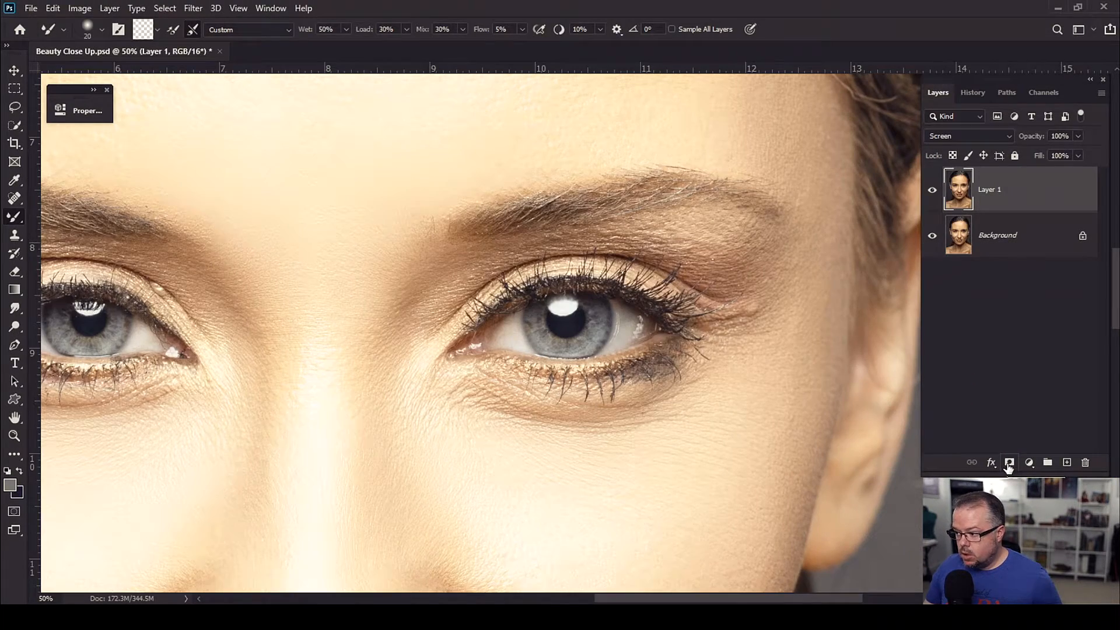
{"action": "left_click", "coordinate": [1008, 463], "text": "alt"}
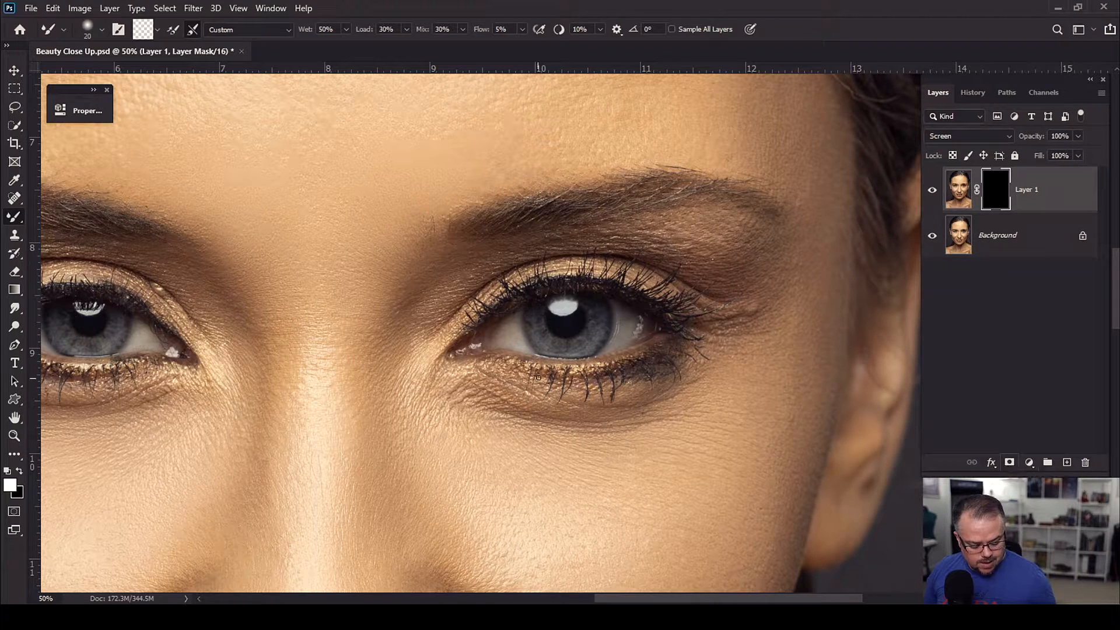
- Reveal the Screen layer over the inner eye white by painting white on its mask with a 25 px Brush at 100% flow
{"action": "key", "text": "shift+b"}
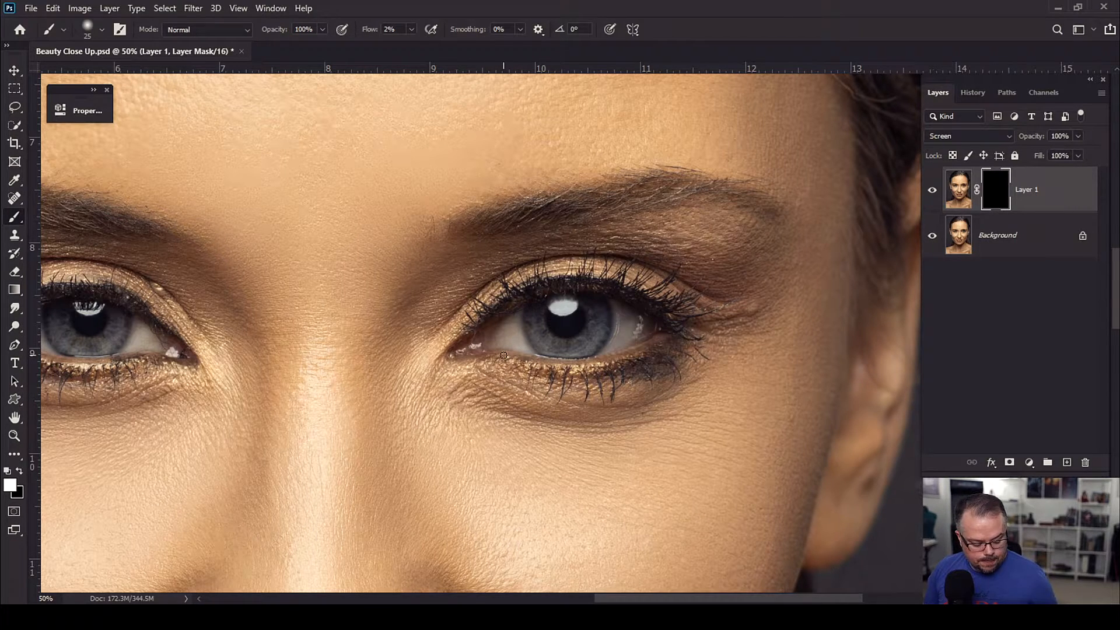
{"action": "key", "text": "shift+0"}
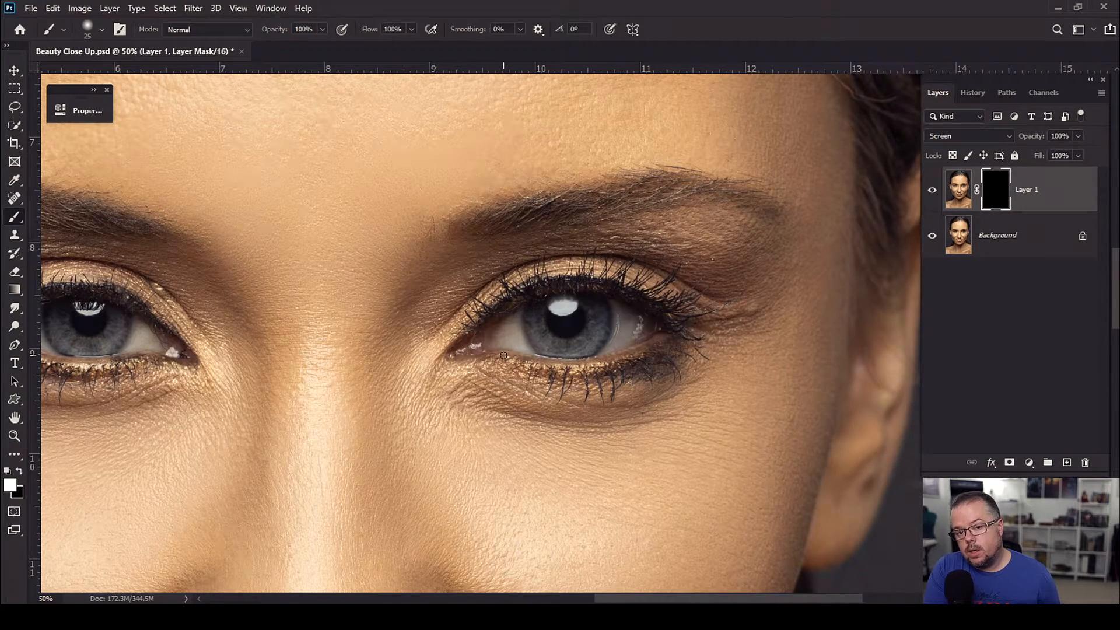
{"action": "key", "text": "z"}
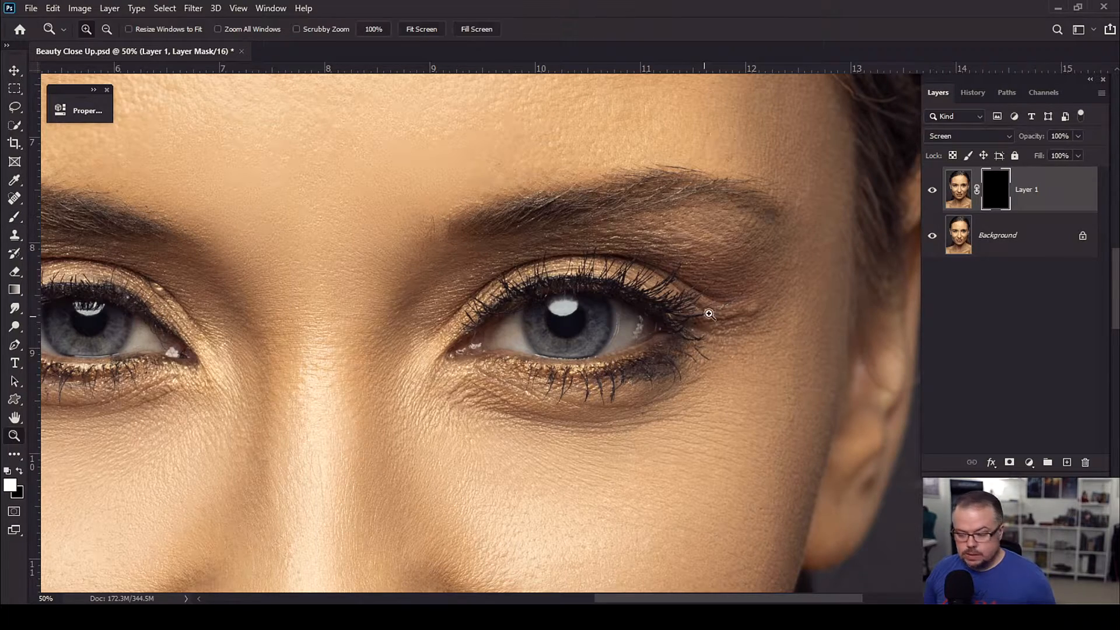
{"action": "left_click", "coordinate": [557, 350]}
{"action": "left_click_drag", "start_coordinate": [579, 381], "coordinate": [508, 445]}
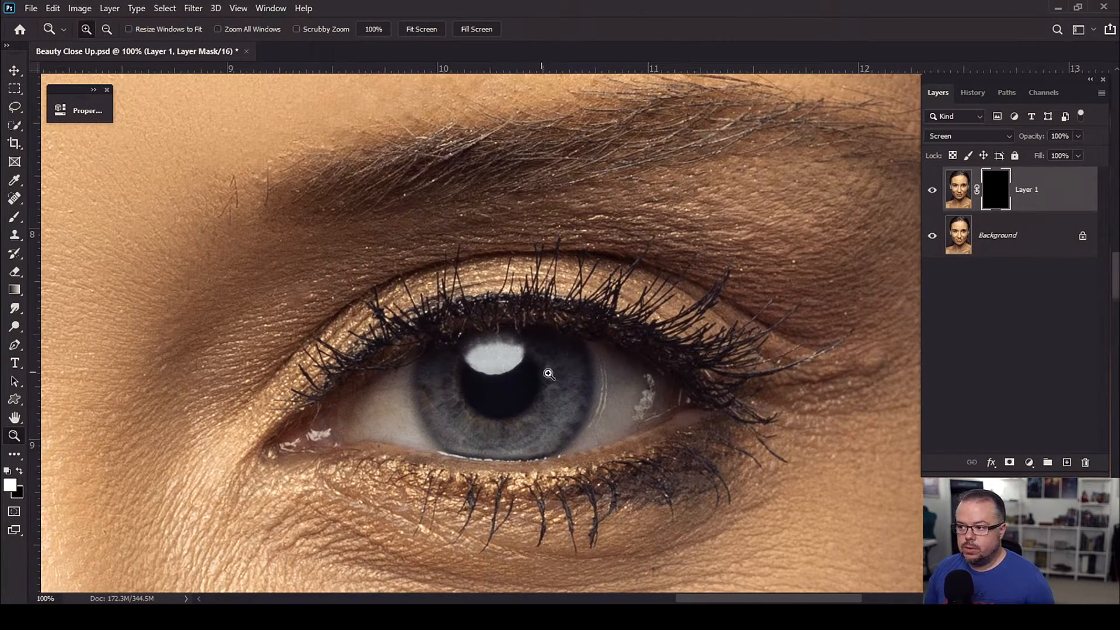
{"action": "key", "text": "b"}
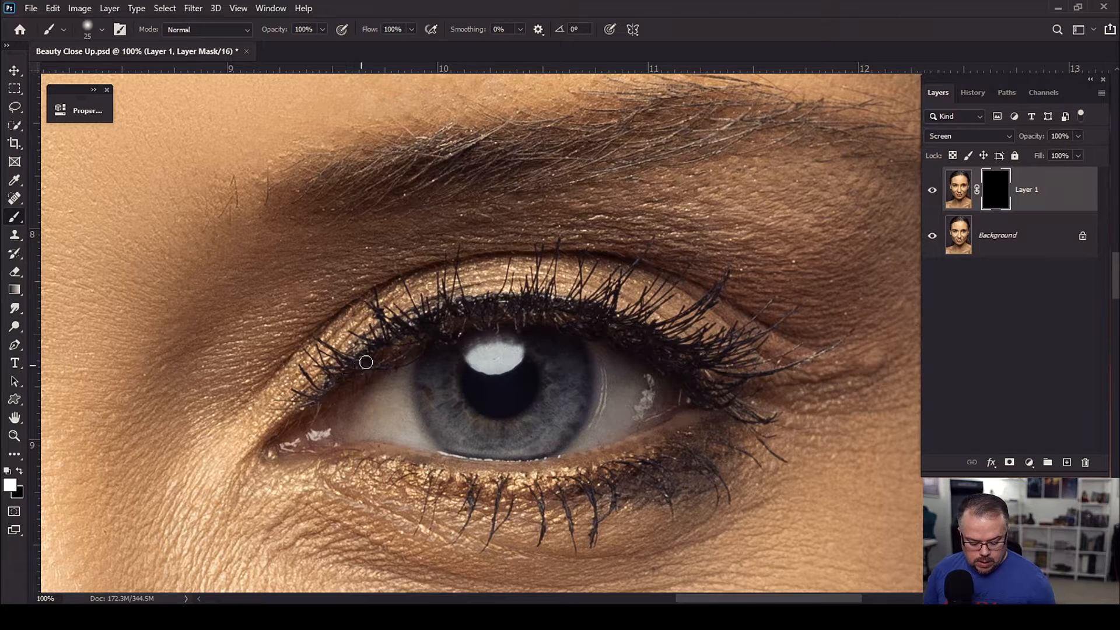
{"action": "mouse_move", "coordinate": [380, 396]}
{"action": "left_mouse_down"}
{"action": "mouse_move", "coordinate": [406, 427]}
{"action": "mouse_move", "coordinate": [396, 375]}
{"action": "mouse_move", "coordinate": [348, 415]}
{"action": "mouse_move", "coordinate": [405, 363]}
{"action": "mouse_move", "coordinate": [346, 431]}
{"action": "mouse_move", "coordinate": [393, 428]}
{"action": "mouse_move", "coordinate": [370, 408]}
{"action": "mouse_move", "coordinate": [431, 446]}
{"action": "left_mouse_up"}
- Reveal the brightening over the outer eye white, from the iris edge to the outer corner, using smaller white brush sizes
{"action": "key", "text": "bracketleft"}
{"action": "key", "text": "bracketleft"}
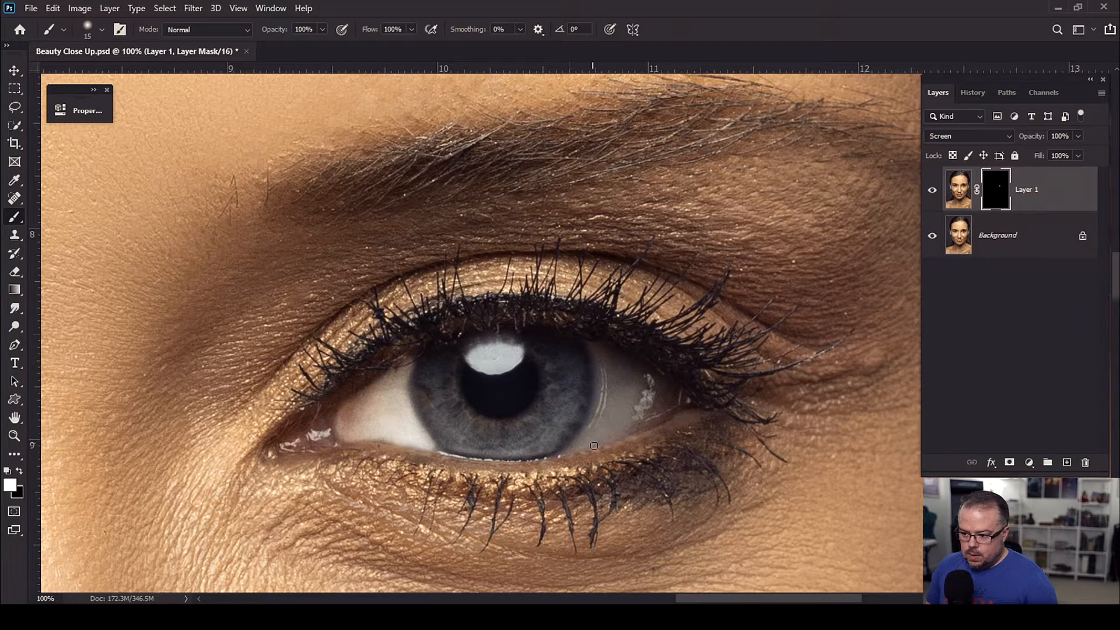
{"action": "mouse_move", "coordinate": [568, 451]}
{"action": "left_mouse_down"}
{"action": "mouse_move", "coordinate": [644, 414]}
{"action": "mouse_move", "coordinate": [587, 440]}
{"action": "mouse_move", "coordinate": [618, 413]}
{"action": "mouse_move", "coordinate": [586, 441]}
{"action": "mouse_move", "coordinate": [614, 394]}
{"action": "mouse_move", "coordinate": [604, 429]}
{"action": "mouse_move", "coordinate": [596, 347]}
{"action": "mouse_move", "coordinate": [669, 397]}
{"action": "mouse_move", "coordinate": [631, 410]}
{"action": "mouse_move", "coordinate": [618, 362]}
{"action": "mouse_move", "coordinate": [623, 418]}
{"action": "mouse_move", "coordinate": [676, 402]}
{"action": "left_mouse_up"}
{"action": "key", "text": "bracketright"}
{"action": "key", "text": "bracketright"}
{"action": "key", "text": "bracketleft"}
{"action": "key", "text": "bracketleft"}
{"action": "key", "text": "bracketleft"}
{"action": "key", "text": "bracketleft"}
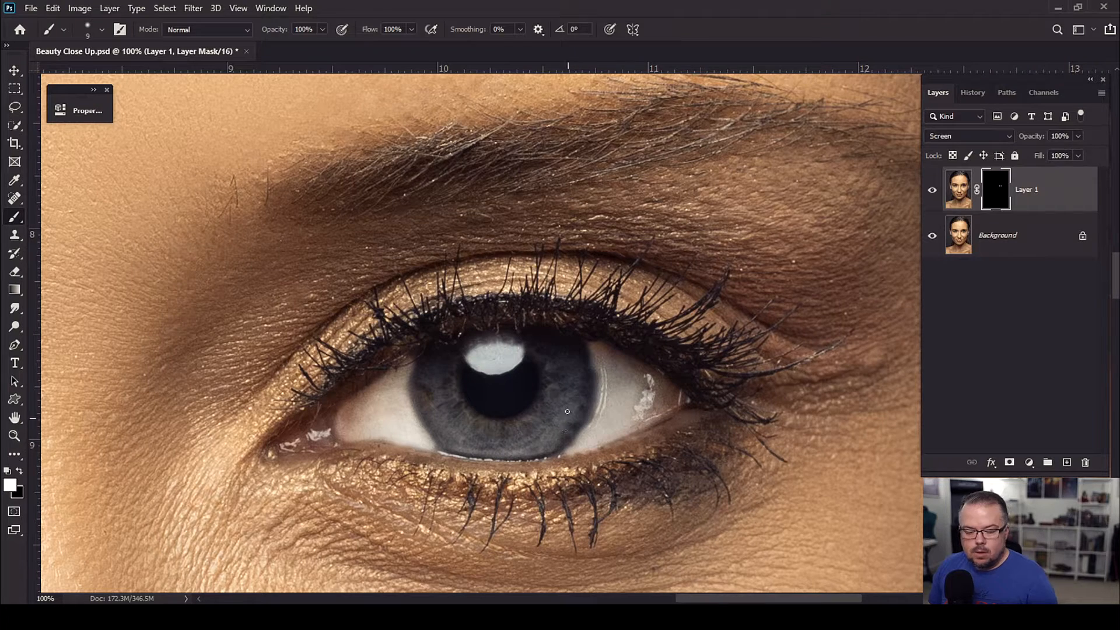
{"action": "key", "text": "bracketright"}
{"action": "key", "text": "bracketright"}
{"action": "key", "text": "bracketright"}
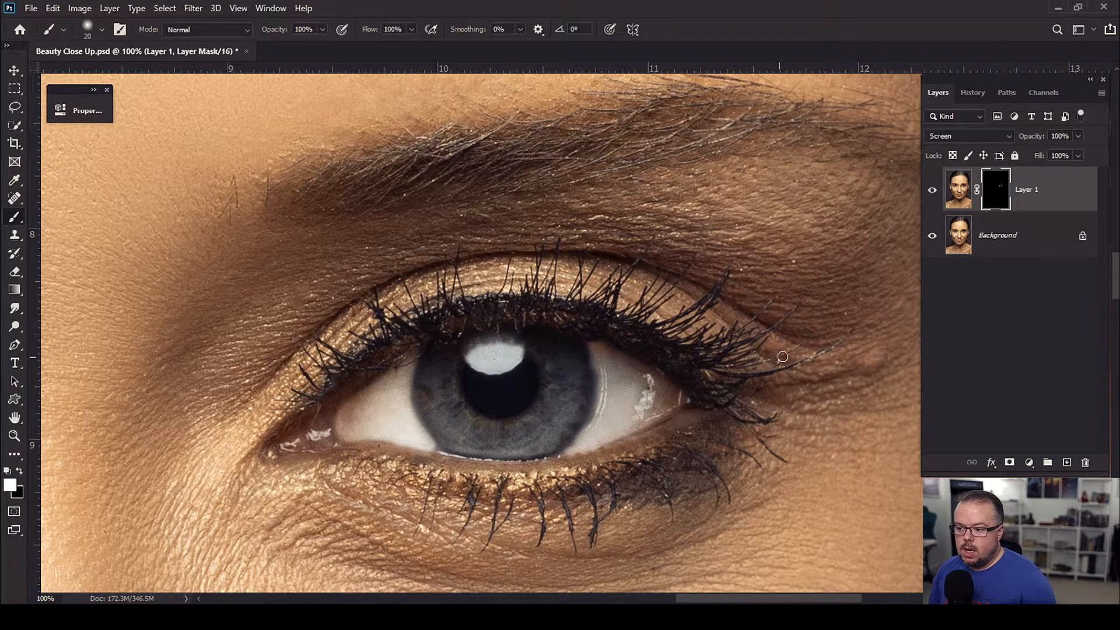
- Mask the brightening off the lower lid edge below the outer eye white with a 30 px black brush
{"action": "key", "text": "x"}
{"action": "key", "text": "bracketright"}
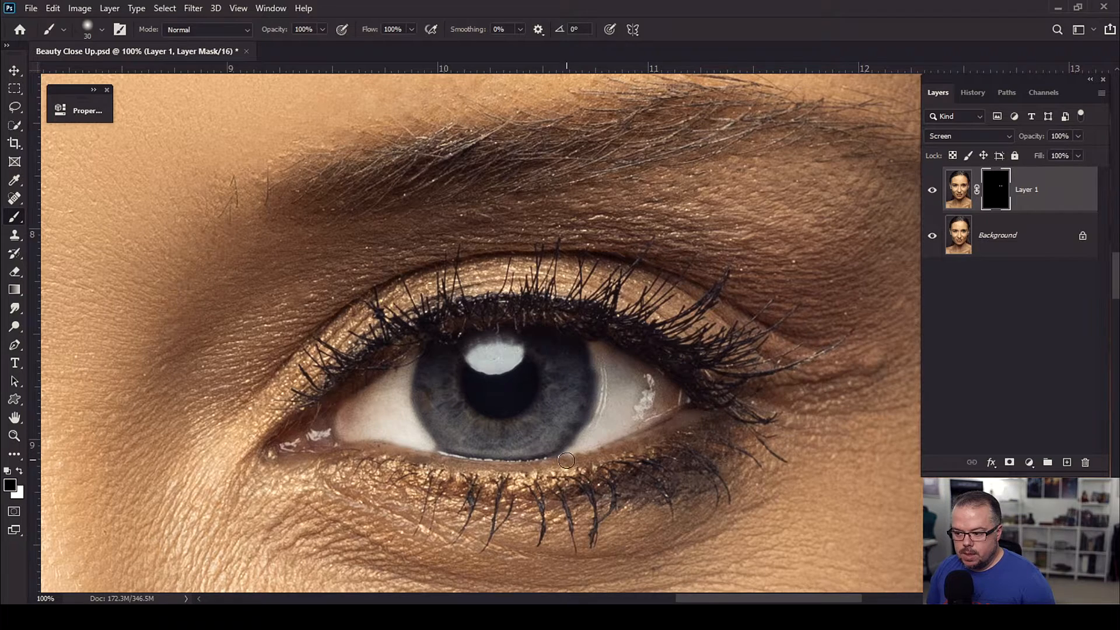
{"action": "mouse_move", "coordinate": [572, 465]}
{"action": "left_mouse_down"}
{"action": "mouse_move", "coordinate": [609, 453]}
{"action": "mouse_move", "coordinate": [563, 467]}
{"action": "mouse_move", "coordinate": [695, 407]}
{"action": "left_mouse_up"}
{"action": "key", "text": "bracketleft"}
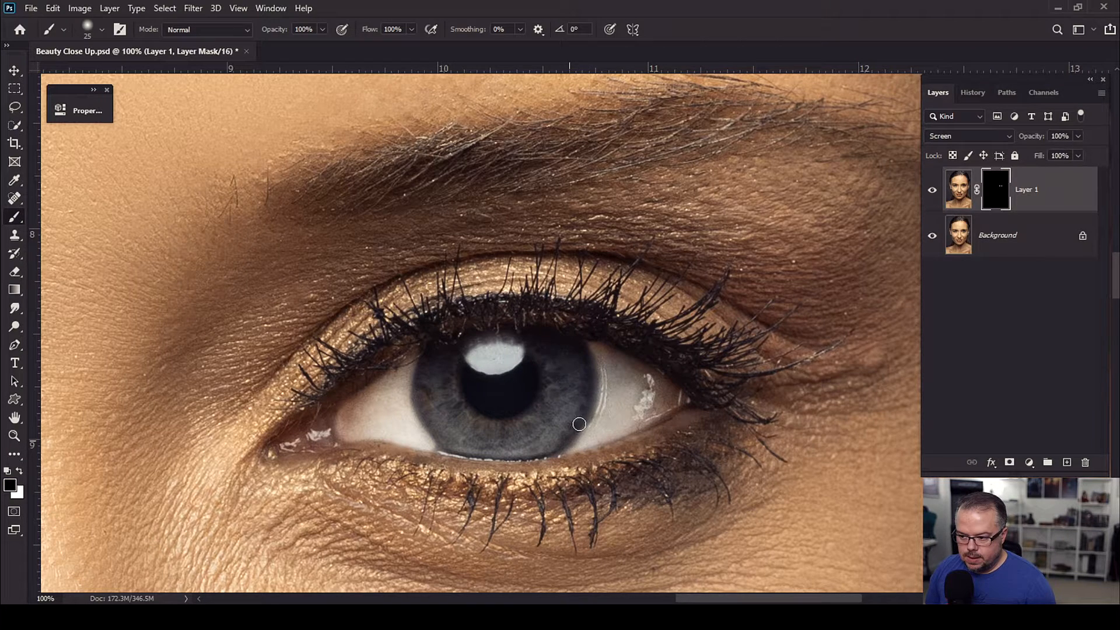
- Refine the mask where the inner eye white meets the iris, using white at 10 px and black at 20 px
{"action": "key", "text": "x"}
{"action": "key", "text": "bracketleft"}
{"action": "key", "text": "bracketleft"}
{"action": "key", "text": "bracketleft"}
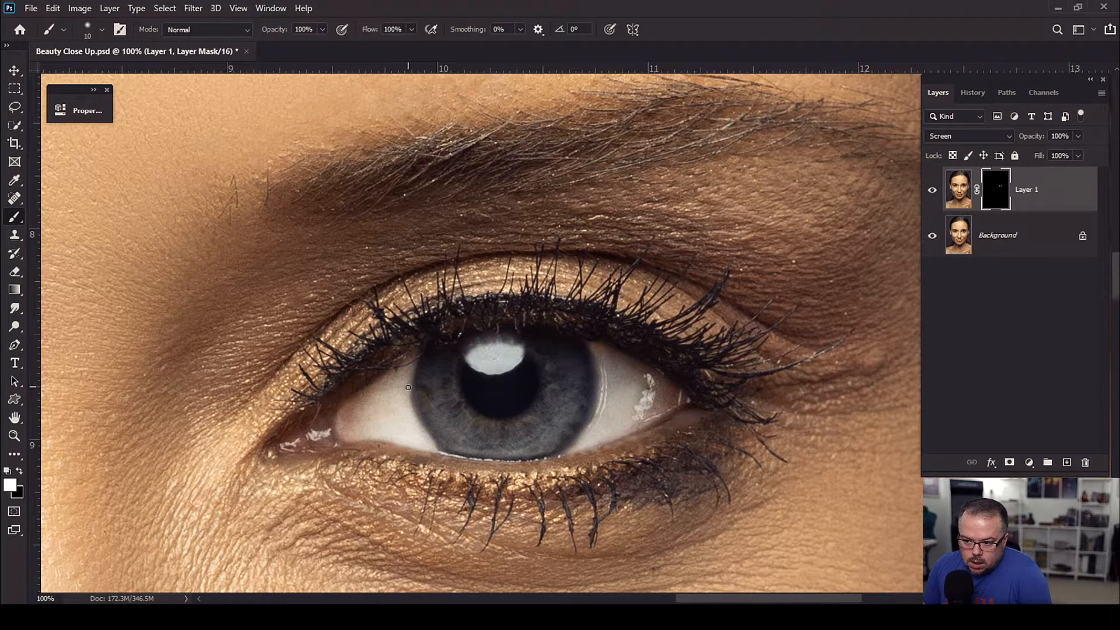
{"action": "key", "text": "x"}
{"action": "key", "text": "bracketright"}
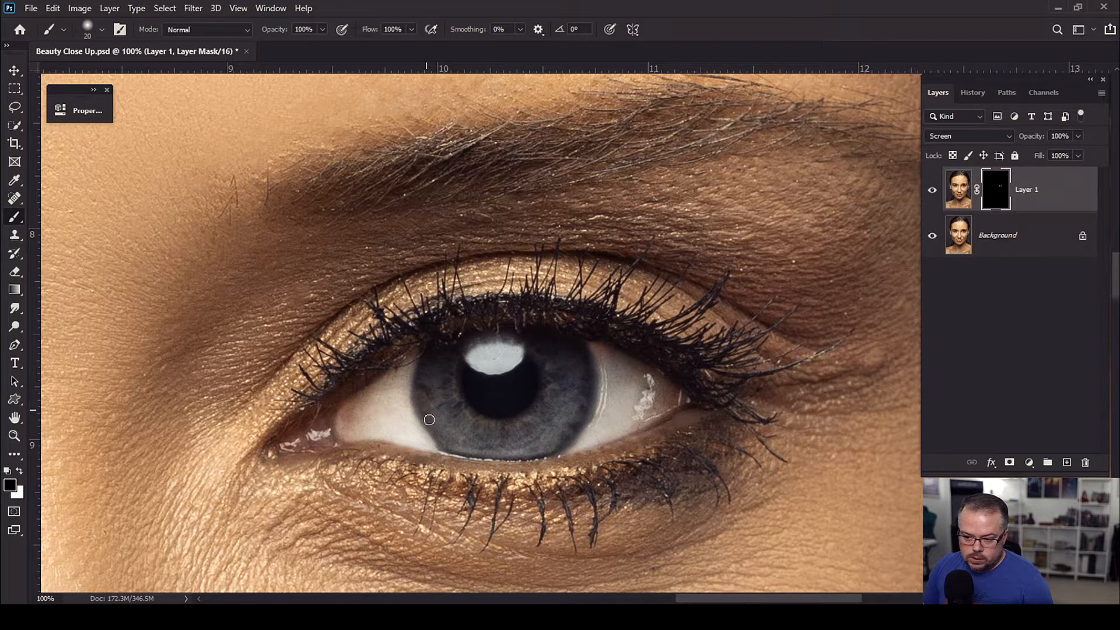
{"action": "left_click_drag", "start_coordinate": [432, 339], "coordinate": [451, 345]}
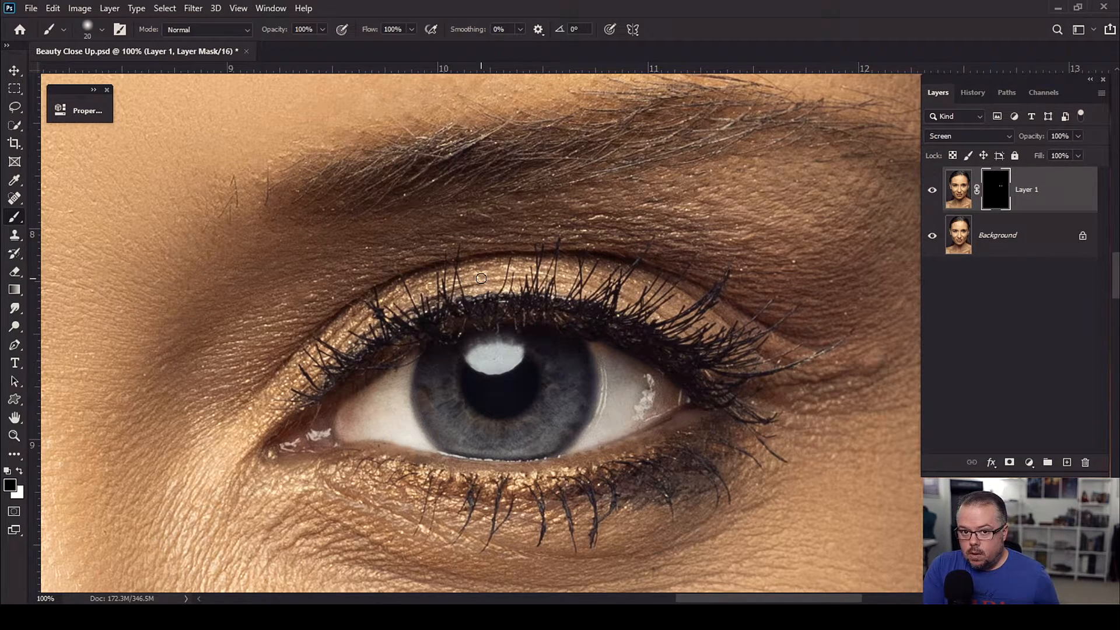
- Lower the opacity of the Screen layer, Layer 1, to 30%
{"action": "key", "text": "ctrl+0"}
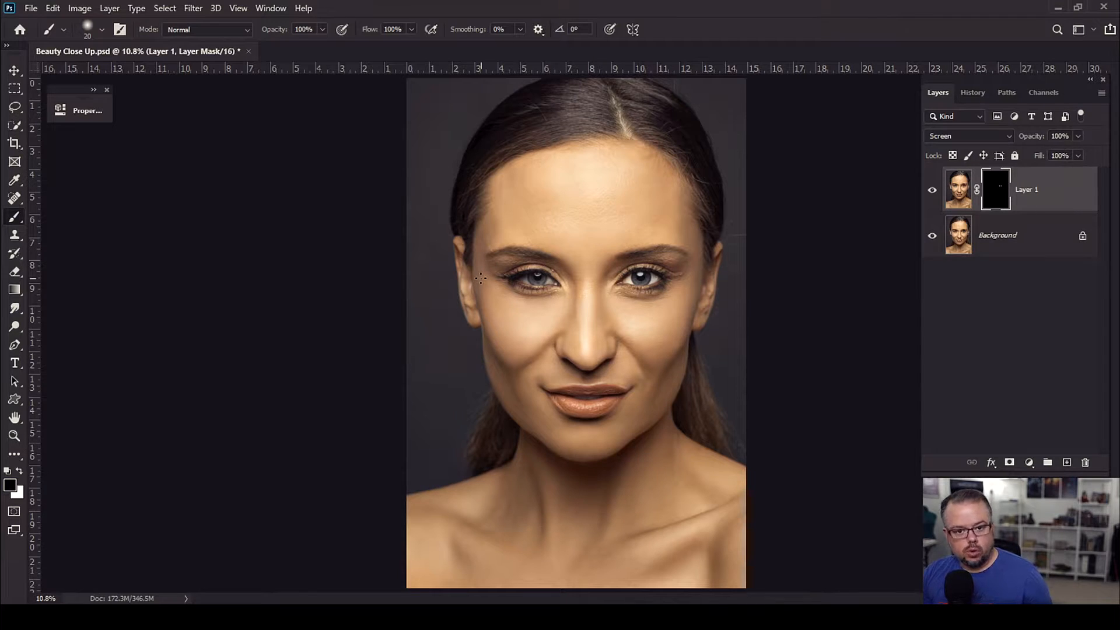
{"action": "key", "text": "z"}
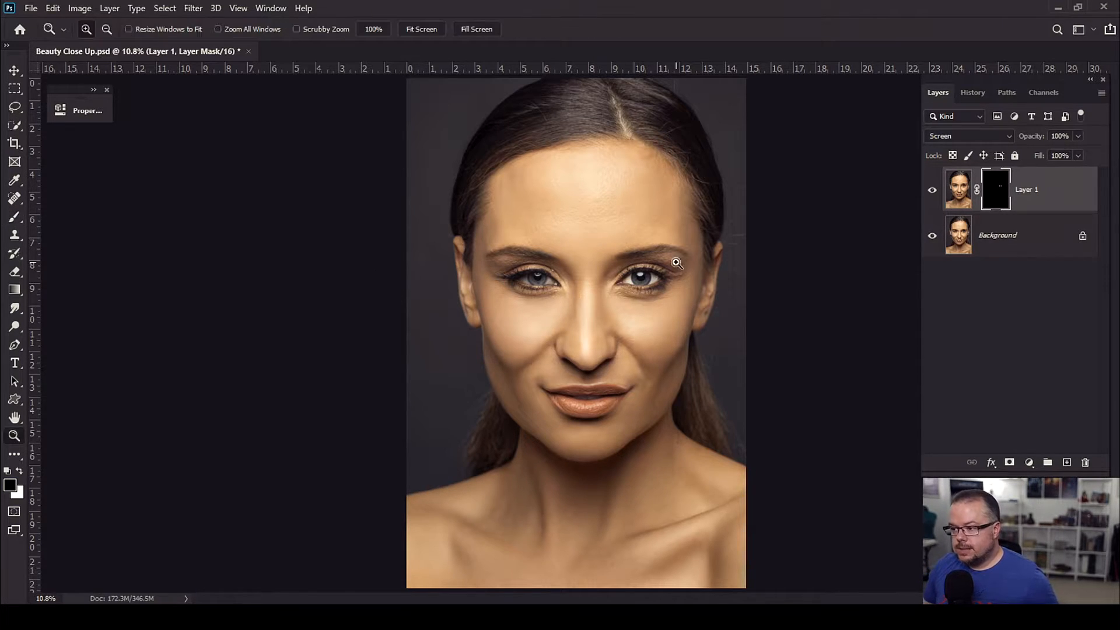
{"action": "left_click", "coordinate": [675, 258]}
{"action": "left_click", "coordinate": [674, 258]}
{"action": "left_click", "coordinate": [675, 258]}
{"action": "left_click", "coordinate": [675, 257]}
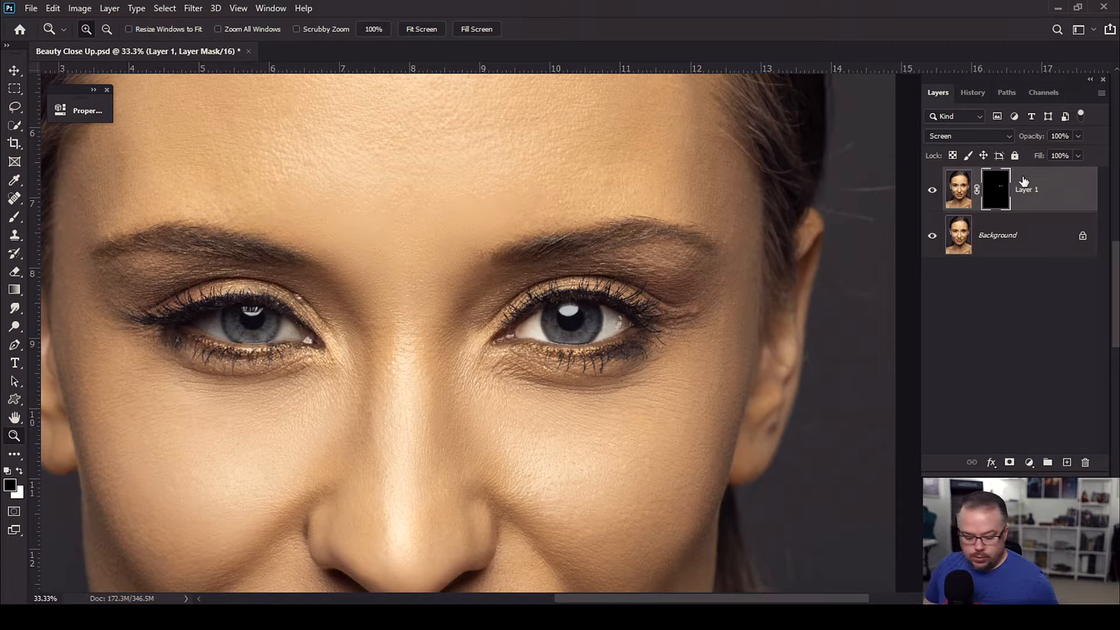
{"action": "left_click", "coordinate": [1078, 136]}
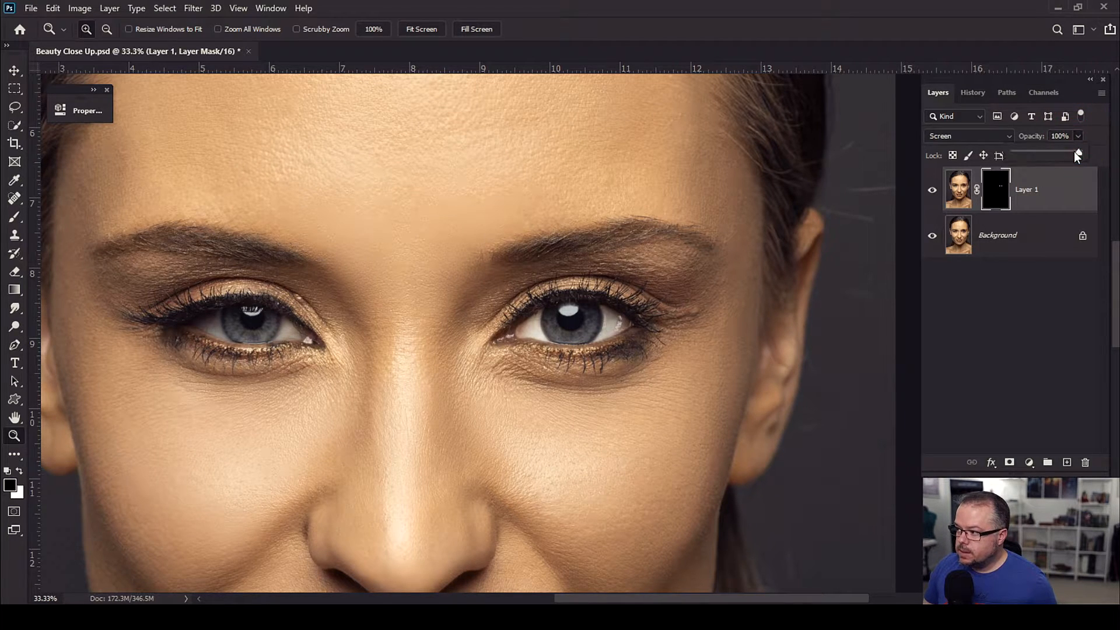
{"action": "left_click_drag", "start_coordinate": [1032, 153], "coordinate": [1031, 152]}
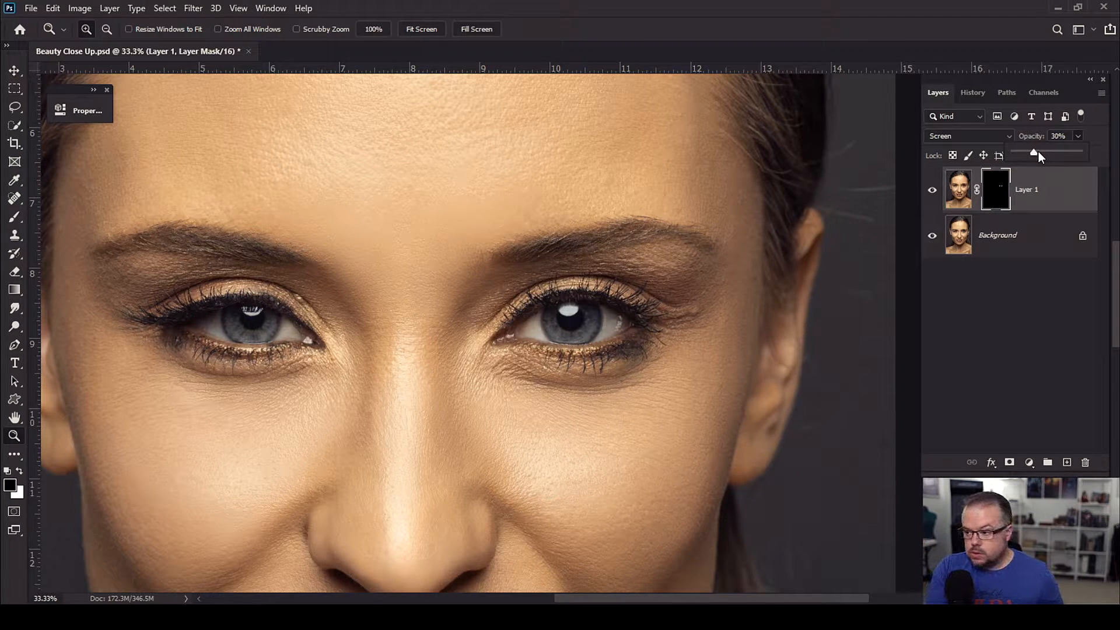
{"action": "left_click", "coordinate": [1044, 232]}
{"action": "left_click", "coordinate": [1052, 203]}
- Compare the full portrait with and without the eye-white brightening on Layer 1
{"action": "key", "text": "ctrl+0"}
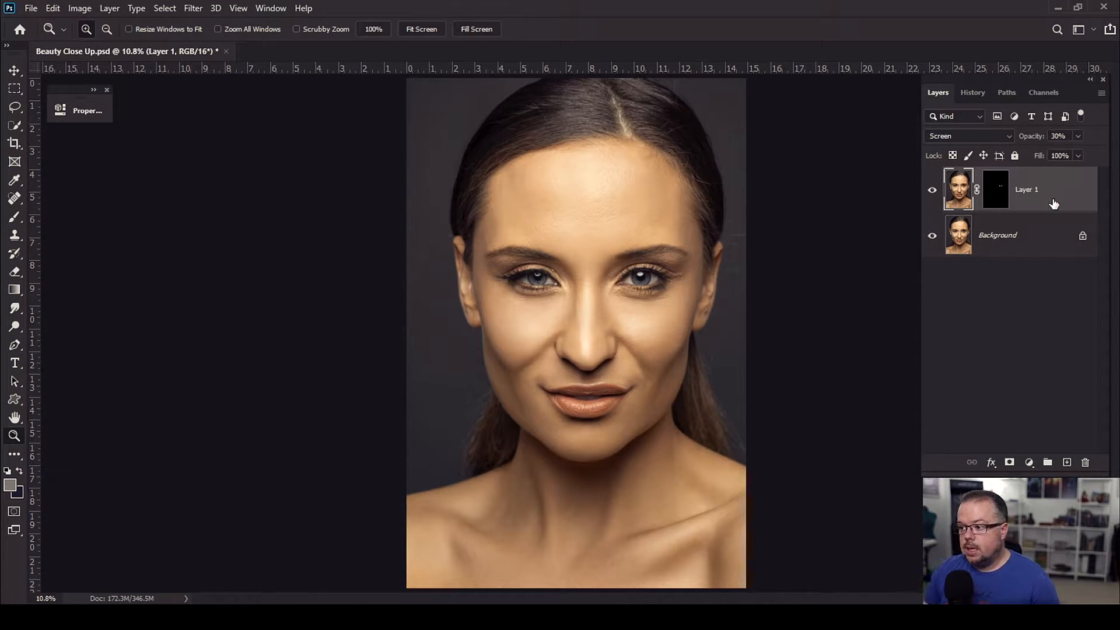
{"action": "left_click", "coordinate": [932, 189]}
{"action": "left_click", "coordinate": [932, 190]}
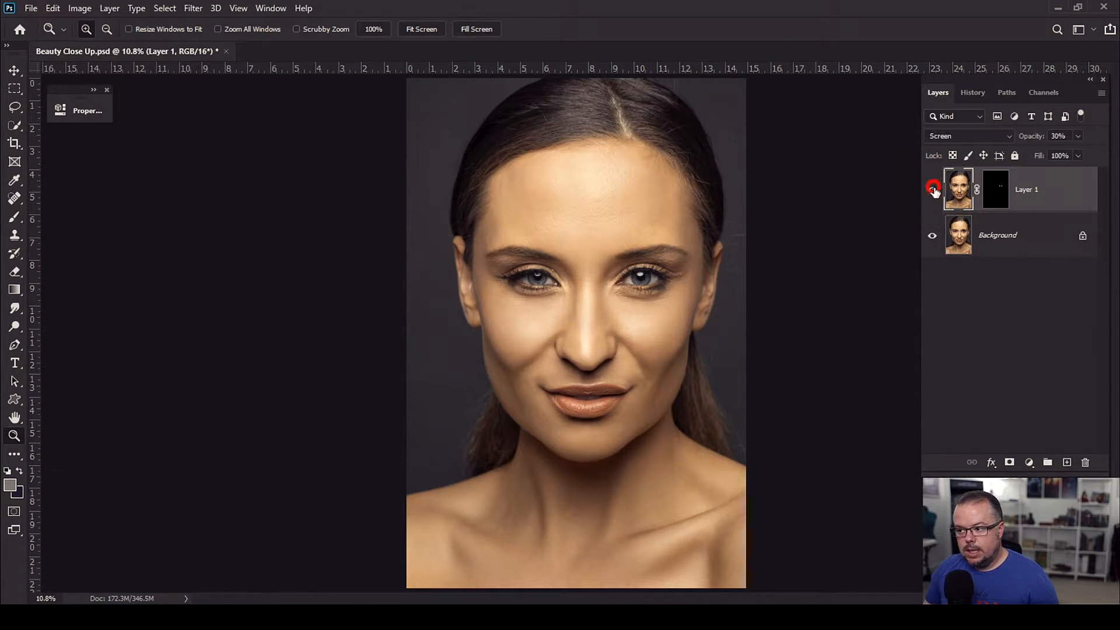
{"action": "left_click", "coordinate": [933, 189]}
{"action": "left_click", "coordinate": [933, 189]}
{"action": "left_click", "coordinate": [933, 190]}
{"action": "left_click", "coordinate": [933, 190]}
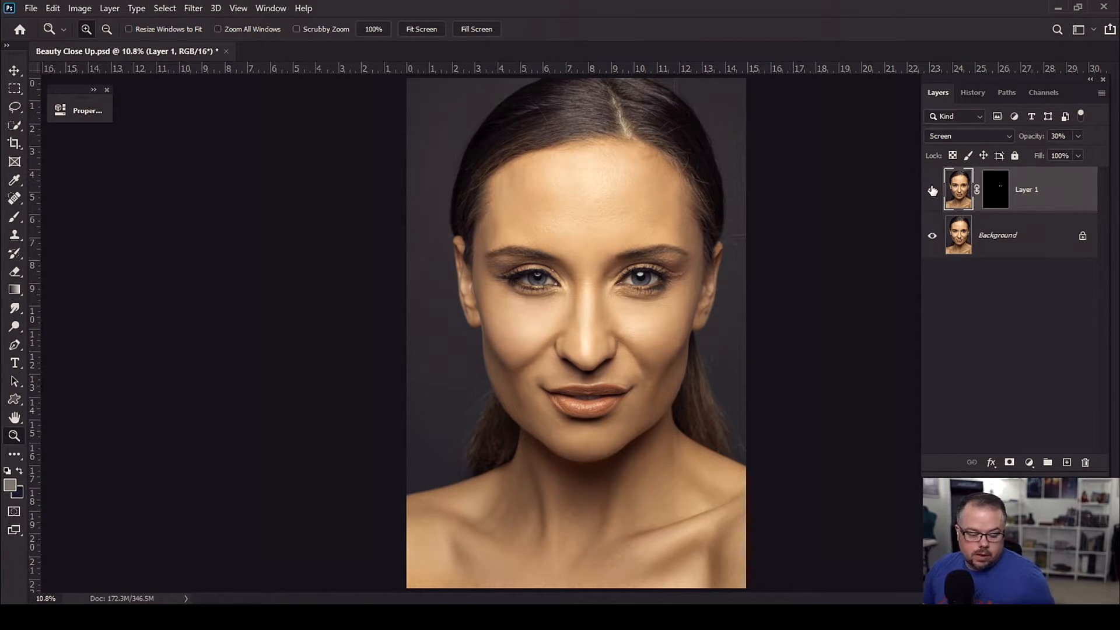
- Duplicate the Background layer and move the copy above Layer 1
{"action": "scroll", "coordinate": [640, 283], "scroll_direction": "up", "scroll_amount": 5}
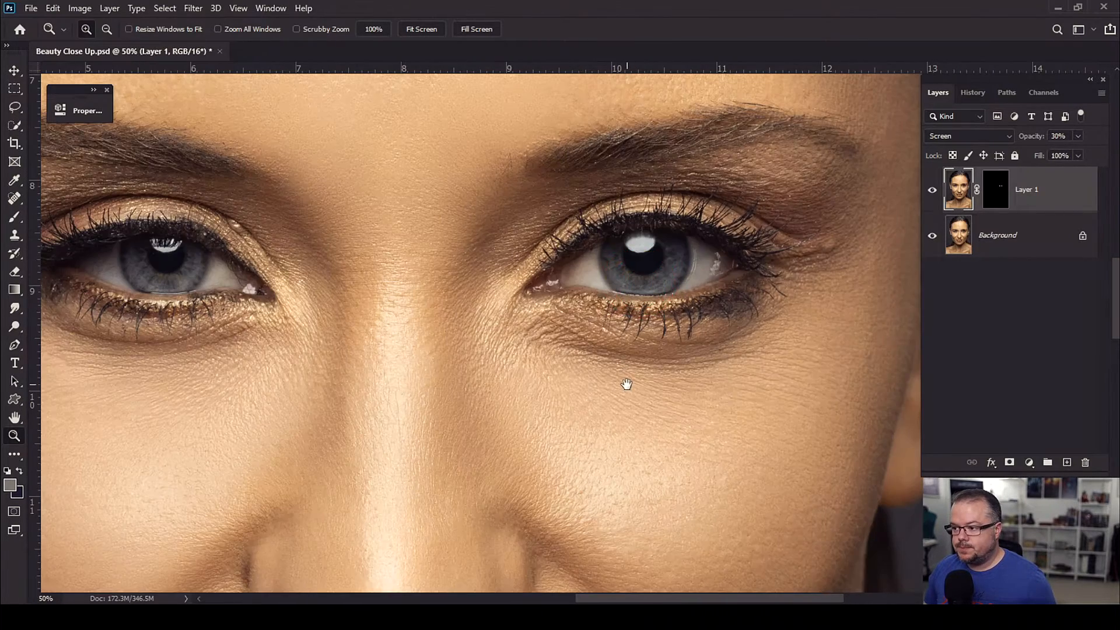
{"action": "left_click_drag", "start_coordinate": [626, 383], "coordinate": [630, 505]}
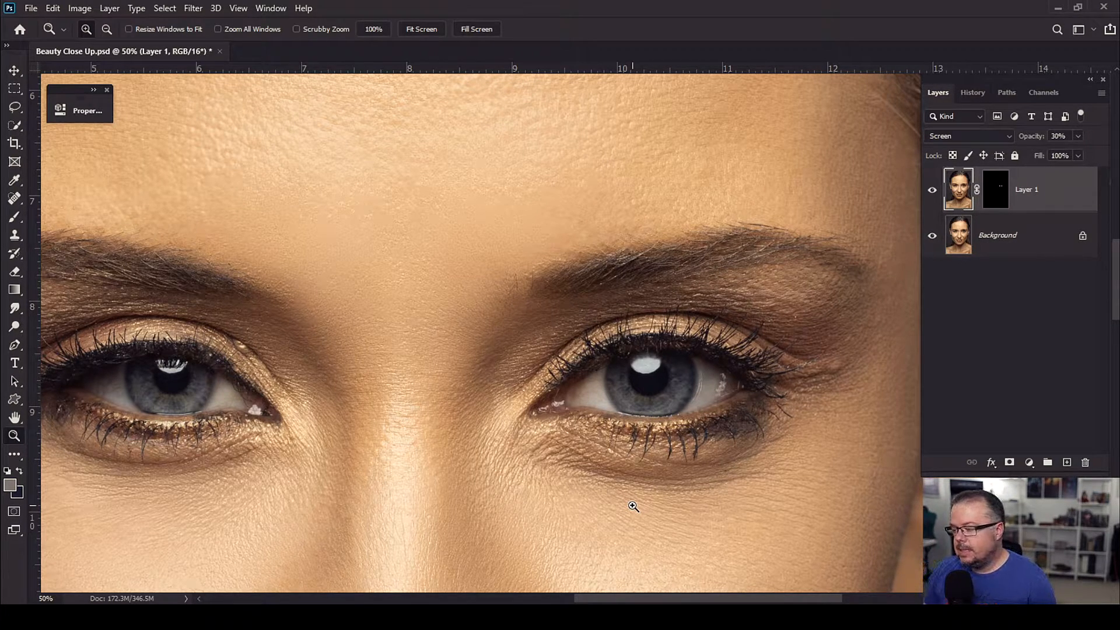
{"action": "left_click", "coordinate": [1032, 236]}
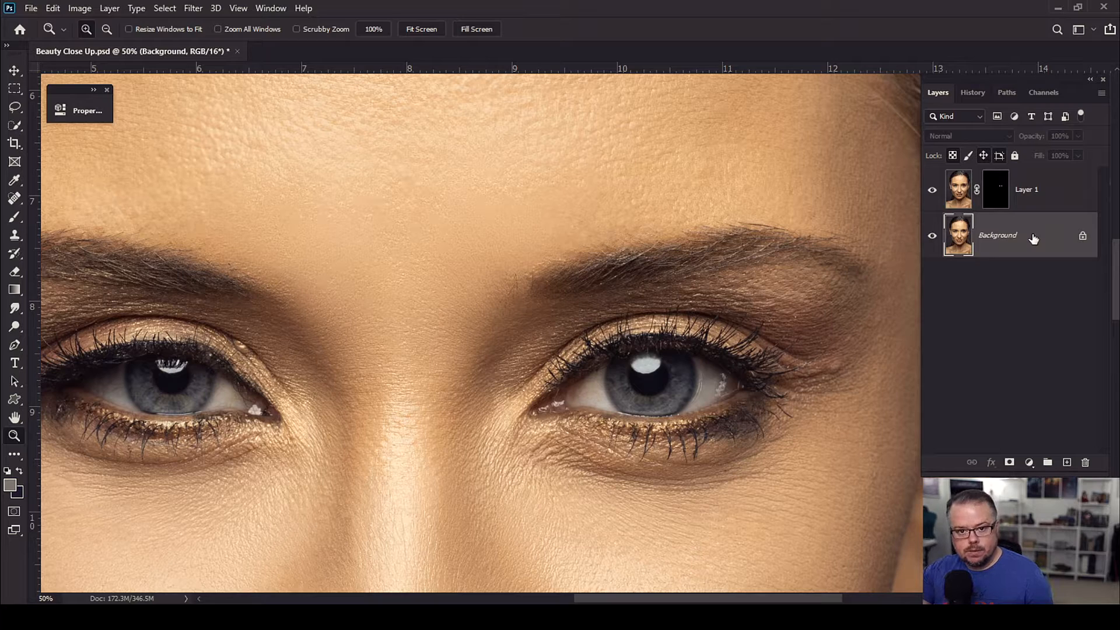
{"action": "key", "text": "ctrl+j"}
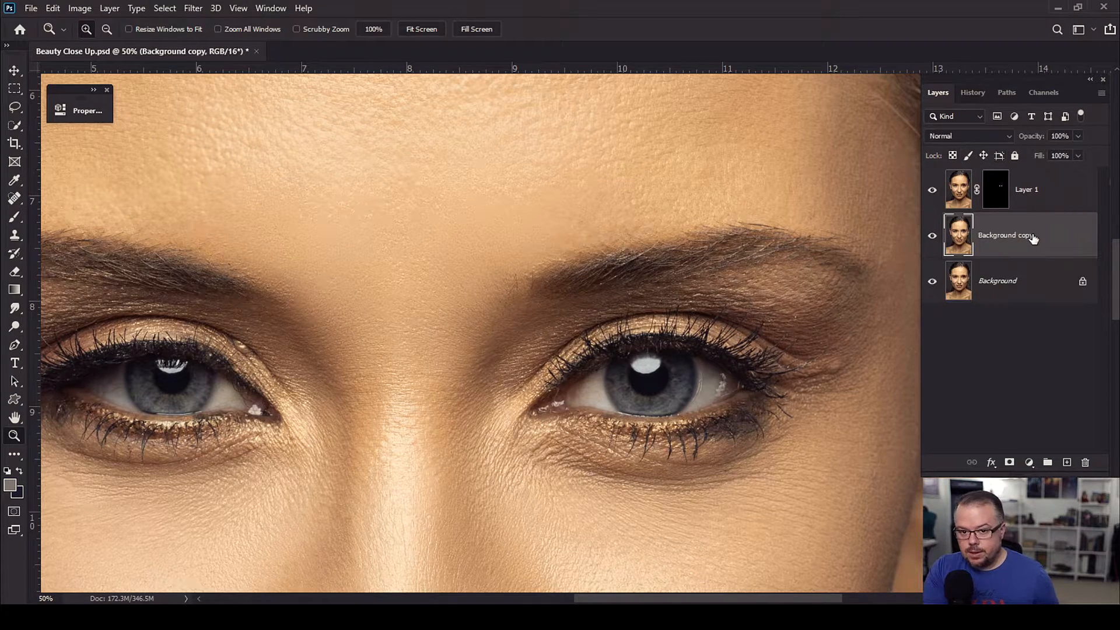
{"action": "left_click_drag", "start_coordinate": [1074, 249], "coordinate": [1049, 184]}
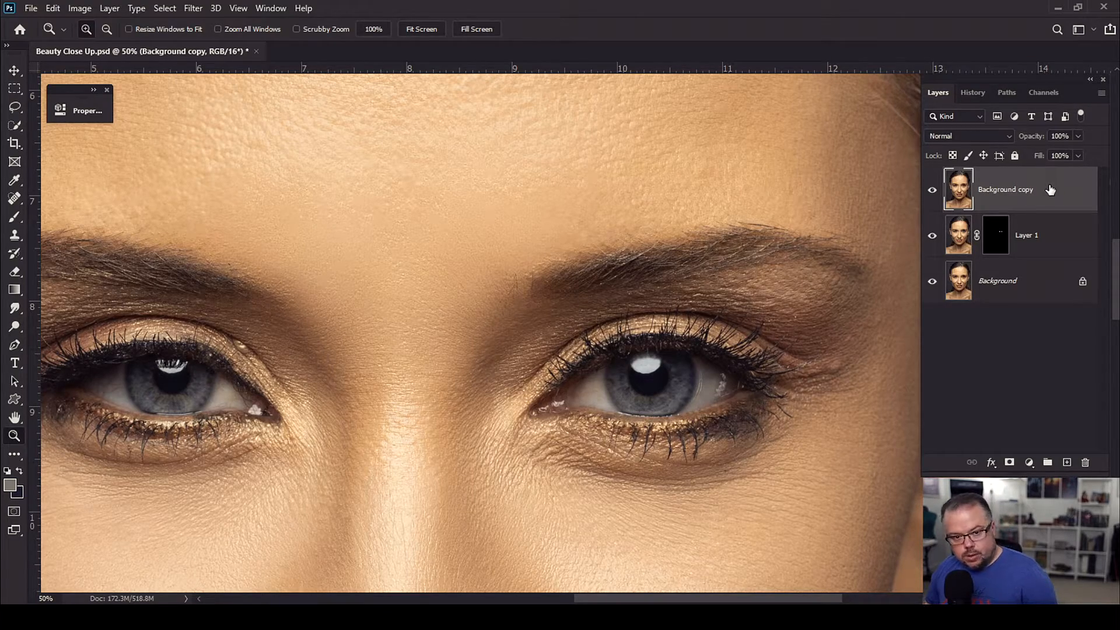
- Set the Background copy's blend mode to Color Dodge and add a black layer mask that hides it
{"action": "left_click", "coordinate": [977, 138]}
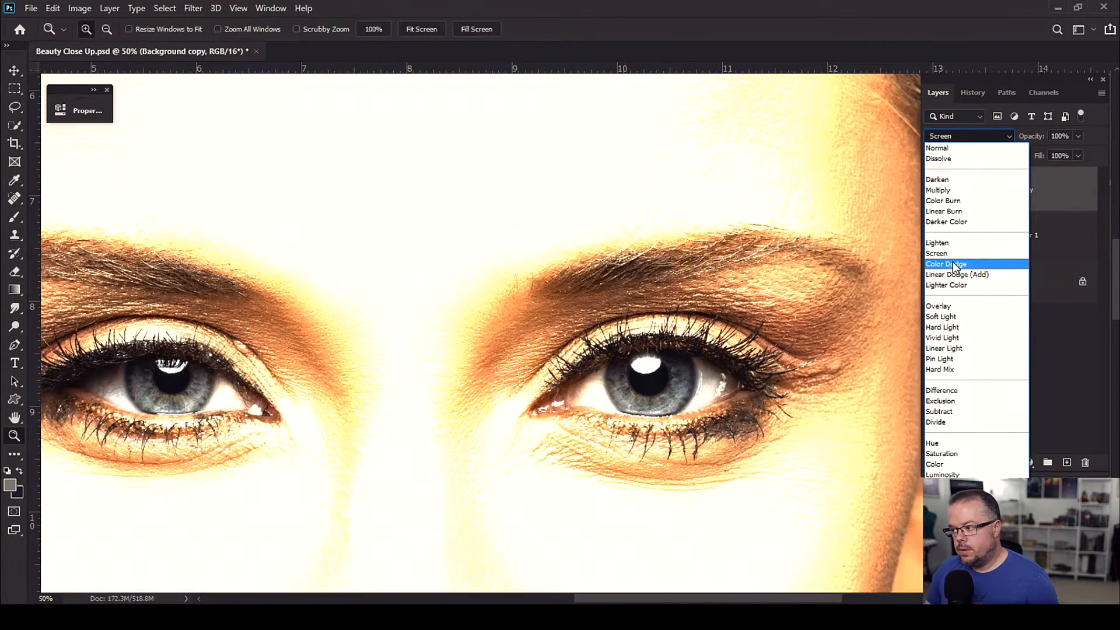
{"action": "left_click", "coordinate": [956, 264]}
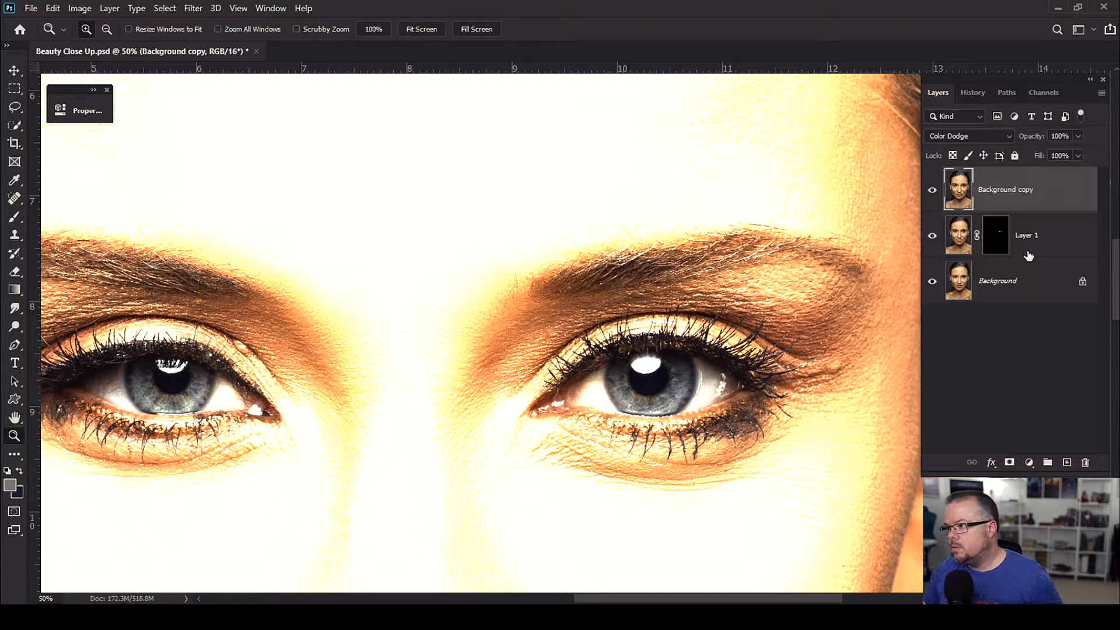
{"action": "left_click", "coordinate": [1007, 462], "text": "alt"}
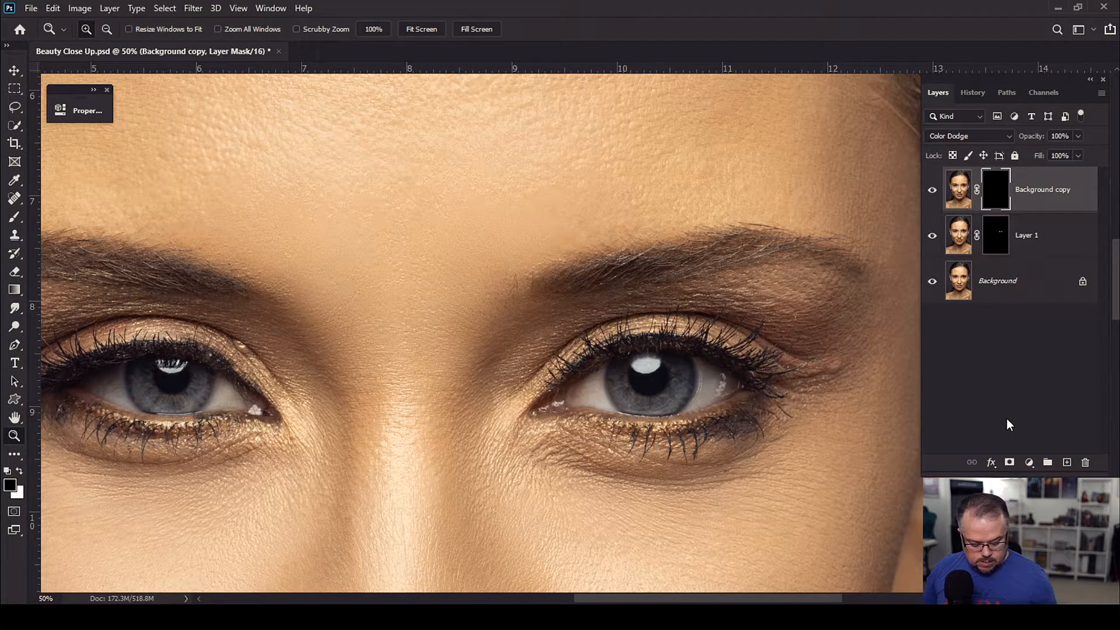
- Reveal the Color Dodge effect over the lower iris by painting white on the Background copy's mask with an enlarged brush
{"action": "key", "text": "b"}
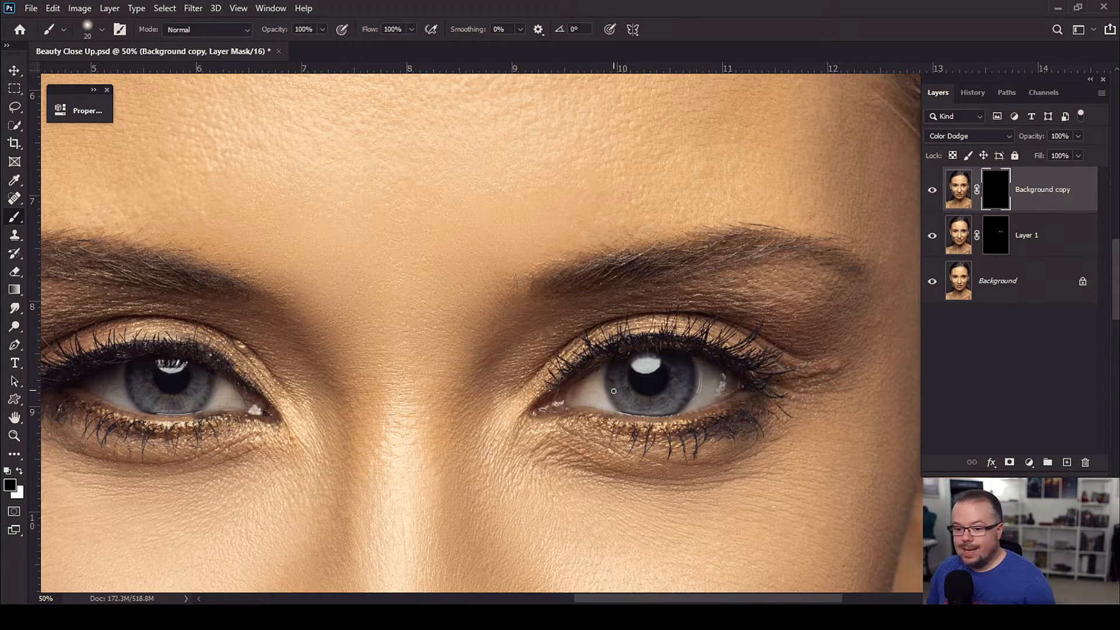
{"action": "key", "text": "z"}
{"action": "left_click", "coordinate": [624, 394]}
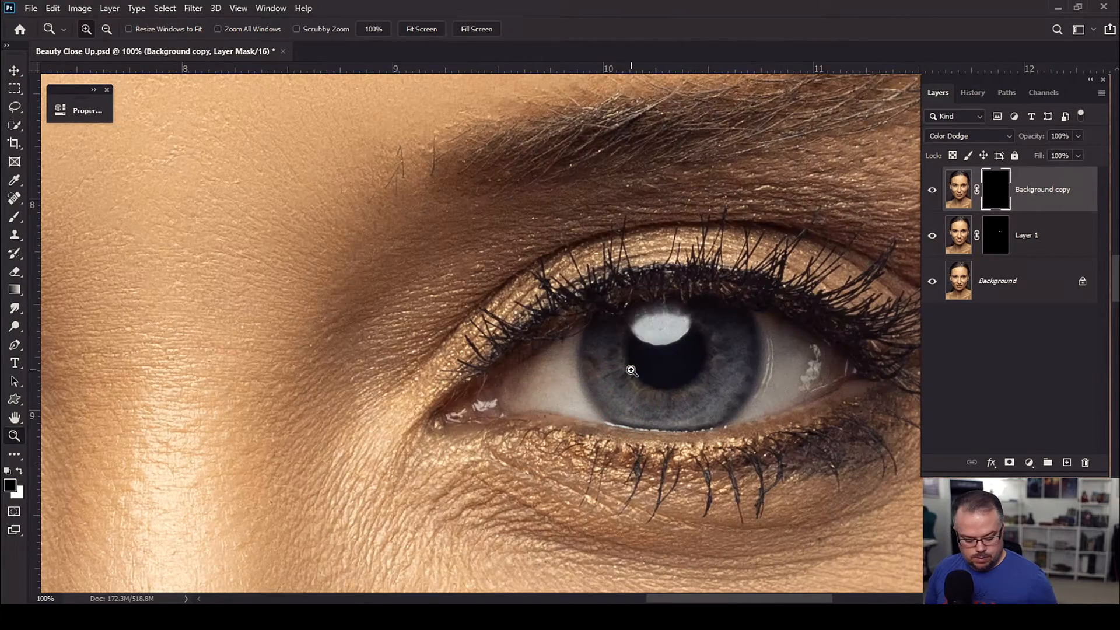
{"action": "key", "text": "b"}
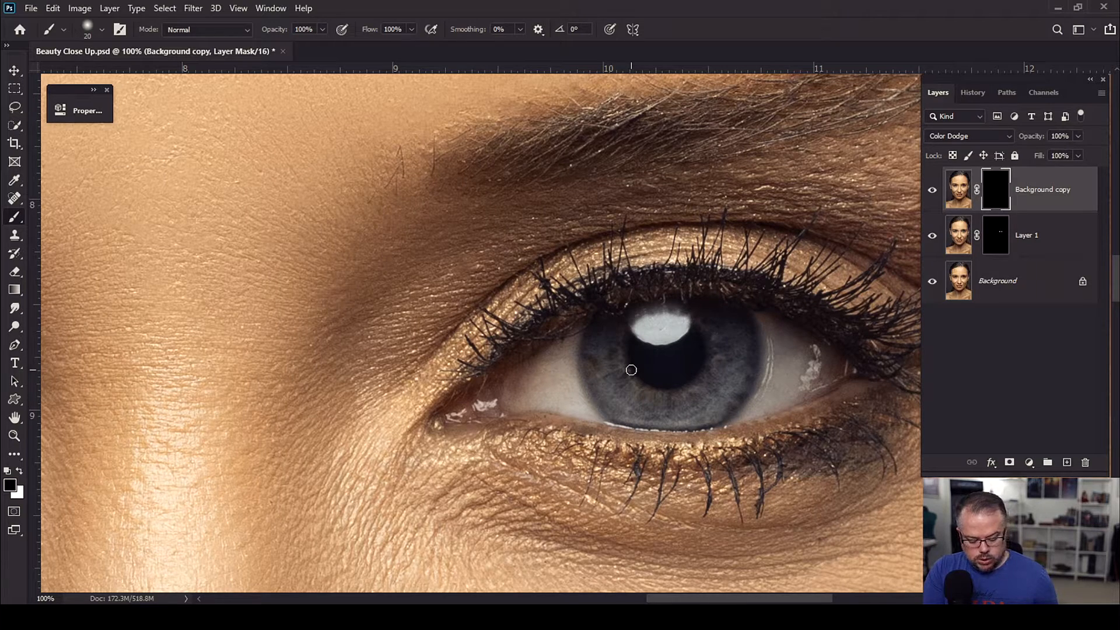
{"action": "key", "text": "x"}
{"action": "key", "text": "bracketright"}
{"action": "key", "text": "bracketright"}
{"action": "key", "text": "bracketright"}
{"action": "mouse_move", "coordinate": [609, 342]}
{"action": "left_mouse_down"}
{"action": "mouse_move", "coordinate": [611, 400]}
{"action": "mouse_move", "coordinate": [618, 383]}
{"action": "mouse_move", "coordinate": [642, 411]}
{"action": "mouse_move", "coordinate": [626, 398]}
{"action": "mouse_move", "coordinate": [685, 413]}
{"action": "mouse_move", "coordinate": [724, 394]}
{"action": "mouse_move", "coordinate": [734, 345]}
{"action": "mouse_move", "coordinate": [720, 318]}
{"action": "mouse_move", "coordinate": [729, 367]}
{"action": "mouse_move", "coordinate": [716, 311]}
{"action": "mouse_move", "coordinate": [706, 399]}
{"action": "mouse_move", "coordinate": [659, 415]}
{"action": "mouse_move", "coordinate": [615, 375]}
{"action": "mouse_move", "coordinate": [610, 333]}
{"action": "mouse_move", "coordinate": [667, 407]}
{"action": "mouse_move", "coordinate": [734, 356]}
{"action": "mouse_move", "coordinate": [709, 307]}
{"action": "mouse_move", "coordinate": [734, 350]}
{"action": "mouse_move", "coordinate": [694, 414]}
{"action": "mouse_move", "coordinate": [633, 404]}
{"action": "mouse_move", "coordinate": [609, 339]}
{"action": "mouse_move", "coordinate": [604, 363]}
{"action": "mouse_move", "coordinate": [700, 395]}
{"action": "left_mouse_up"}
- Mask the Color Dodge effect off the lower lid edge beneath the iris with a 20 px black brush
{"action": "key", "text": "x"}
{"action": "key", "text": "["}
{"action": "key", "text": "["}
{"action": "key", "text": "["}
{"action": "left_click_drag", "start_coordinate": [611, 426], "coordinate": [708, 439]}
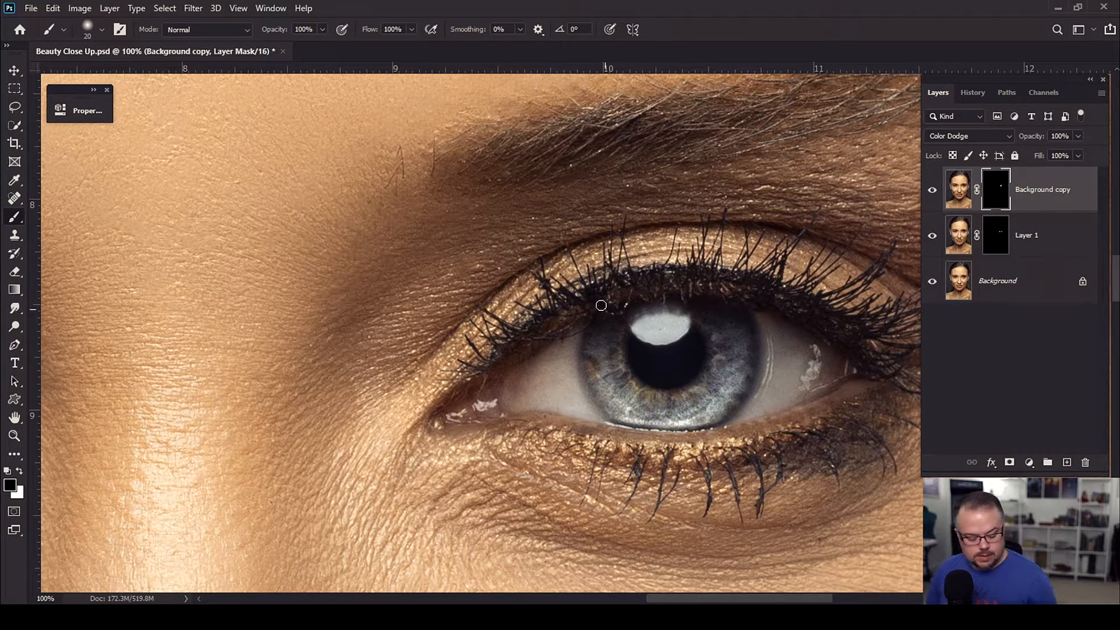
- Check the brightened iris against the whole portrait
{"action": "key", "text": "ctrl+F2"}
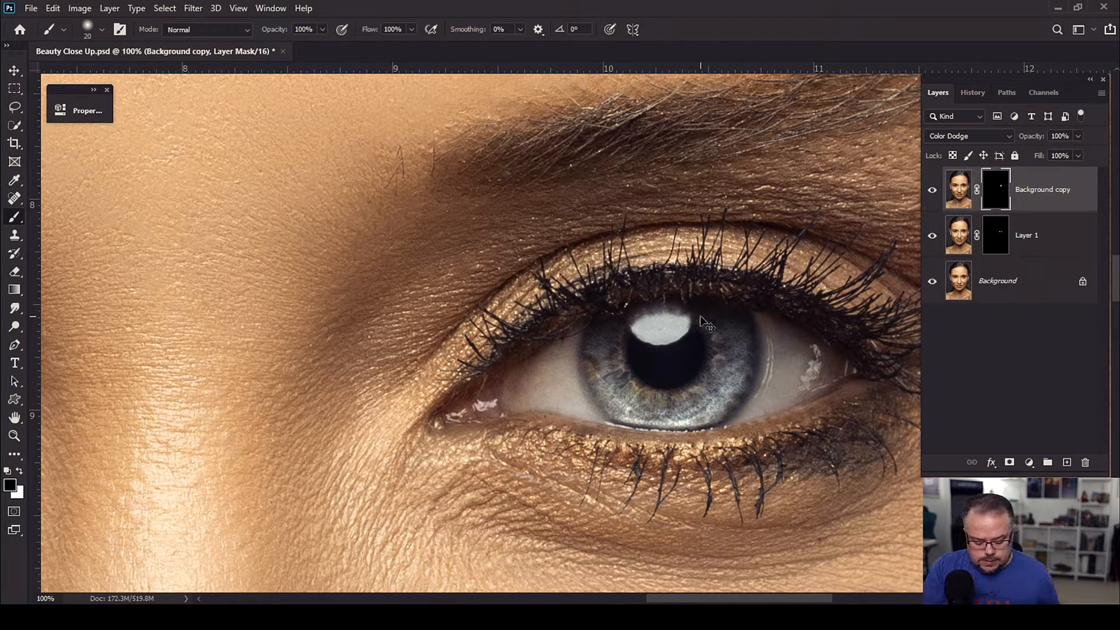
{"action": "key", "text": "ctrl+minus"}
{"action": "key", "text": "ctrl+0"}
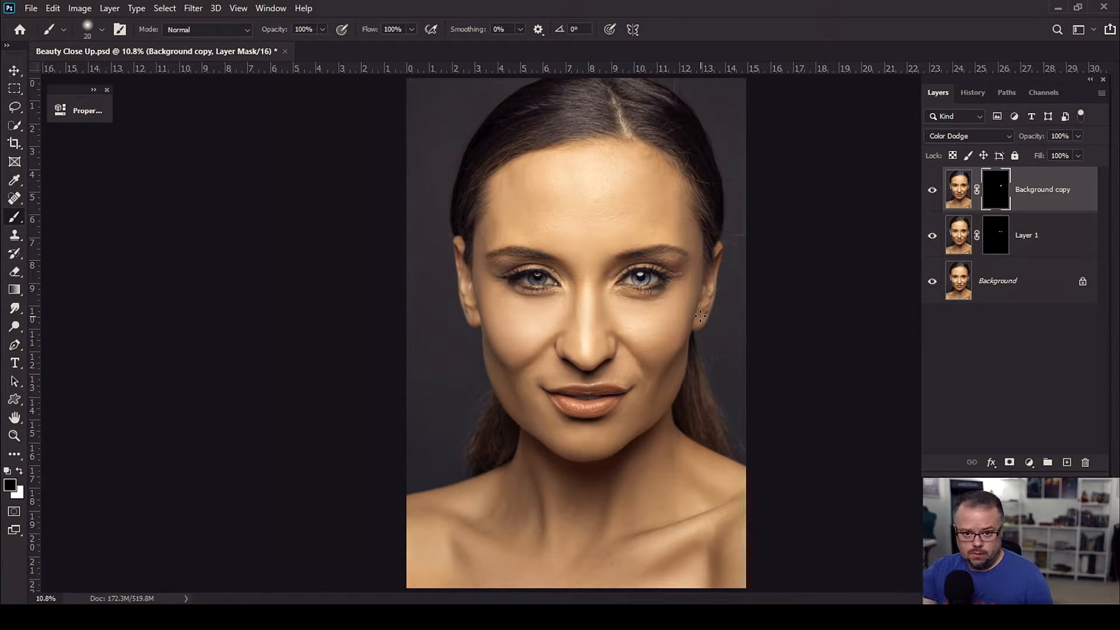
- Add a Hue/Saturation adjustment layer above the Background copy and clip it to that layer
{"action": "key", "text": "z"}
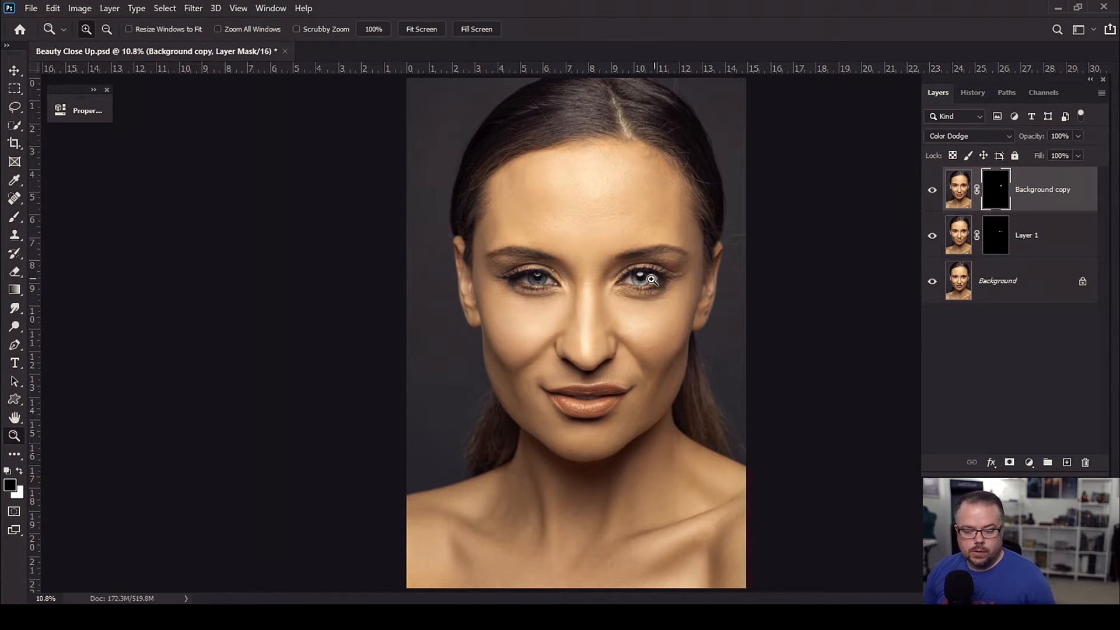
{"action": "left_click", "coordinate": [641, 284]}
{"action": "left_click", "coordinate": [641, 284]}
{"action": "left_click", "coordinate": [642, 284]}
{"action": "left_click", "coordinate": [643, 284]}
{"action": "left_click", "coordinate": [644, 285]}
{"action": "left_click", "coordinate": [645, 285]}
{"action": "left_click_drag", "start_coordinate": [647, 292], "coordinate": [485, 418]}
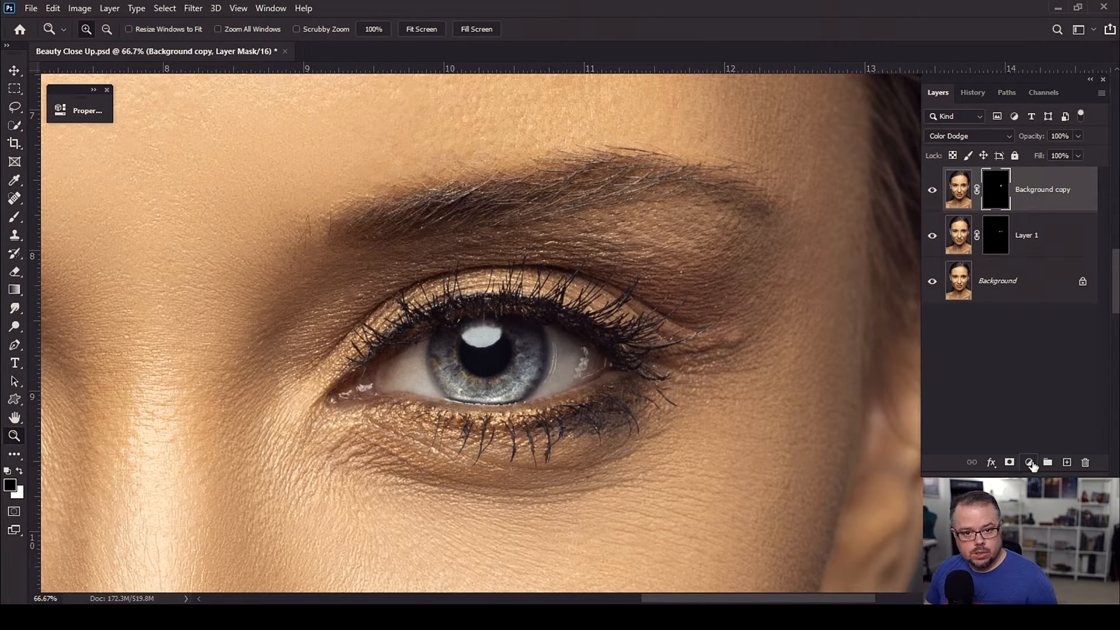
{"action": "left_click", "coordinate": [1029, 462]}
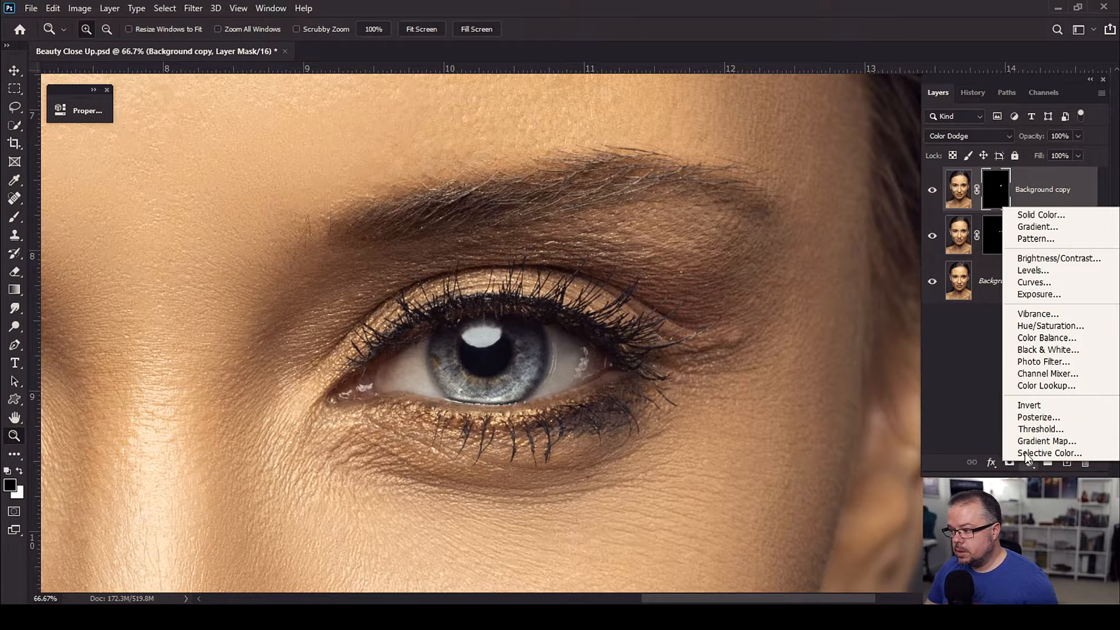
{"action": "left_click", "coordinate": [1010, 328]}
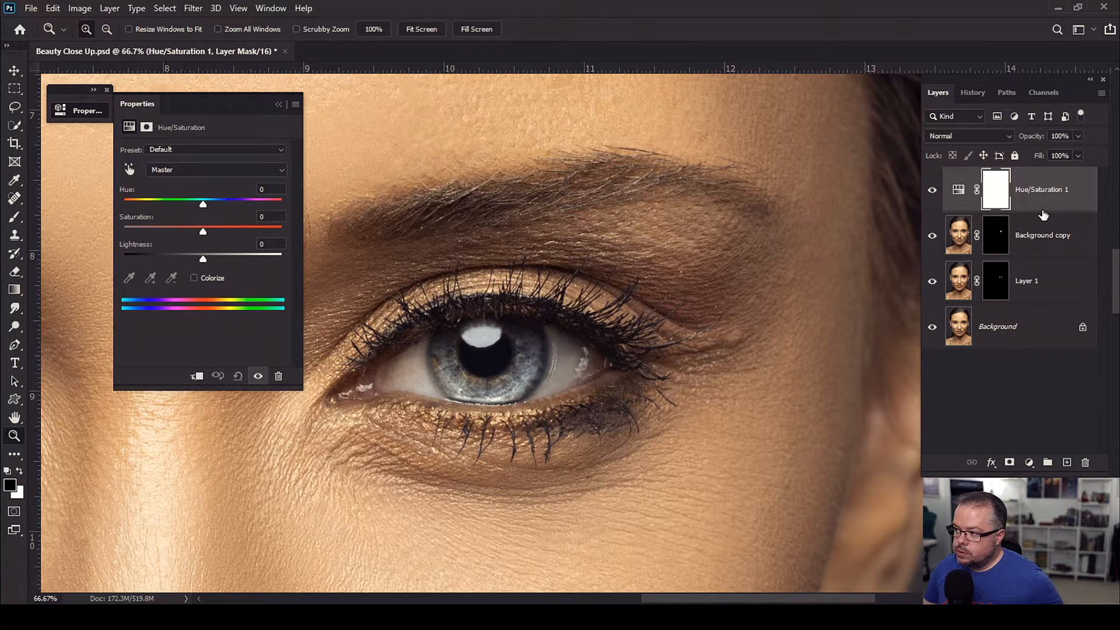
{"action": "left_click_drag", "start_coordinate": [1043, 211], "coordinate": [1042, 206]}
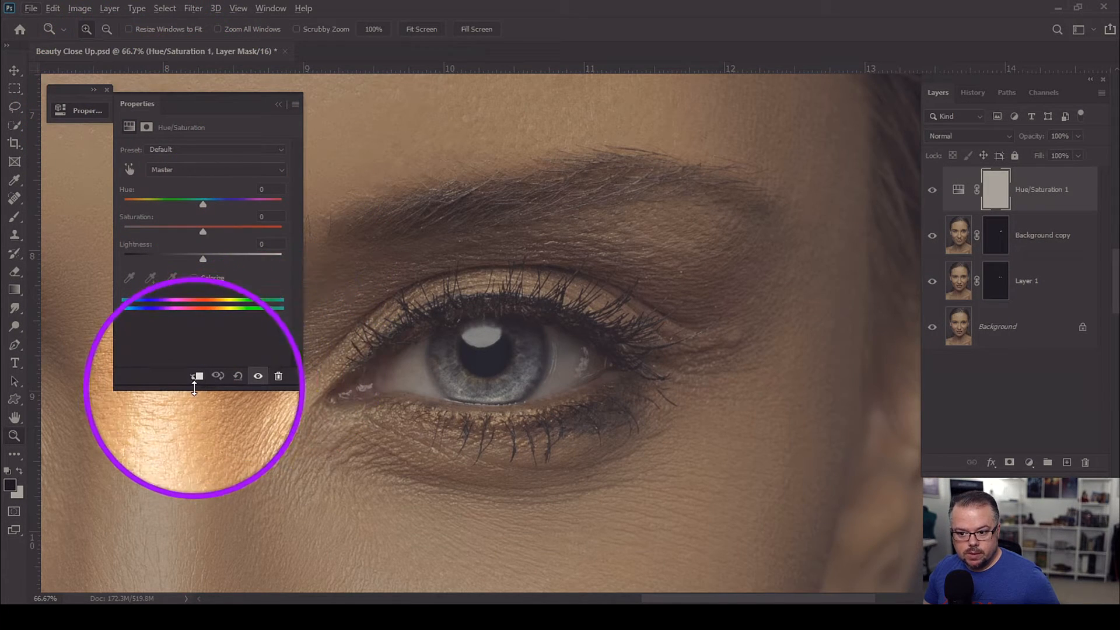
{"action": "left_click", "coordinate": [198, 376]}
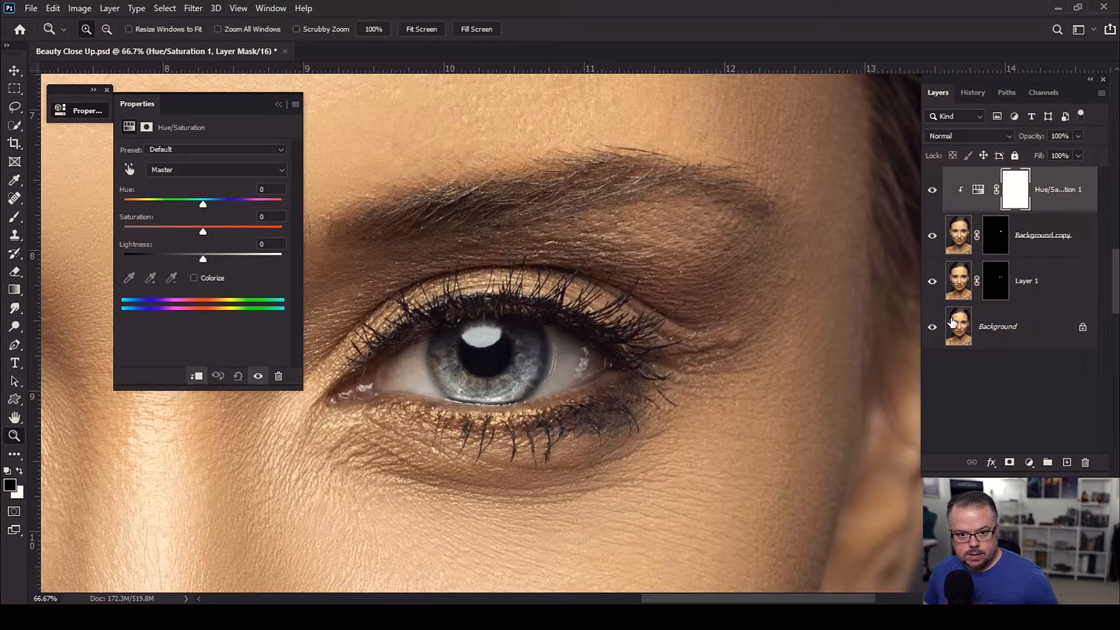
- Raise the clipped Hue/Saturation layer's saturation to +75 to intensify the iris colour
{"action": "left_click_drag", "start_coordinate": [204, 232], "coordinate": [245, 232]}
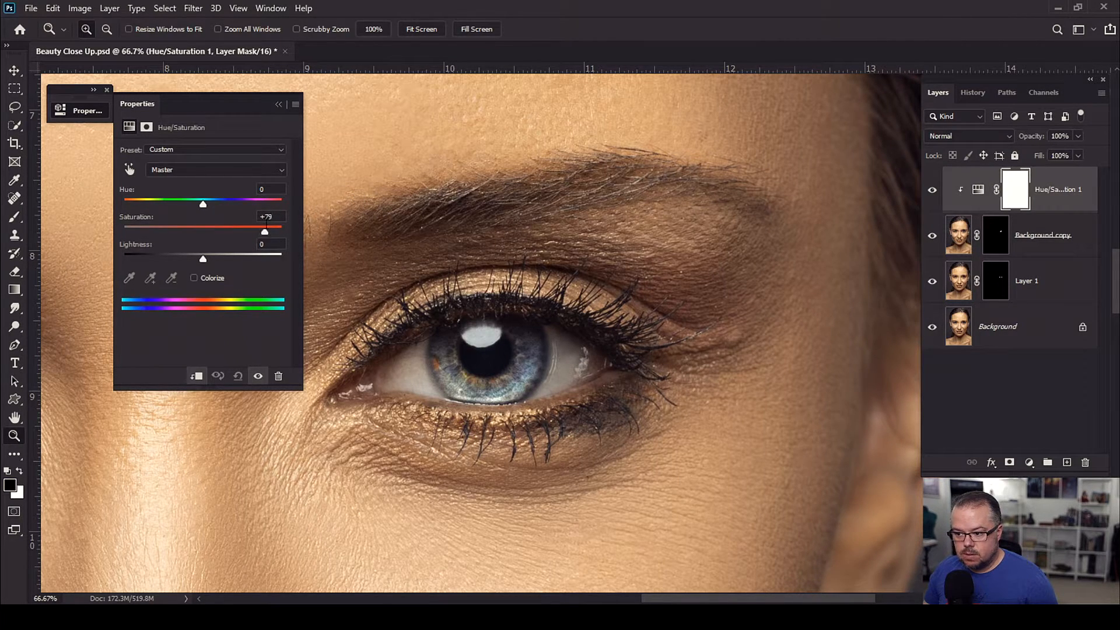
{"action": "double_click", "coordinate": [472, 392]}
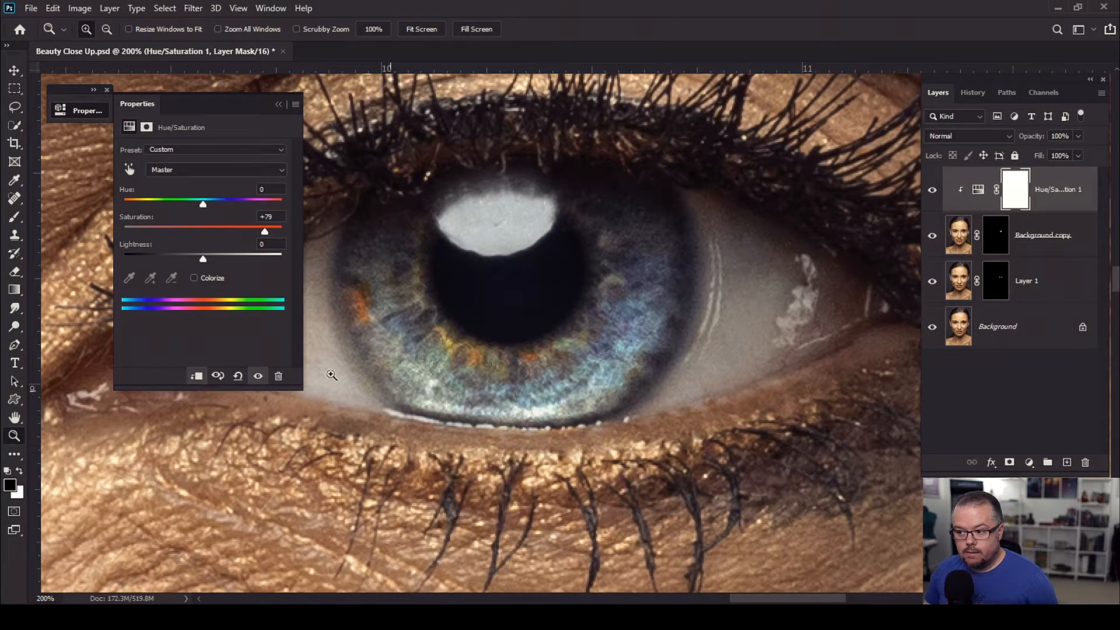
{"action": "mouse_move", "coordinate": [265, 233]}
{"action": "left_mouse_down"}
{"action": "mouse_move", "coordinate": [201, 232]}
{"action": "mouse_move", "coordinate": [275, 217]}
{"action": "mouse_move", "coordinate": [265, 218]}
{"action": "left_mouse_up"}
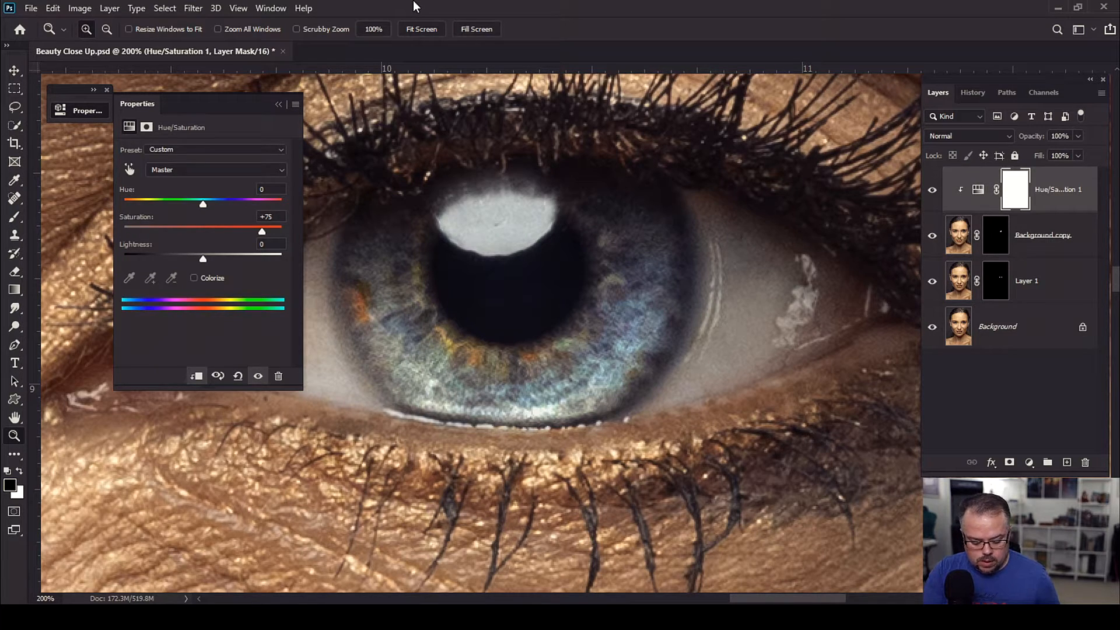
- Compare the eye with and without the Hue/Saturation layer, in the whole portrait and in close-up
{"action": "key", "text": "ctrl+0"}
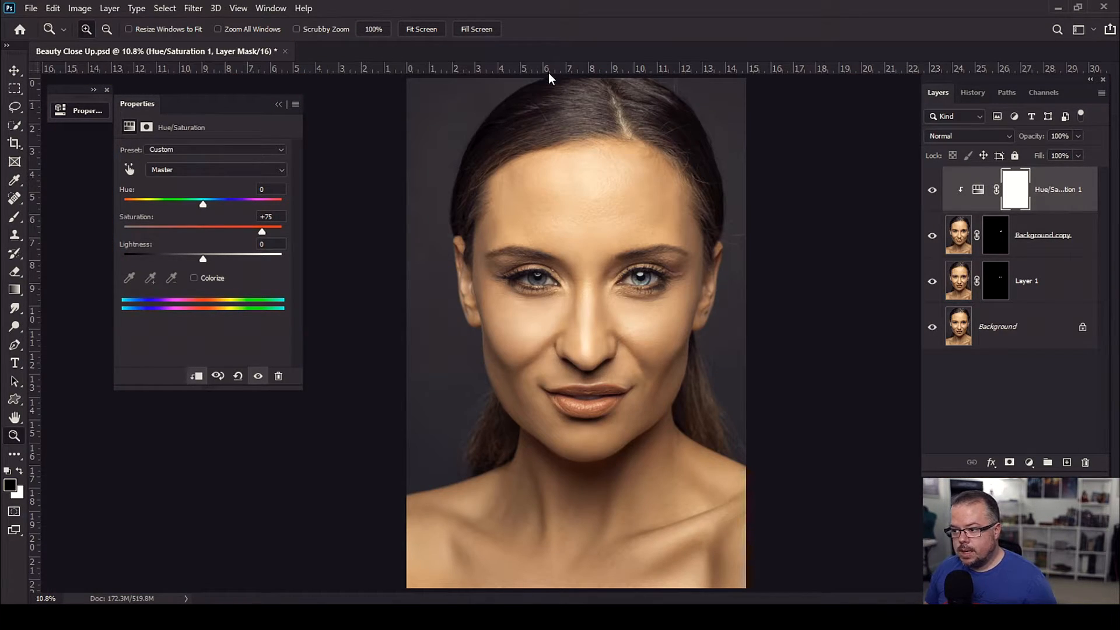
{"action": "left_click", "coordinate": [935, 192]}
{"action": "left_click", "coordinate": [935, 193]}
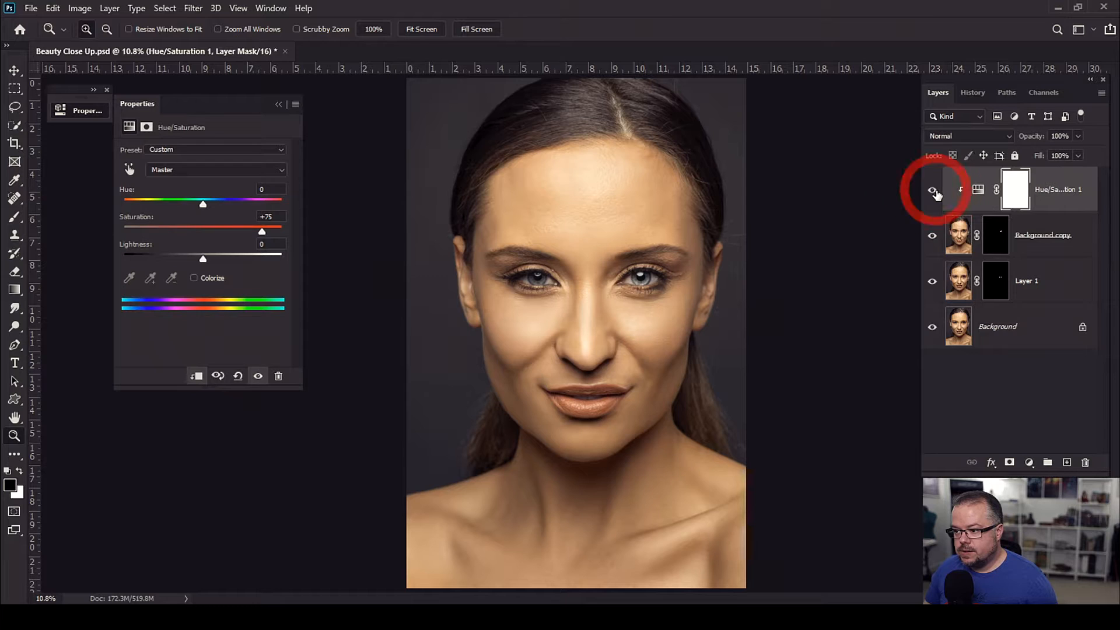
{"action": "left_click", "coordinate": [935, 193]}
{"action": "left_click", "coordinate": [935, 192]}
{"action": "left_click", "coordinate": [934, 193]}
{"action": "scroll", "coordinate": [638, 275], "scroll_direction": "up", "scroll_amount": 5}
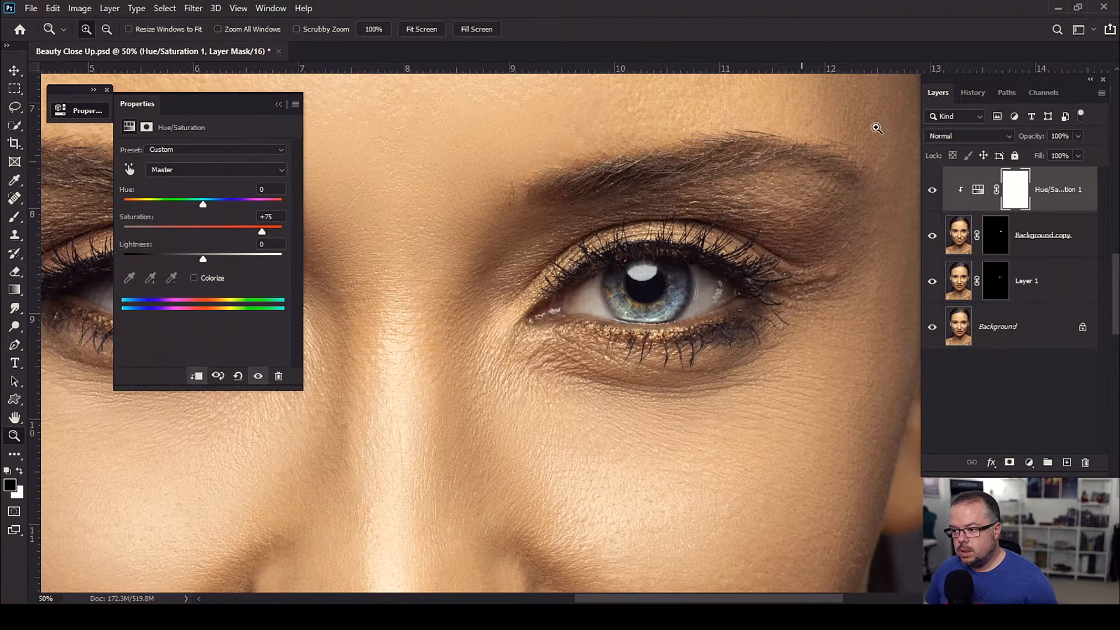
{"action": "left_click", "coordinate": [935, 192]}
{"action": "left_click", "coordinate": [934, 191]}
{"action": "left_click", "coordinate": [933, 191]}
{"action": "left_click", "coordinate": [933, 191]}
{"action": "left_click", "coordinate": [934, 193]}
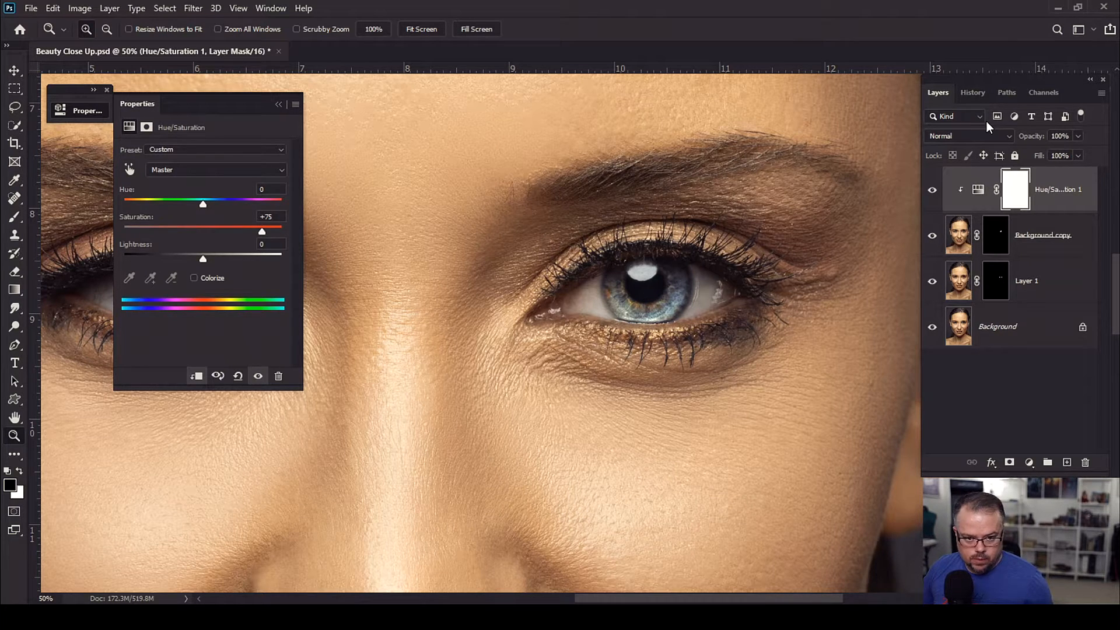
- Duplicate the Background layer and move the duplicate to the top of the layer stack
{"action": "left_click", "coordinate": [1048, 328]}
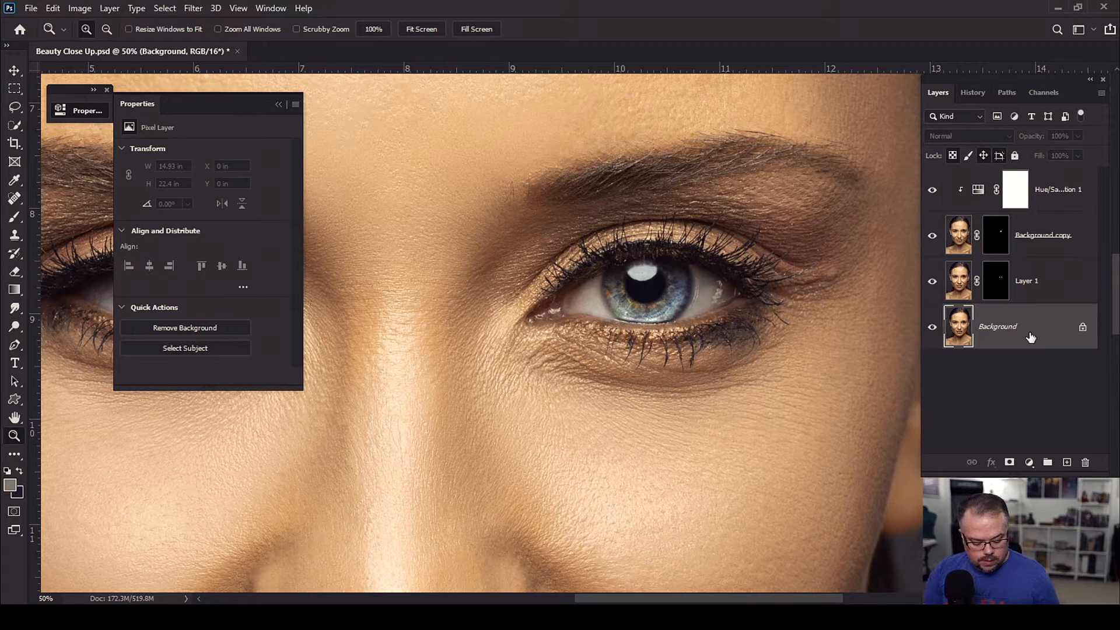
{"action": "key", "text": "ctrl+j"}
{"action": "left_click_drag", "start_coordinate": [1030, 337], "coordinate": [999, 175]}
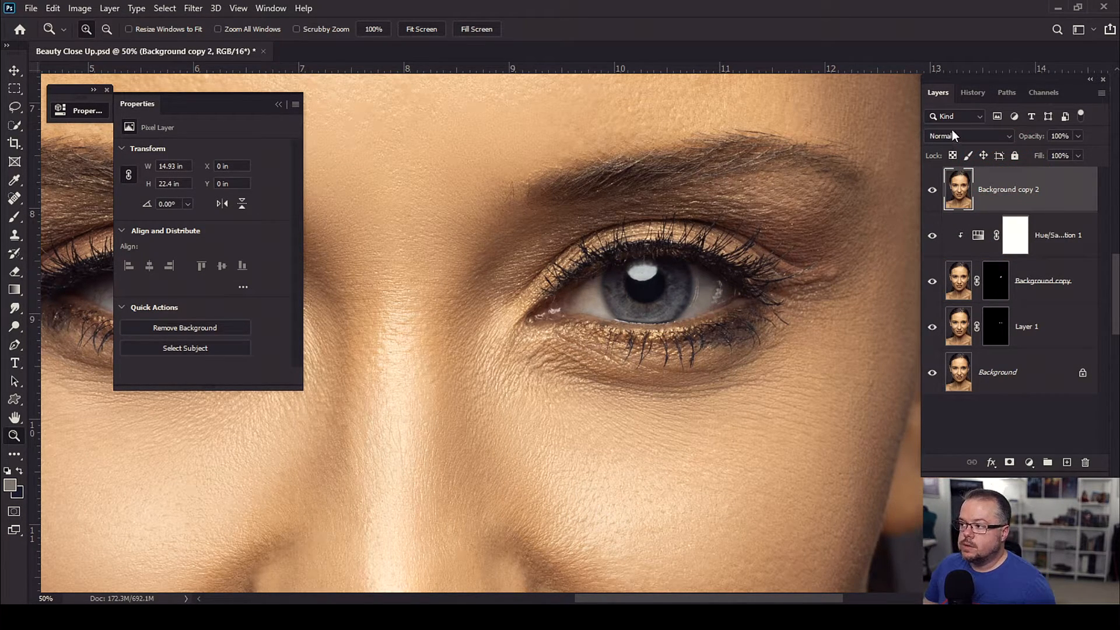
- Set Background copy 2's blend mode to Color Burn and add a black layer mask that hides it
{"action": "left_click", "coordinate": [947, 136]}
{"action": "left_click", "coordinate": [955, 199]}
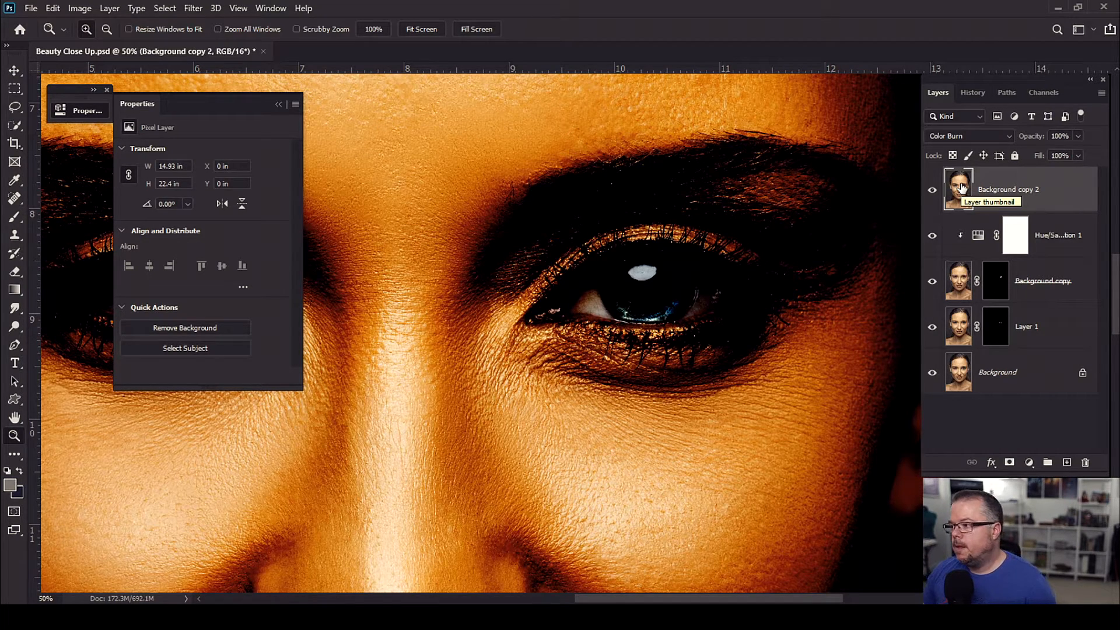
{"action": "left_click", "coordinate": [1008, 463], "text": "alt"}
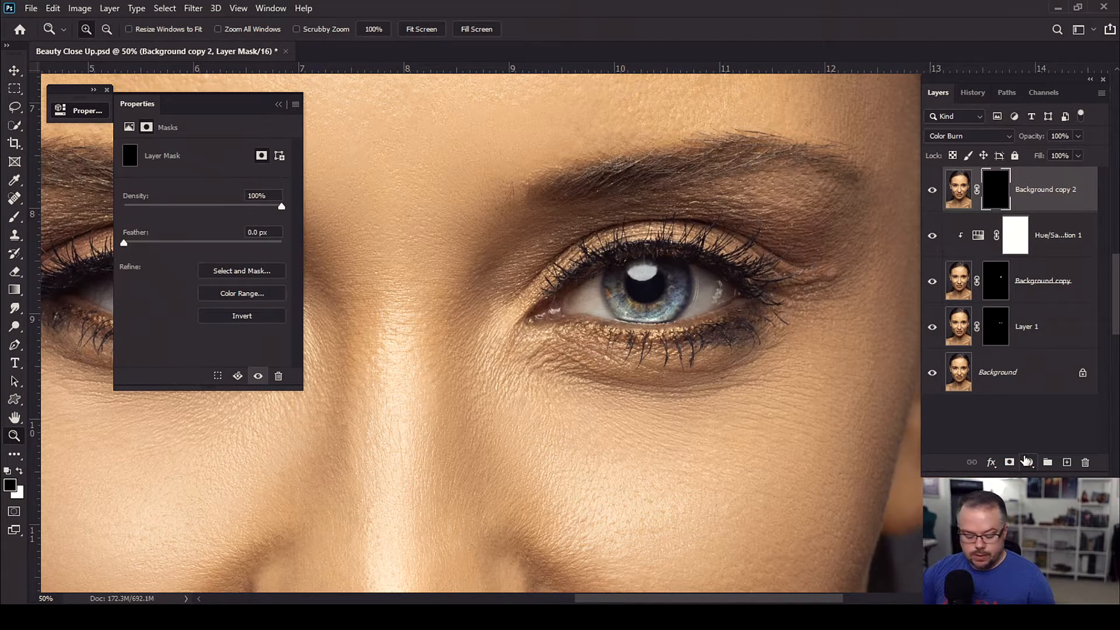
- Reveal the Color Burn effect around the iris's outer rim by painting white on the mask with a small brush at 10% flow
{"action": "left_click", "coordinate": [709, 292]}
{"action": "left_click", "coordinate": [707, 290]}
{"action": "left_click", "coordinate": [707, 290]}
{"action": "mouse_move", "coordinate": [564, 331]}
{"action": "left_mouse_down"}
{"action": "mouse_move", "coordinate": [748, 341]}
{"action": "mouse_move", "coordinate": [732, 360]}
{"action": "left_mouse_up"}
{"action": "key", "text": "b"}
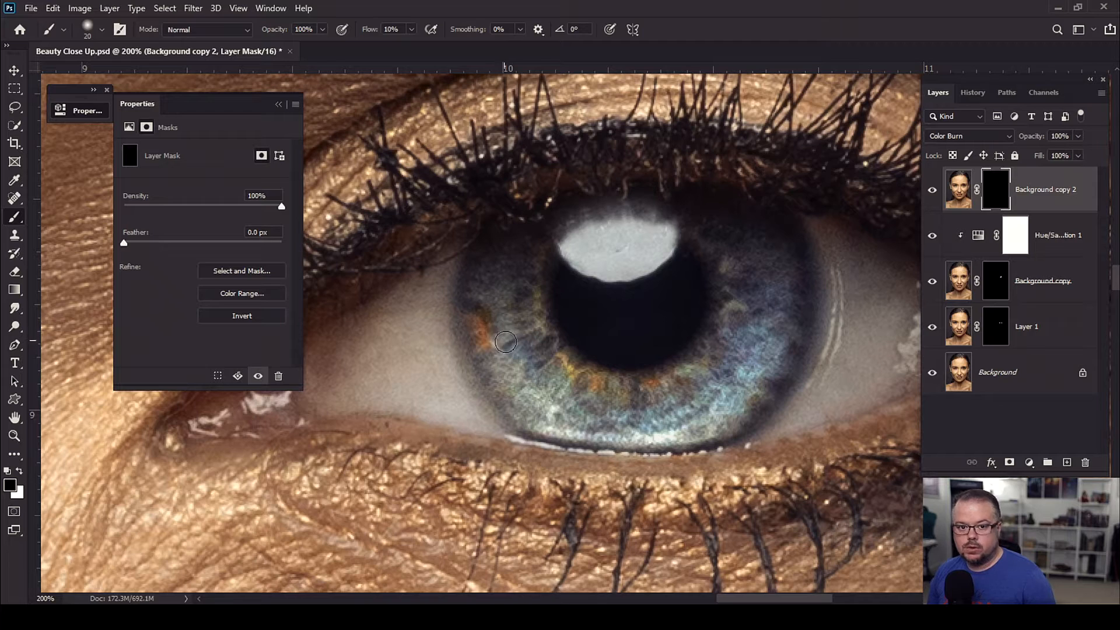
{"action": "key", "text": "bracketleft"}
{"action": "key", "text": "bracketleft"}
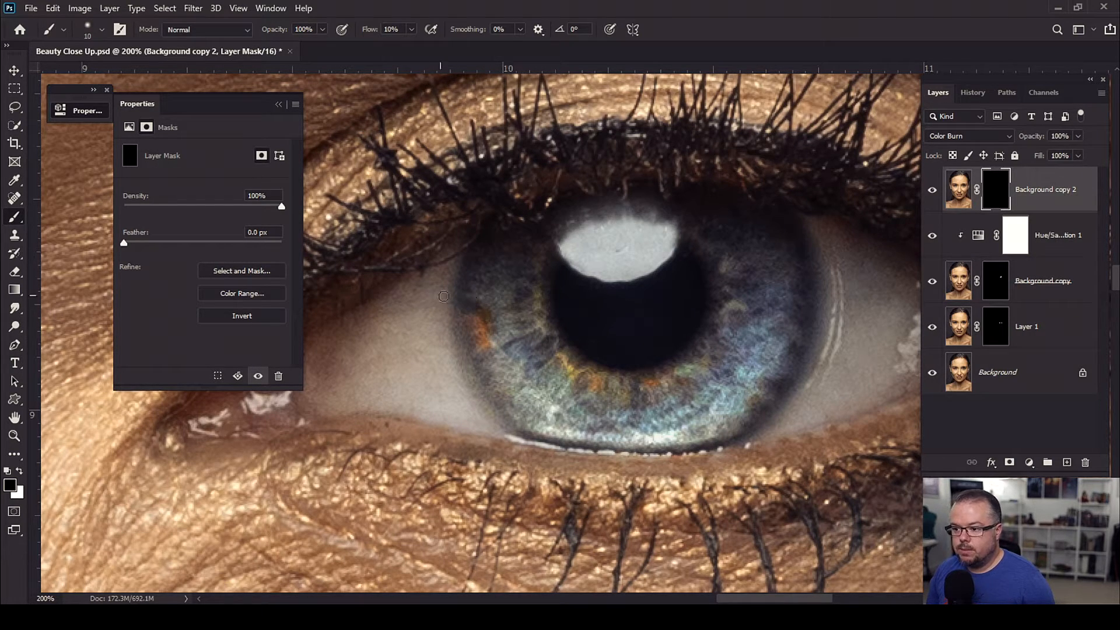
{"action": "key", "text": "bracketright"}
{"action": "key", "text": "bracketright"}
{"action": "key", "text": "bracketleft"}
{"action": "key", "text": "bracketleft"}
{"action": "key", "text": "x"}
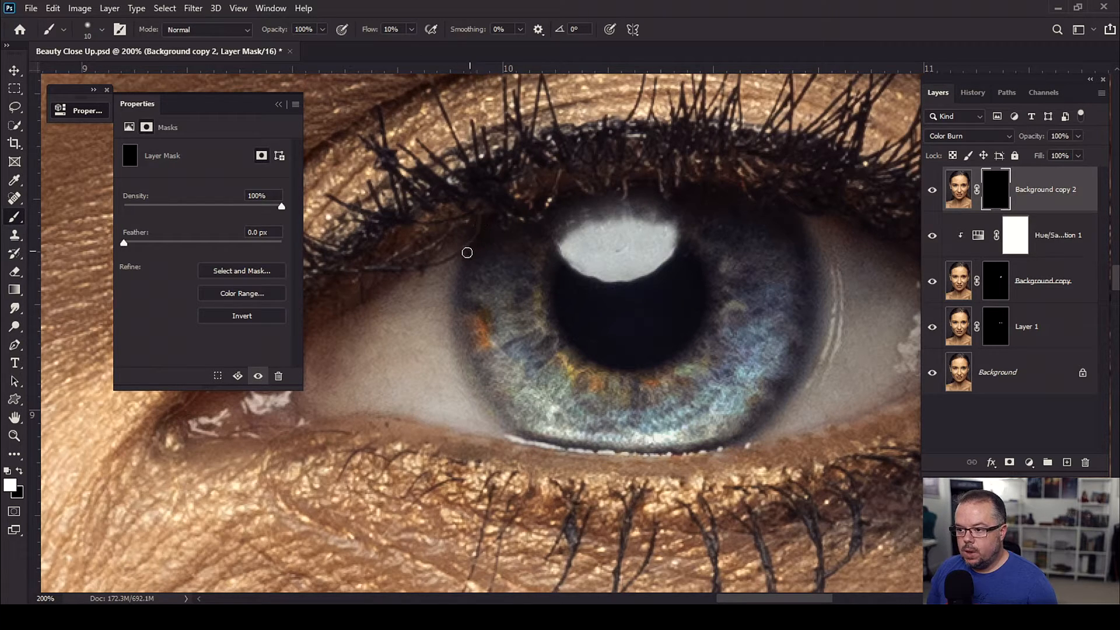
{"action": "key", "text": "bracketright"}
{"action": "mouse_move", "coordinate": [484, 227]}
{"action": "left_mouse_down"}
{"action": "mouse_move", "coordinate": [462, 357]}
{"action": "mouse_move", "coordinate": [535, 443]}
{"action": "left_mouse_up"}
{"action": "mouse_move", "coordinate": [742, 434]}
{"action": "left_mouse_down"}
{"action": "mouse_move", "coordinate": [815, 317]}
{"action": "mouse_move", "coordinate": [799, 232]}
{"action": "mouse_move", "coordinate": [808, 299]}
{"action": "left_mouse_up"}
{"action": "mouse_move", "coordinate": [814, 375]}
{"action": "left_mouse_down"}
{"action": "mouse_move", "coordinate": [718, 441]}
{"action": "mouse_move", "coordinate": [558, 440]}
{"action": "mouse_move", "coordinate": [484, 391]}
{"action": "mouse_move", "coordinate": [455, 332]}
{"action": "mouse_move", "coordinate": [456, 265]}
{"action": "left_mouse_up"}
- Darken the iris rim further along its upper and inner edge, painting white on the mask with 20 px and 15 px brushes
{"action": "key", "text": "bracketright"}
{"action": "left_click_drag", "start_coordinate": [457, 265], "coordinate": [453, 295]}
{"action": "left_click_drag", "start_coordinate": [485, 232], "coordinate": [513, 212]}
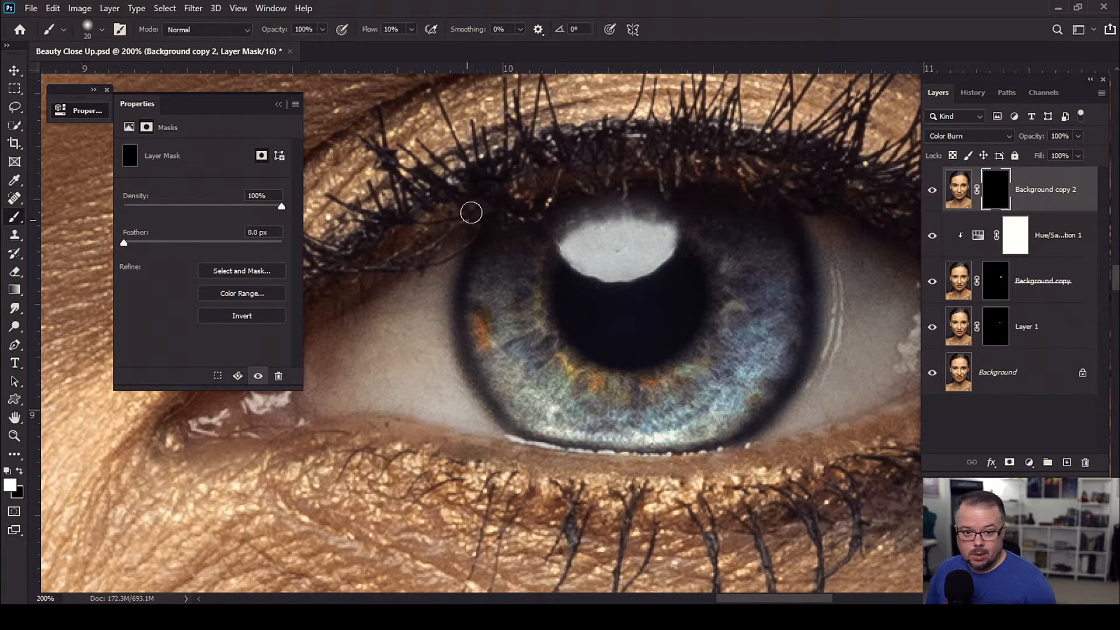
{"action": "key", "text": "bracketleft"}
{"action": "left_click_drag", "start_coordinate": [460, 308], "coordinate": [481, 353]}
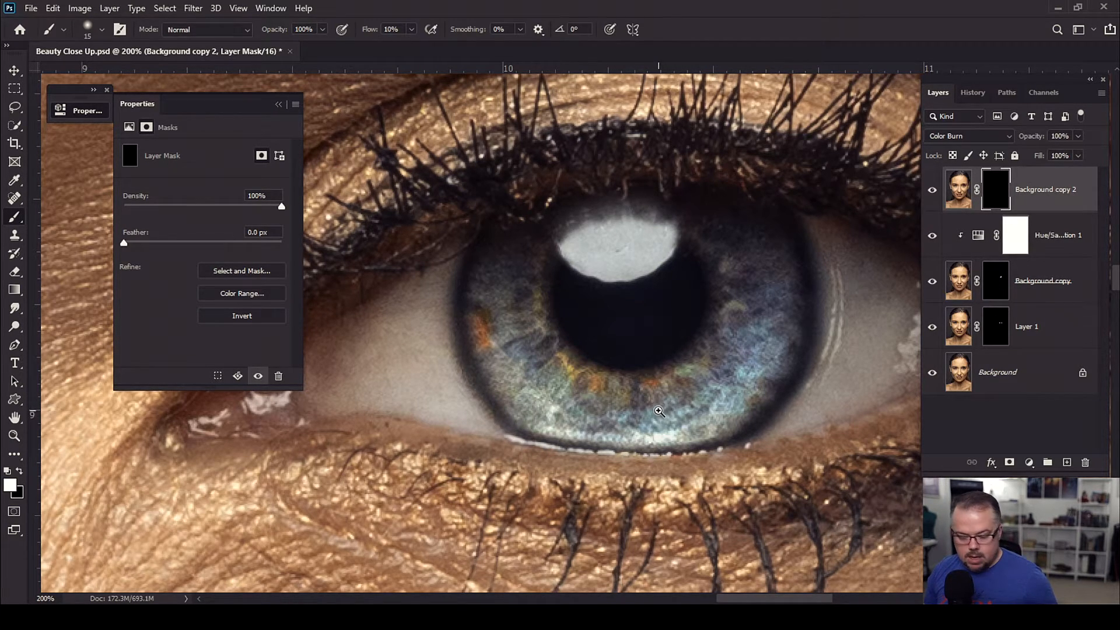
- Deepen the dark areas between the lower iris and the pupil edge by painting the Color Burn mask with a 9 px white brush at 4% flow
{"action": "left_click", "coordinate": [659, 411]}
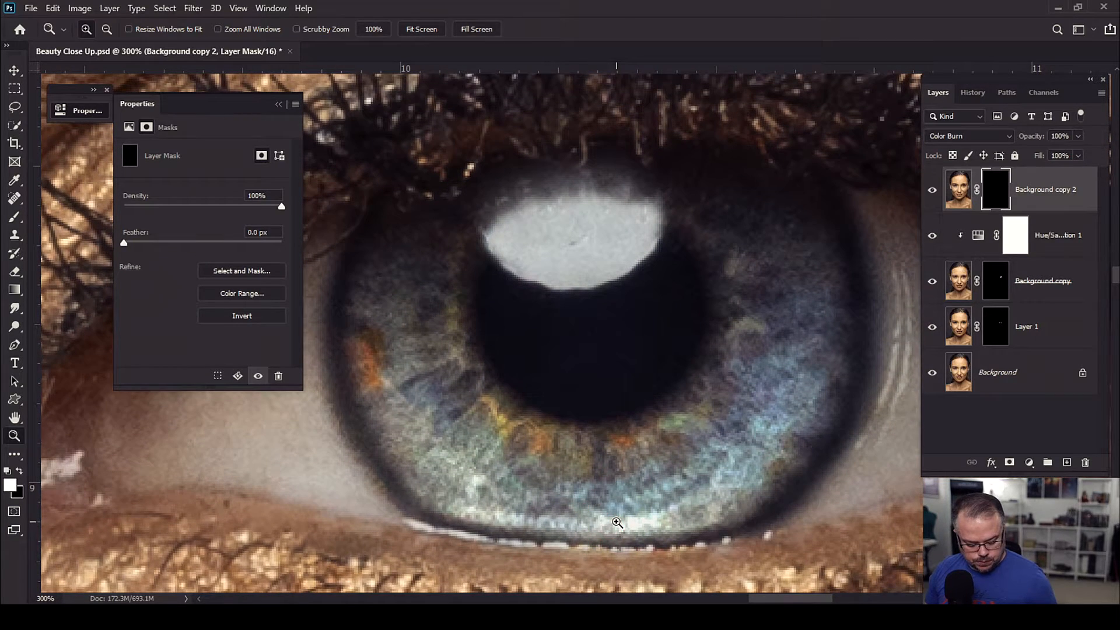
{"action": "key", "text": "b"}
{"action": "key", "text": "bracketleft"}
{"action": "key", "text": "bracketleft"}
{"action": "key", "text": "bracketleft"}
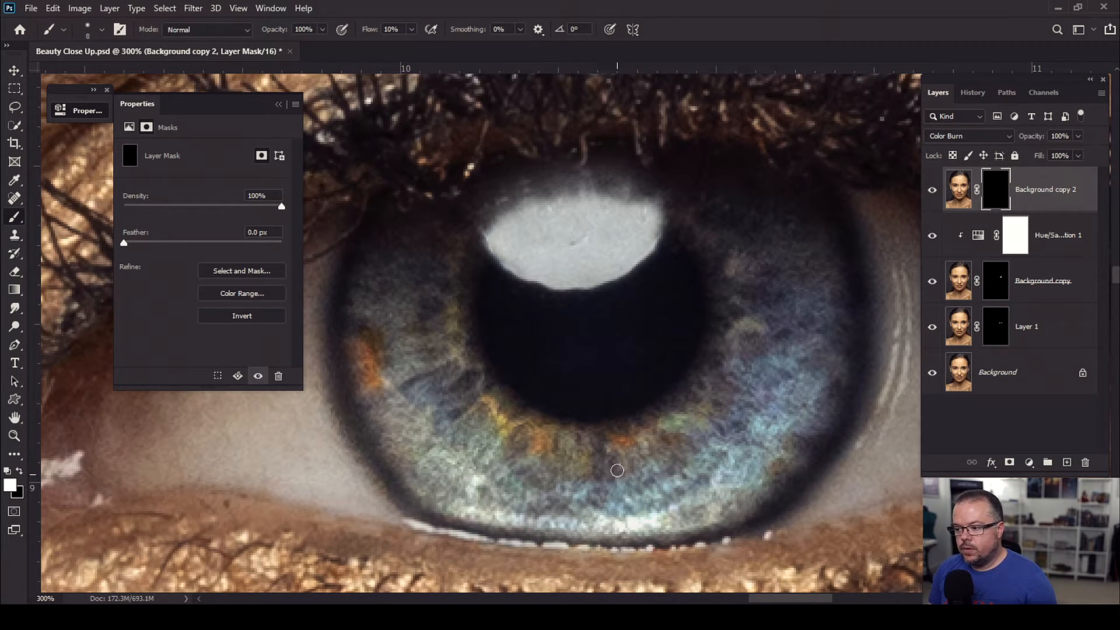
{"action": "key", "text": "bracketright"}
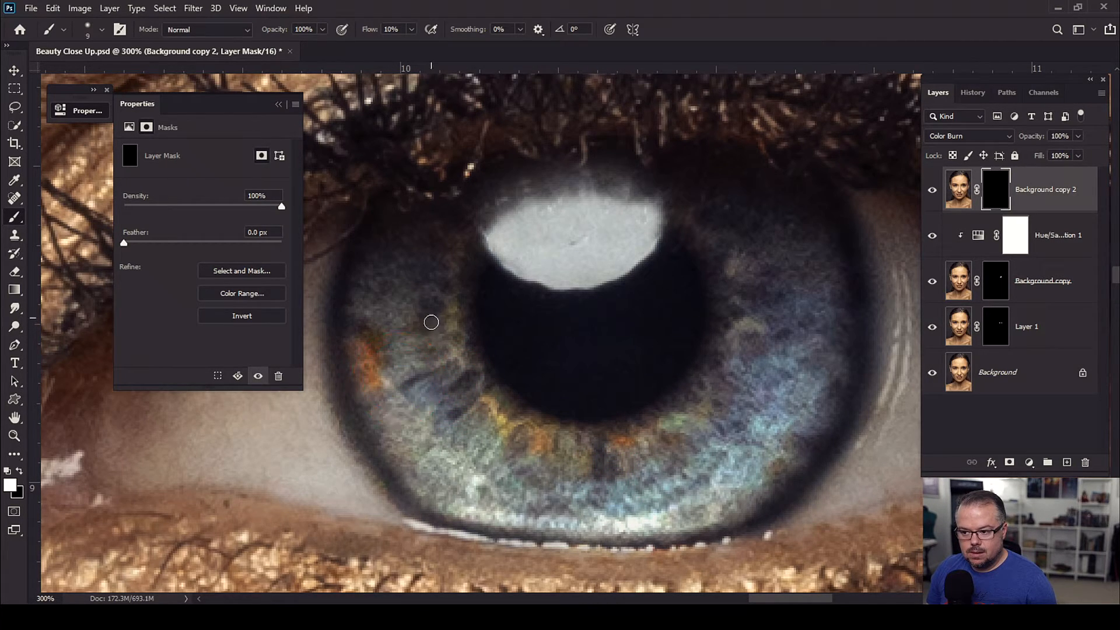
{"action": "left_click_drag", "start_coordinate": [515, 456], "coordinate": [487, 483]}
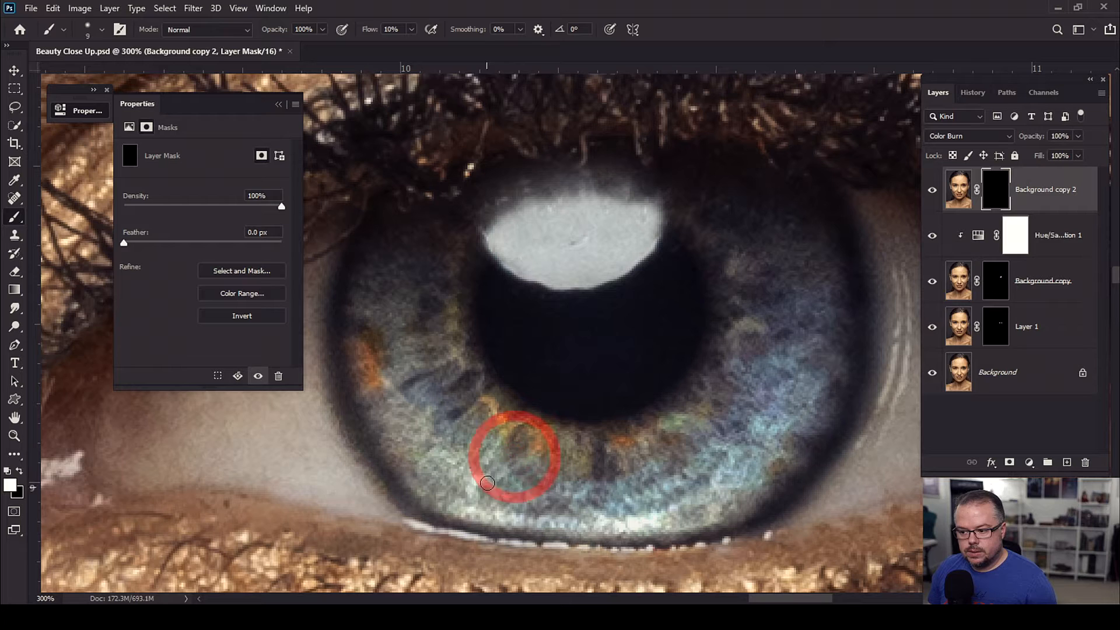
{"action": "key", "text": "bracketleft"}
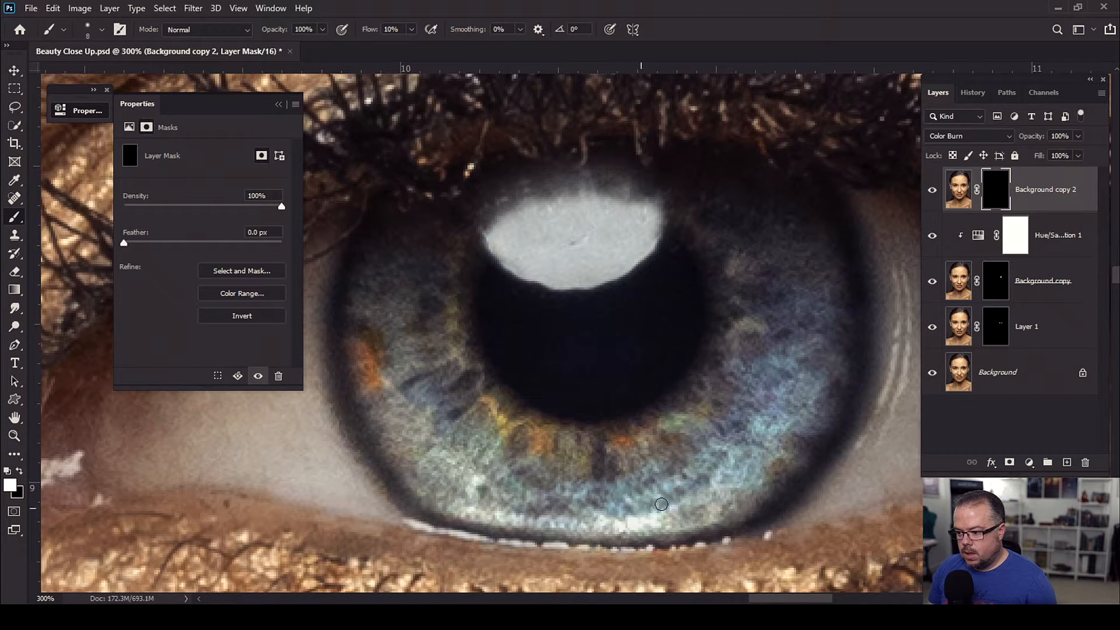
{"action": "key", "text": "bracketright"}
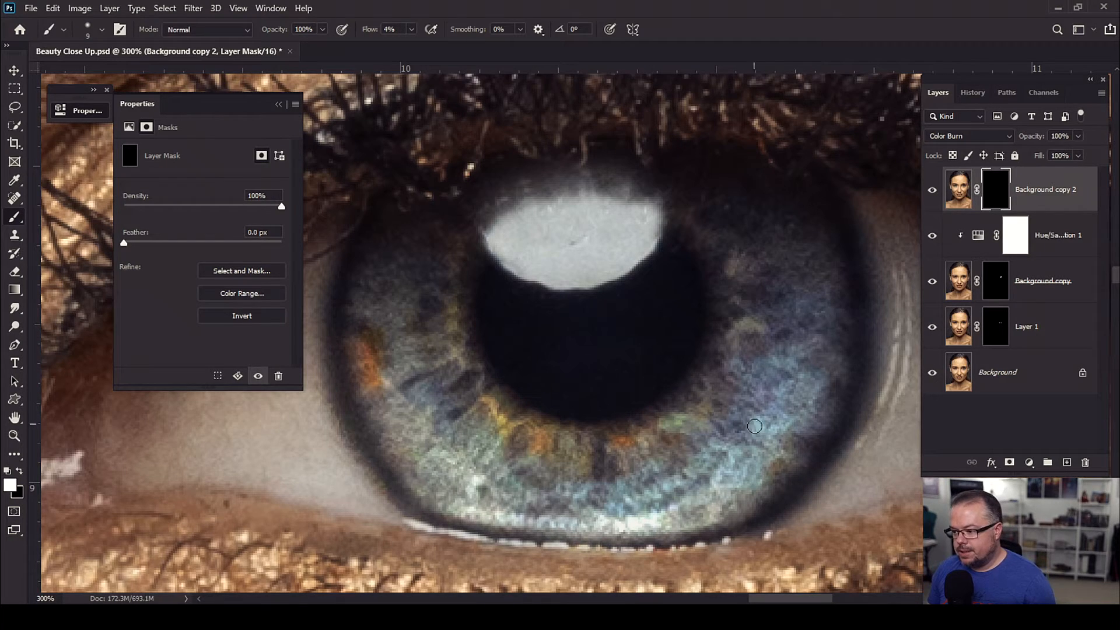
{"action": "mouse_move", "coordinate": [784, 414]}
{"action": "left_mouse_down"}
{"action": "mouse_move", "coordinate": [792, 408]}
{"action": "mouse_move", "coordinate": [776, 390]}
{"action": "mouse_move", "coordinate": [805, 332]}
{"action": "mouse_move", "coordinate": [772, 278]}
{"action": "mouse_move", "coordinate": [674, 397]}
{"action": "mouse_move", "coordinate": [607, 422]}
{"action": "left_mouse_up"}
- Darken small spots along the iris's lower edge by dabbing white on the Color Burn mask with a 7 px brush
{"action": "key", "text": "bracketright"}
{"action": "key", "text": "bracketright"}
{"action": "key", "text": "bracketright"}
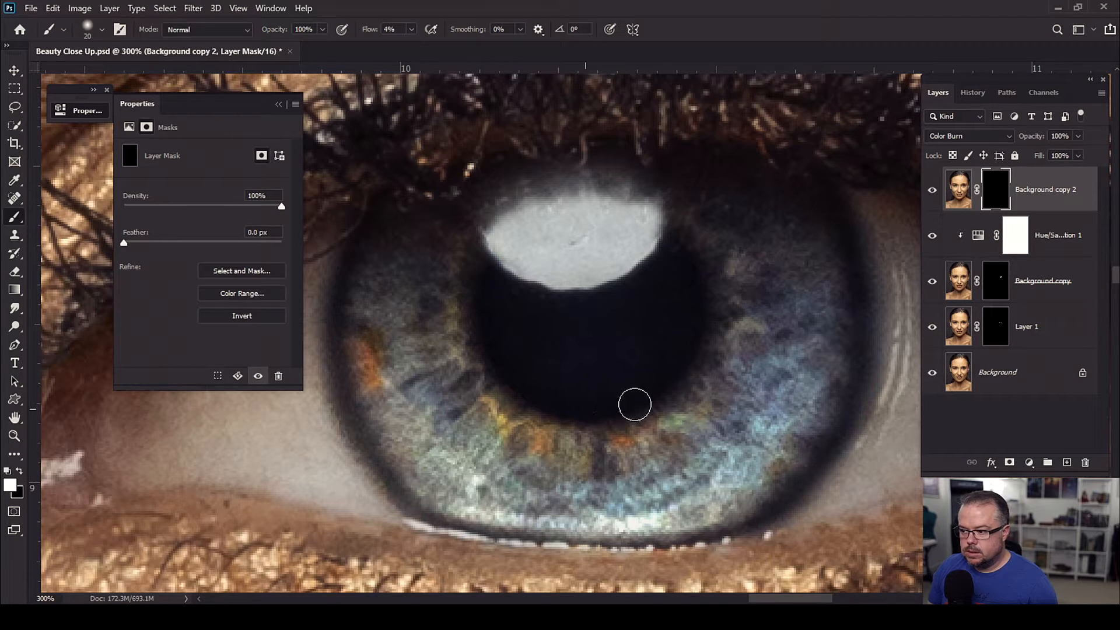
{"action": "key", "text": "bracketleft"}
{"action": "key", "text": "bracketleft"}
{"action": "key", "text": "bracketleft"}
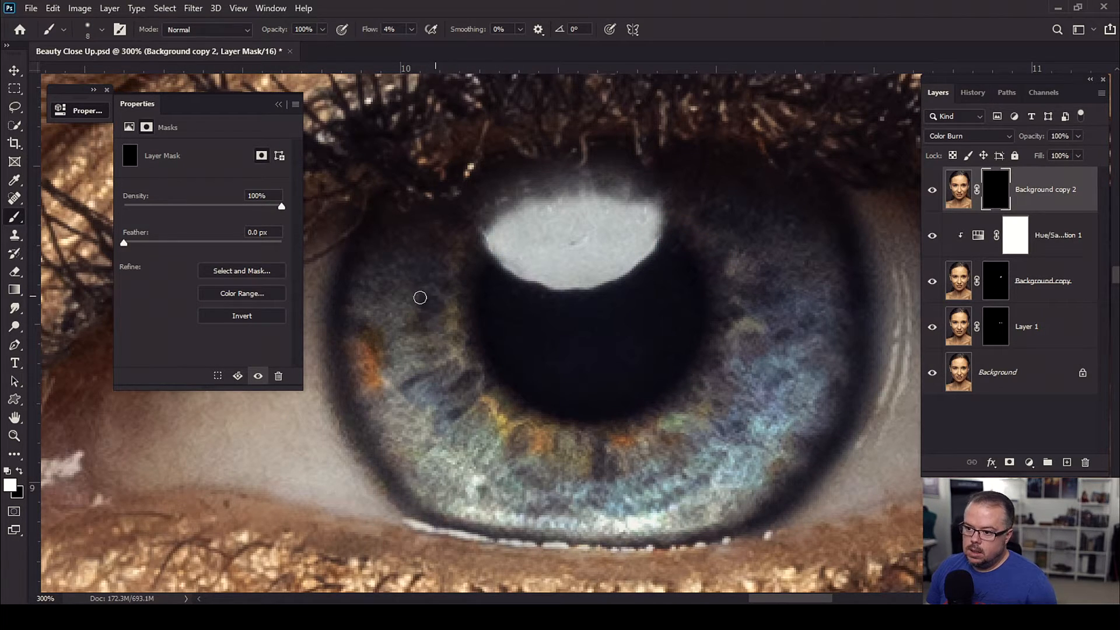
{"action": "key", "text": "bracketleft"}
{"action": "key", "text": "bracketleft"}
{"action": "key", "text": "bracketleft"}
{"action": "left_click", "coordinate": [415, 483]}
{"action": "left_click", "coordinate": [460, 485]}
{"action": "left_click", "coordinate": [524, 517]}
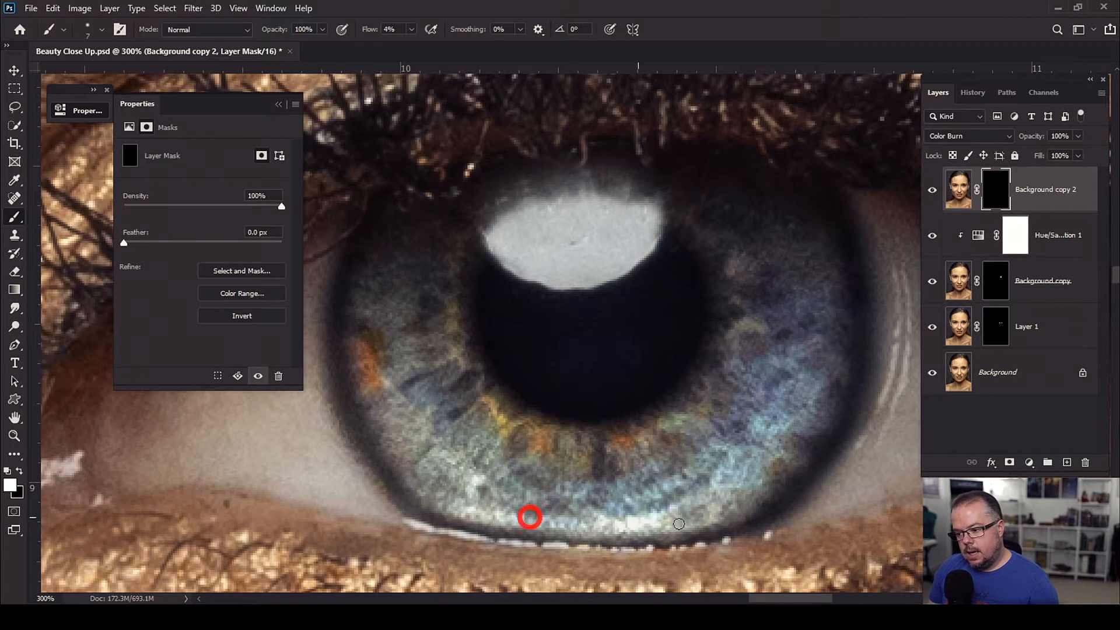
- Dab white on the Color Burn mask over the outer part of the iris with a 9 px brush and check the whole eye
{"action": "key", "text": "bracketright"}
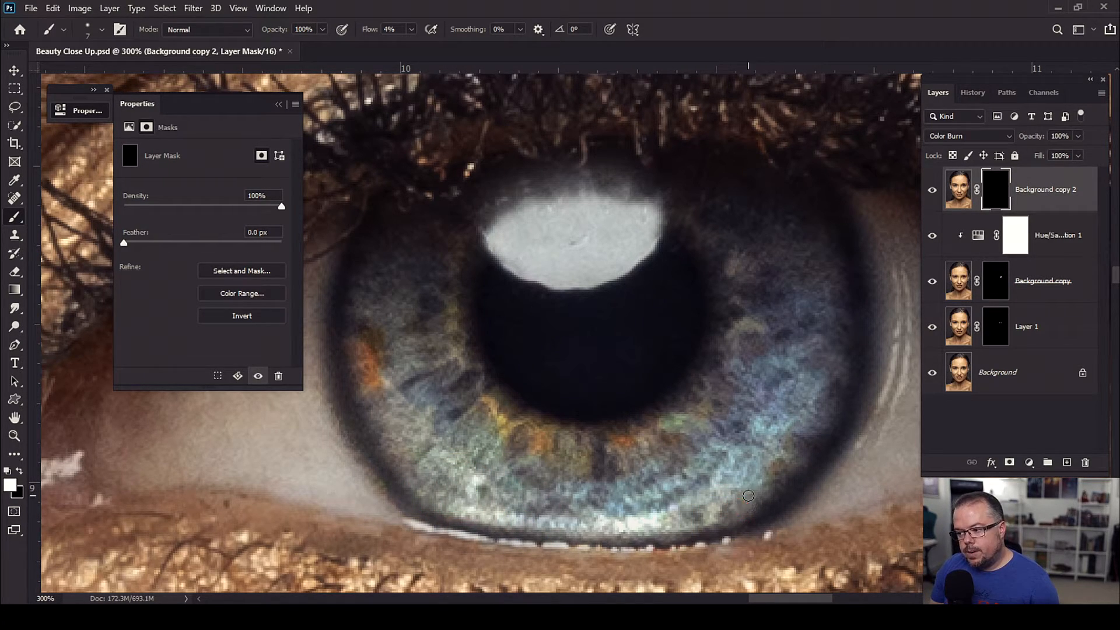
{"action": "key", "text": "bracketright"}
{"action": "key", "text": "bracketright"}
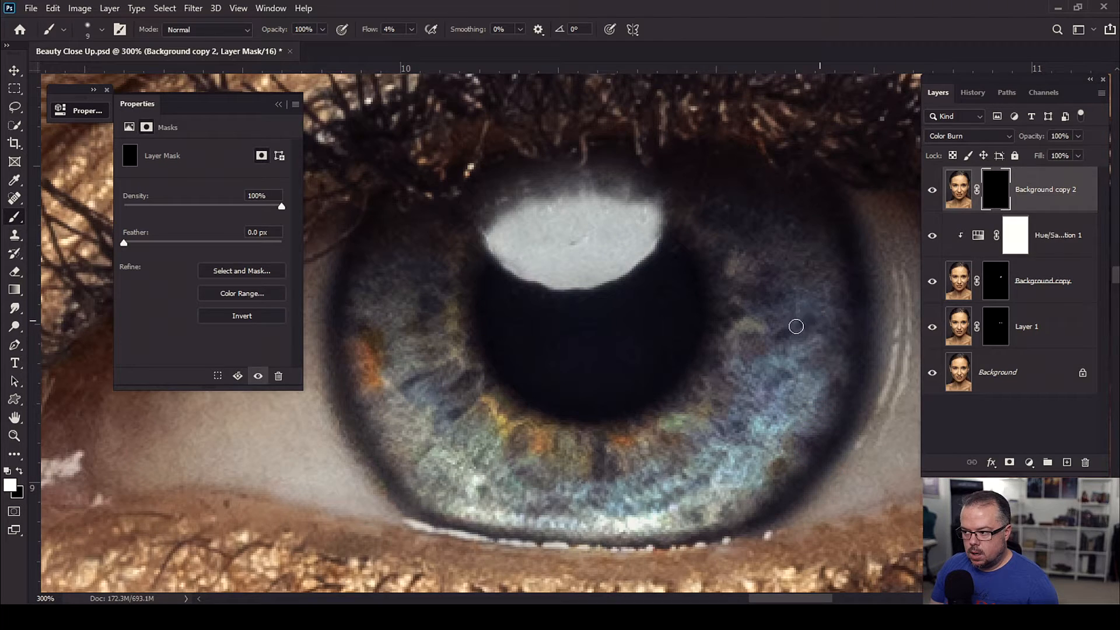
{"action": "left_click", "coordinate": [746, 417]}
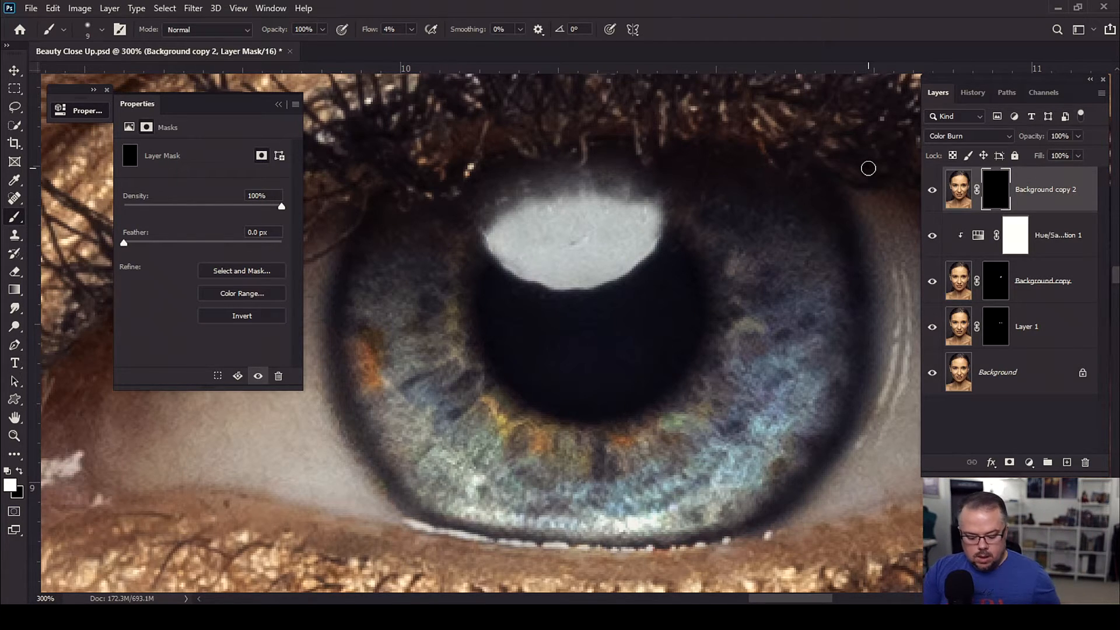
{"action": "key", "text": "ctrl+minus"}
{"action": "key", "text": "ctrl+minus"}
{"action": "key", "text": "ctrl+minus"}
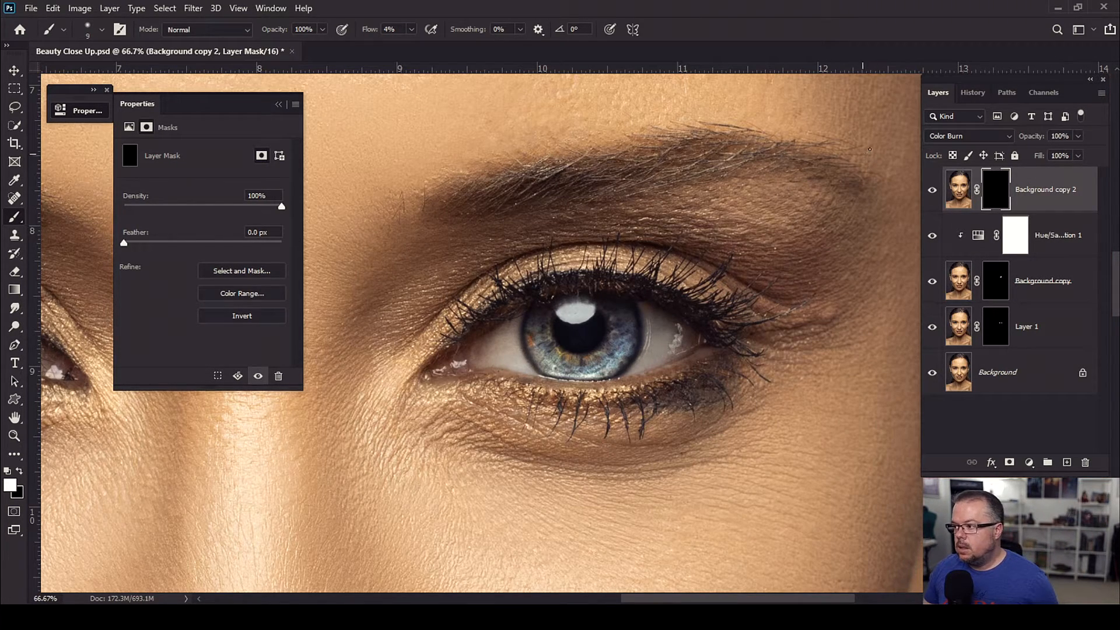
- Compare the eye with the Color Burn layer hidden and shown, both up close and with the whole face in view
{"action": "left_click", "coordinate": [932, 190]}
{"action": "left_click", "coordinate": [932, 190]}
{"action": "left_click", "coordinate": [932, 190]}
{"action": "left_click", "coordinate": [932, 190]}
{"action": "left_click", "coordinate": [932, 190]}
{"action": "left_click", "coordinate": [932, 191]}
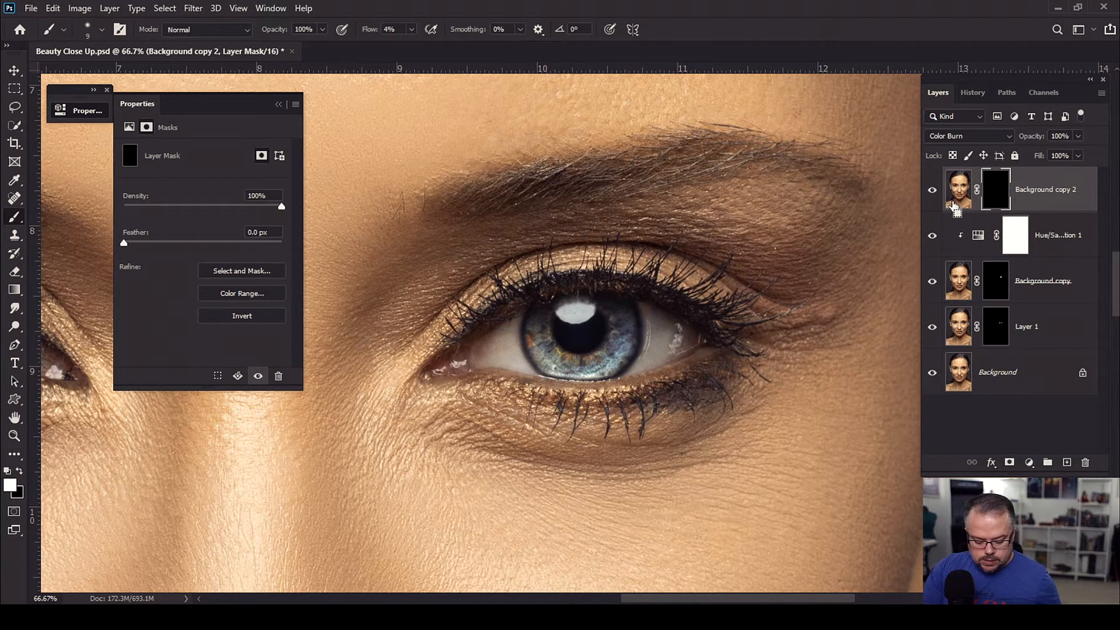
{"action": "key", "text": "ctrl+minus"}
{"action": "key", "text": "ctrl+minus"}
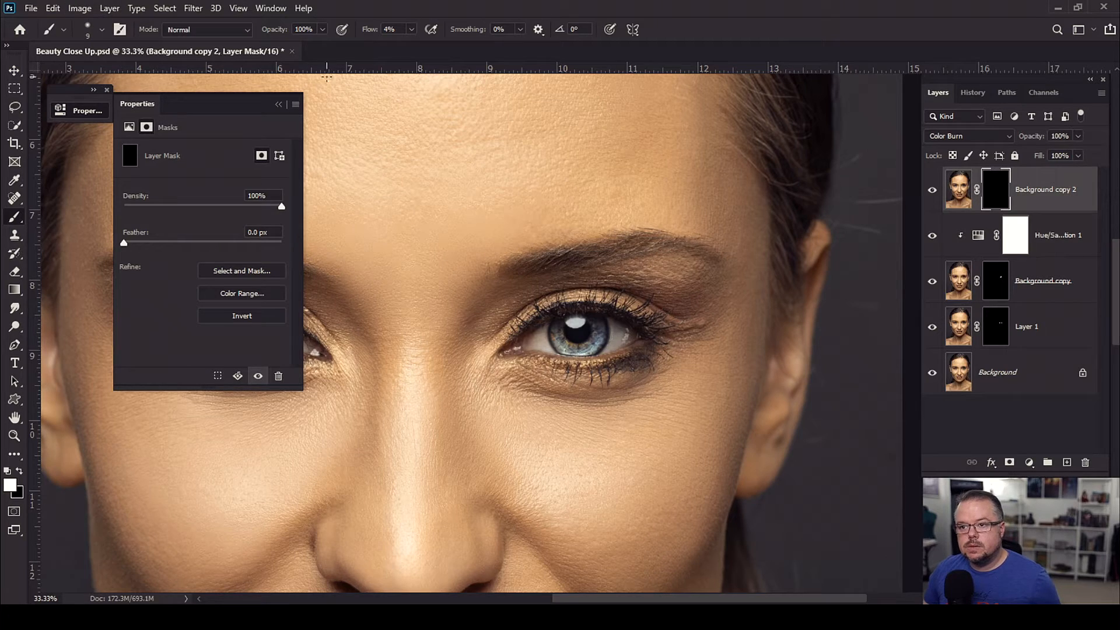
{"action": "left_click", "coordinate": [279, 104]}
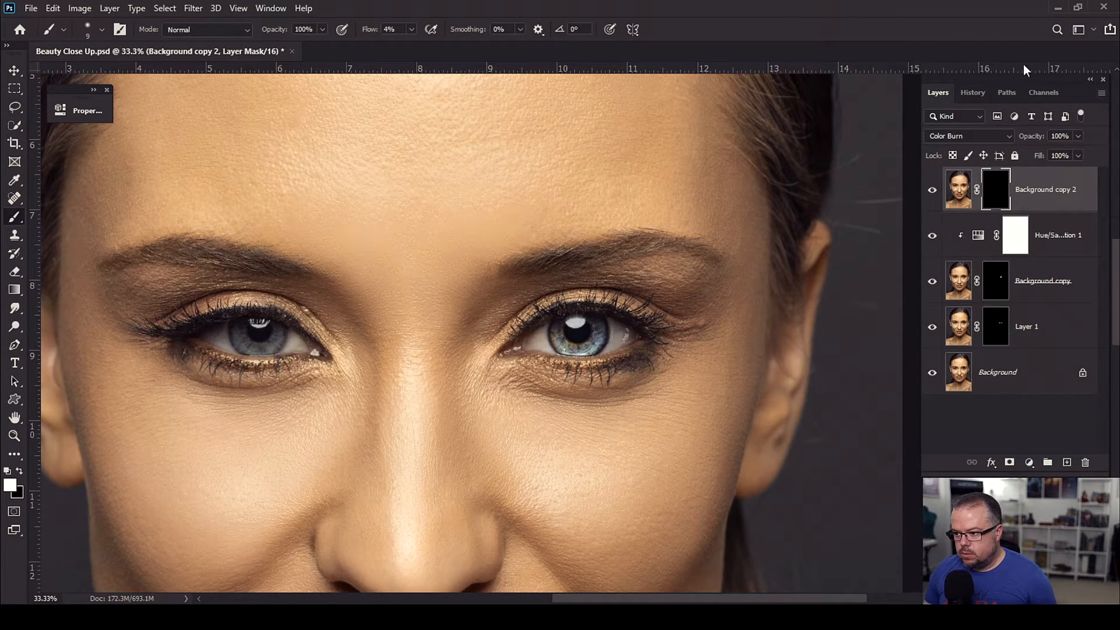
- Try lowering the Color Dodge layer's opacity to 41%, and return it to 100%
{"action": "left_click", "coordinate": [1067, 338]}
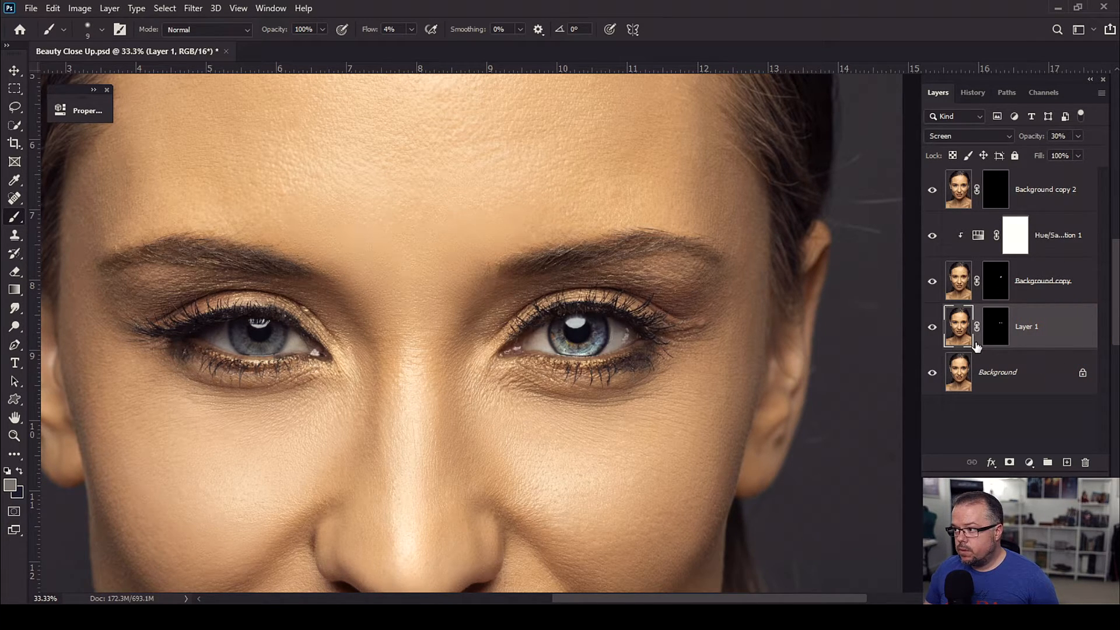
{"action": "left_click", "coordinate": [1078, 136]}
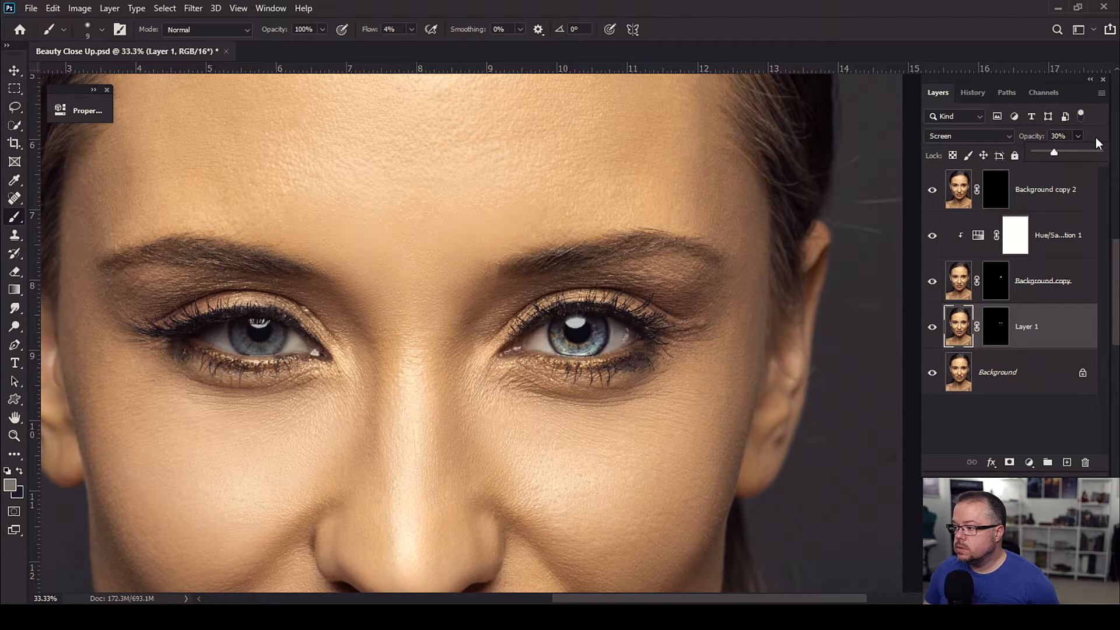
{"action": "left_click", "coordinate": [1075, 286]}
{"action": "left_click", "coordinate": [1078, 136]}
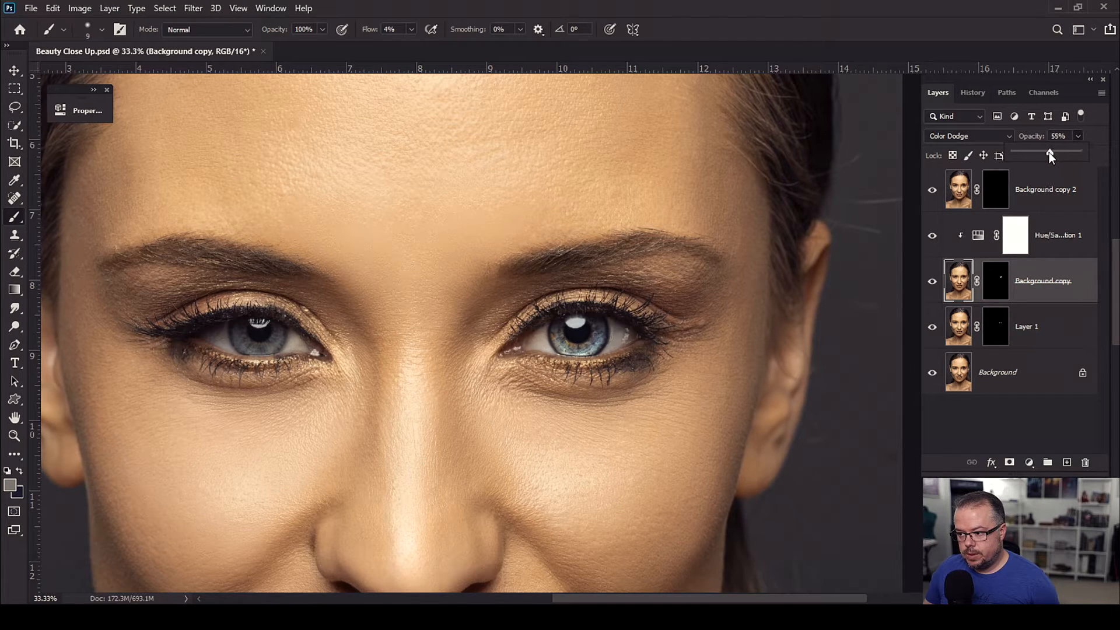
{"action": "left_click_drag", "start_coordinate": [1076, 150], "coordinate": [1041, 158]}
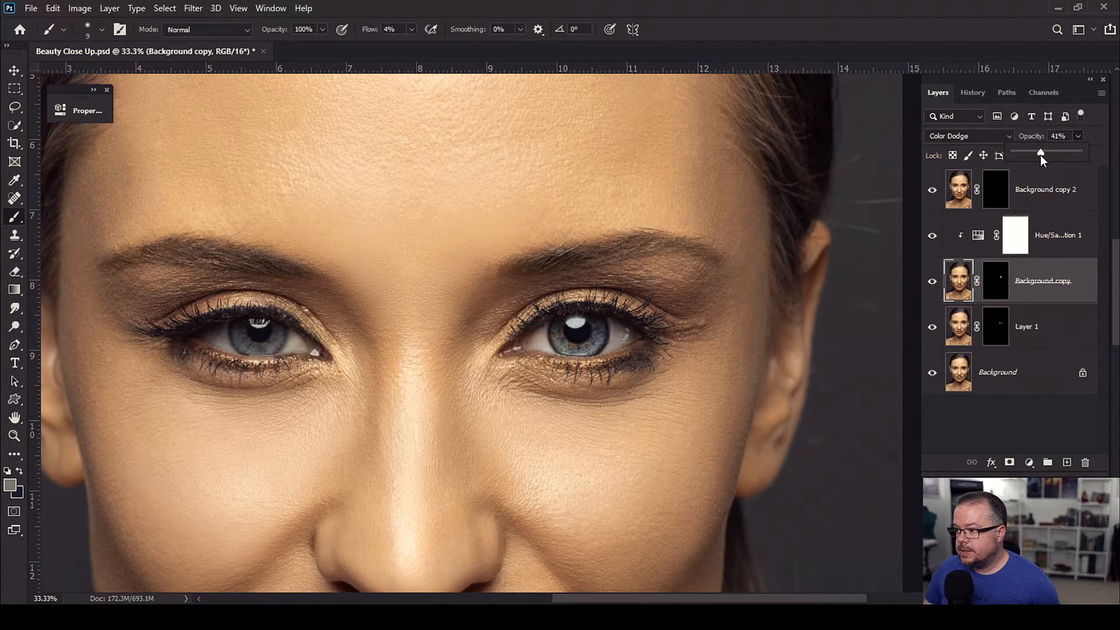
{"action": "left_click_drag", "start_coordinate": [1071, 147], "coordinate": [1091, 145]}
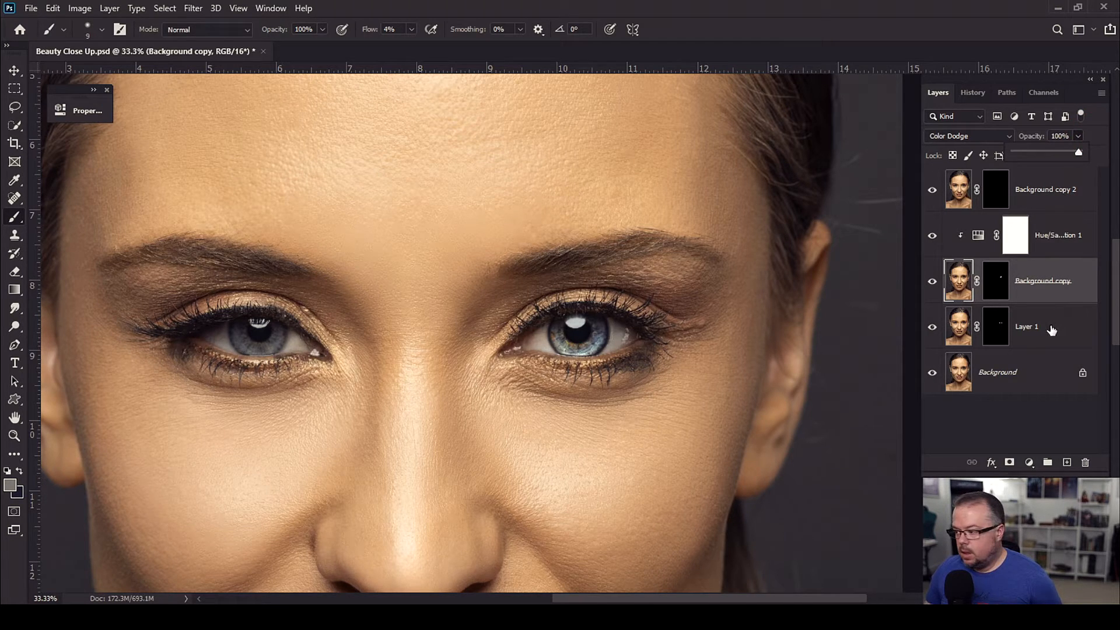
- Open the Color Dodge layer's blending options and split the Underlying Layer's black Blend If slider to 0 / 136
{"action": "double_click", "coordinate": [1084, 289]}
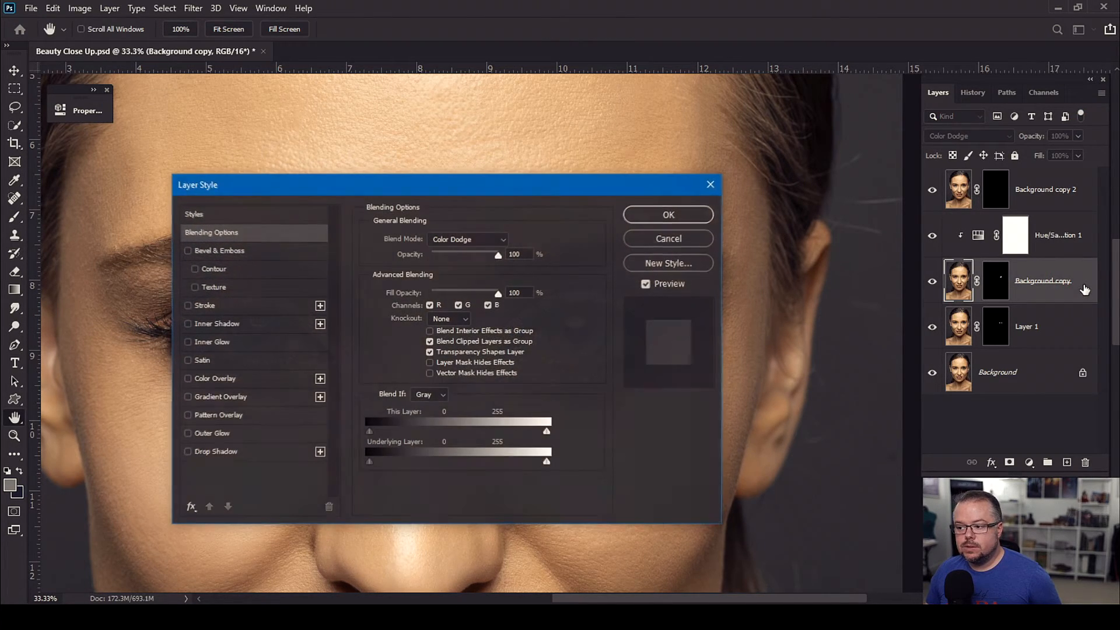
{"action": "left_click_drag", "start_coordinate": [488, 187], "coordinate": [295, 75]}
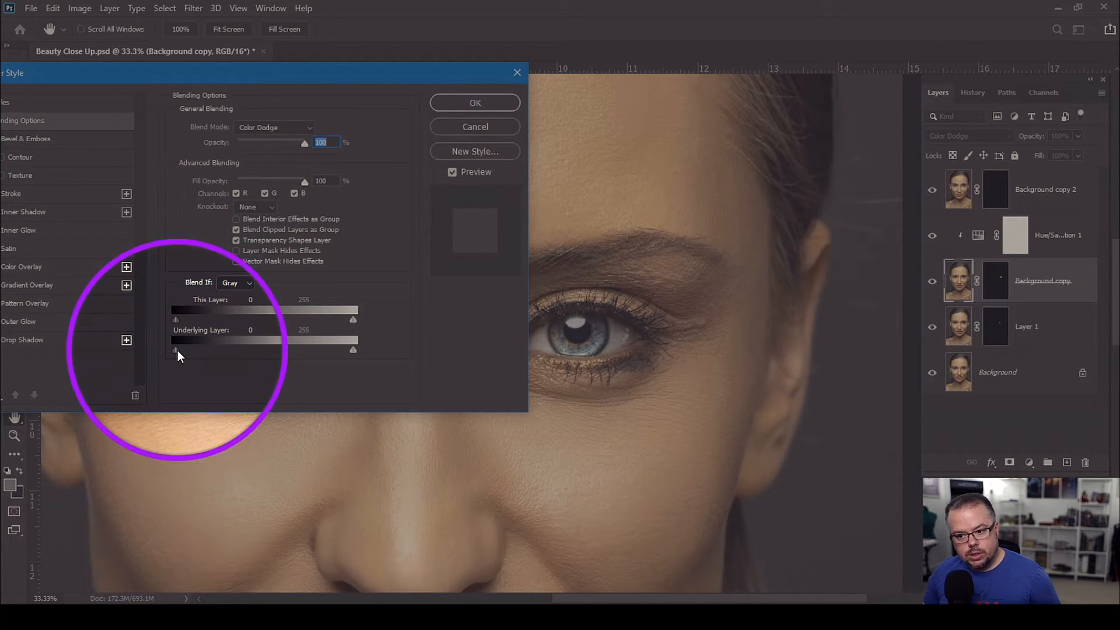
{"action": "left_click_drag", "start_coordinate": [179, 348], "coordinate": [270, 350]}
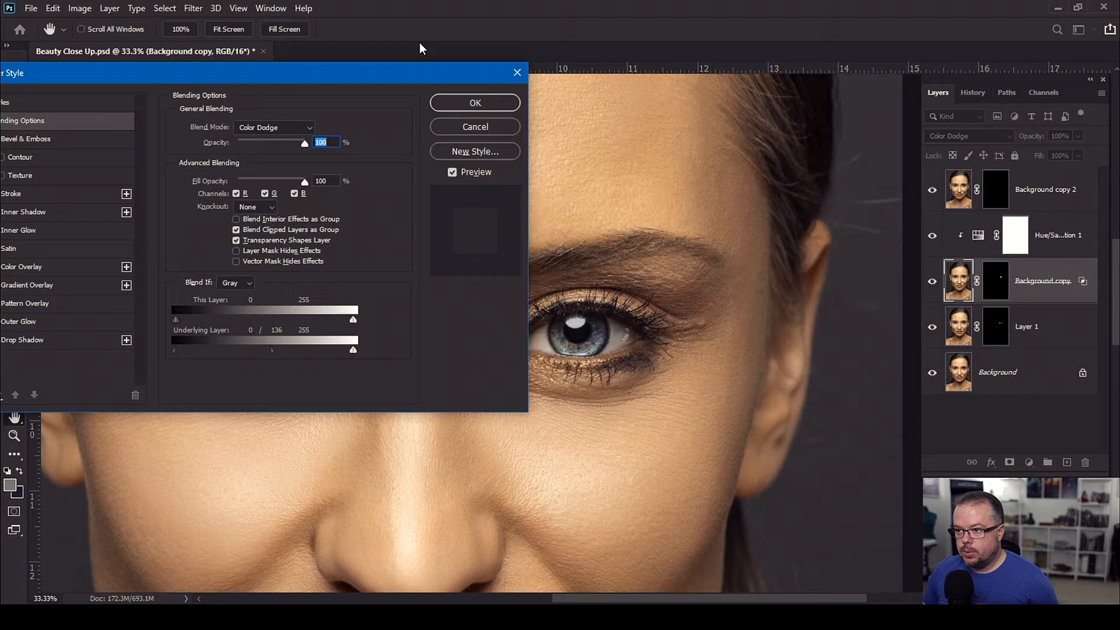
{"action": "left_click_drag", "start_coordinate": [407, 68], "coordinate": [305, 79]}
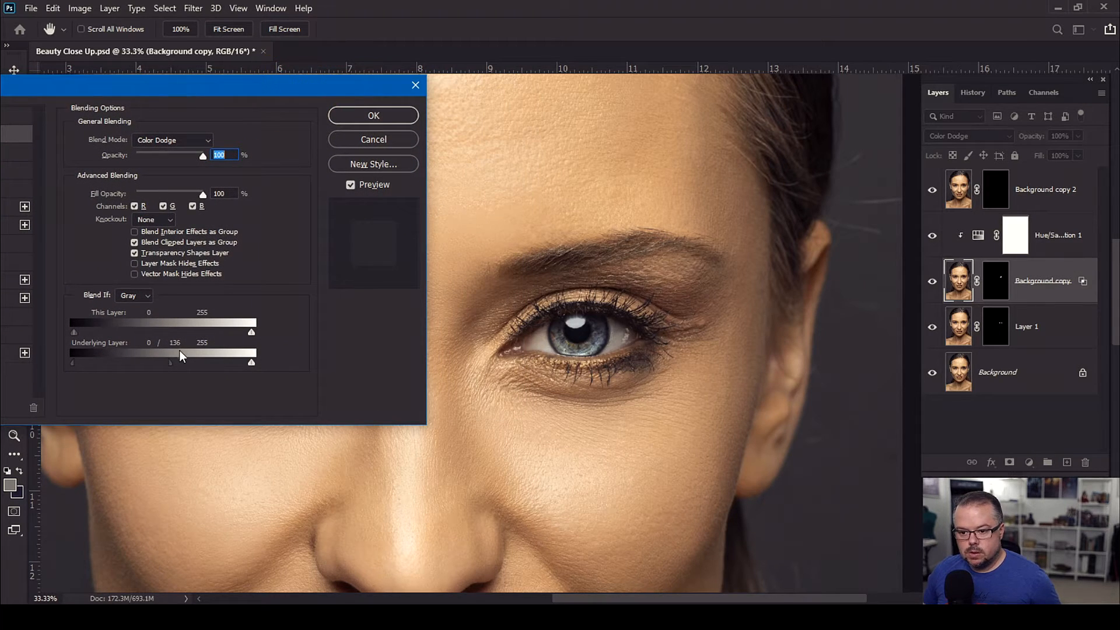
- Try resetting the Underlying Layer's Blend If range and splitting This Layer's black slider to 0 / 123, and restore it to 0
{"action": "key", "text": "ctrl+plus"}
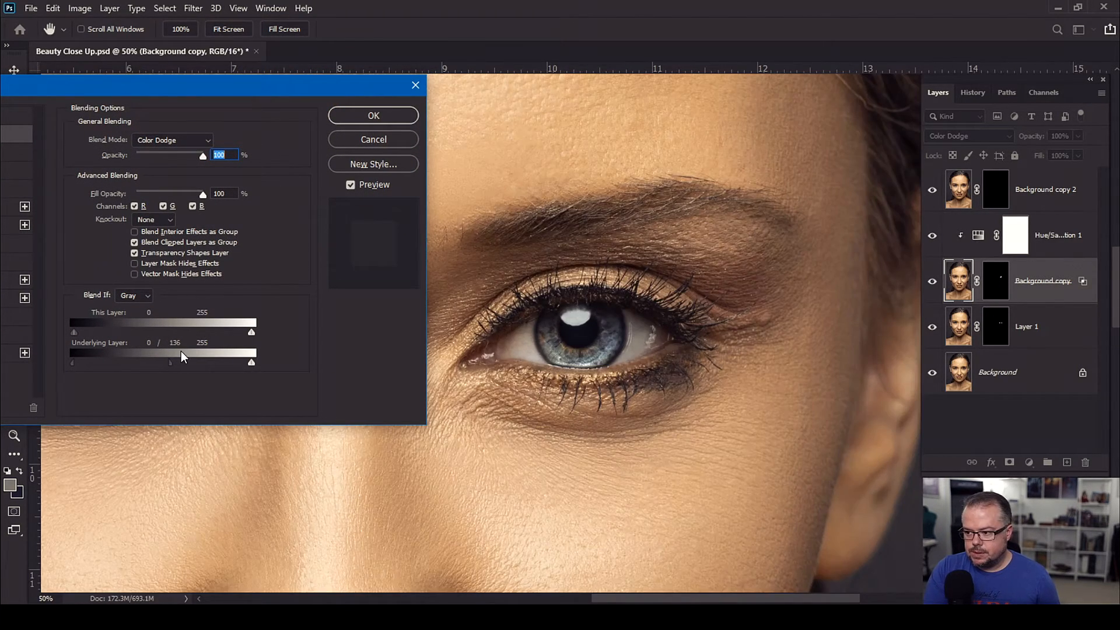
{"action": "key", "text": "ctrl+plus"}
{"action": "left_click_drag", "start_coordinate": [173, 364], "coordinate": [12, 347]}
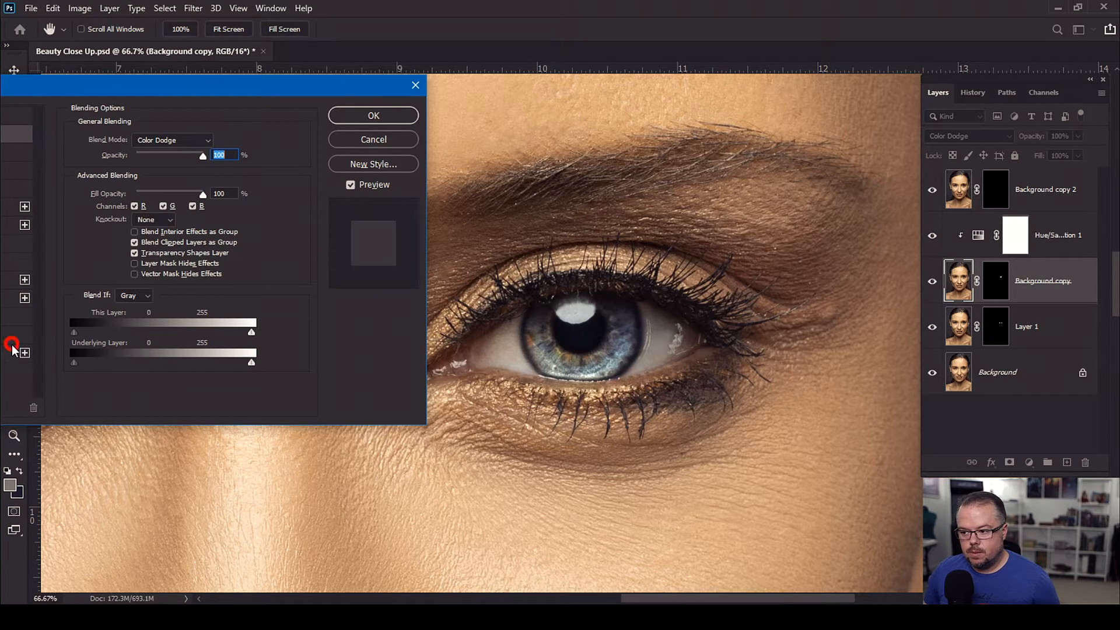
{"action": "key", "text": "ctrl+plus"}
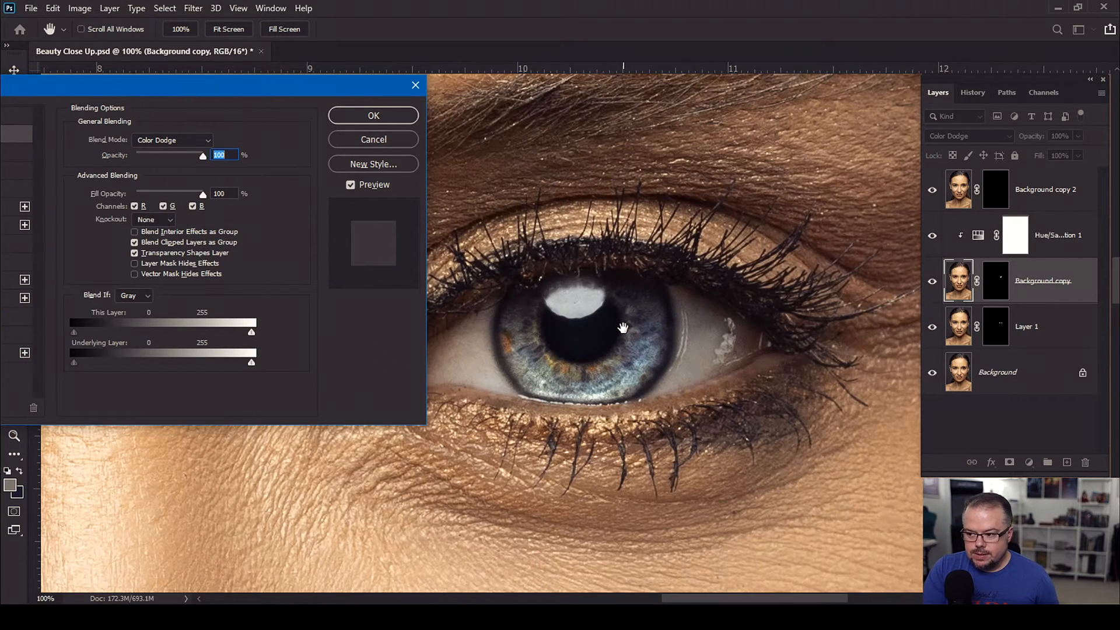
{"action": "left_click_drag", "start_coordinate": [73, 362], "coordinate": [2, 362]}
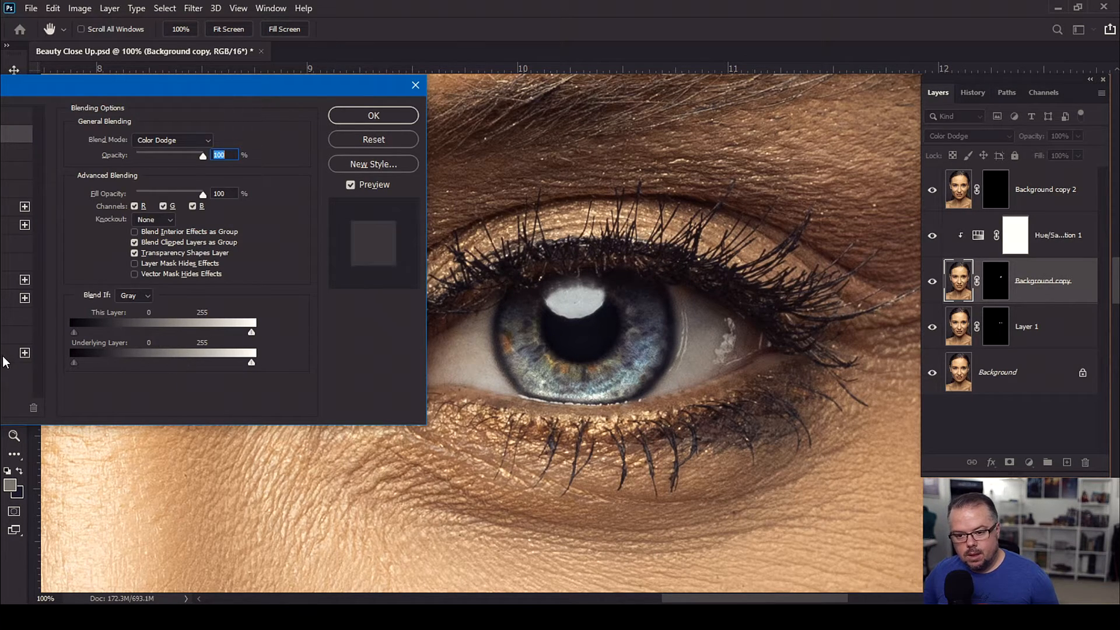
{"action": "left_click_drag", "start_coordinate": [75, 334], "coordinate": [167, 330]}
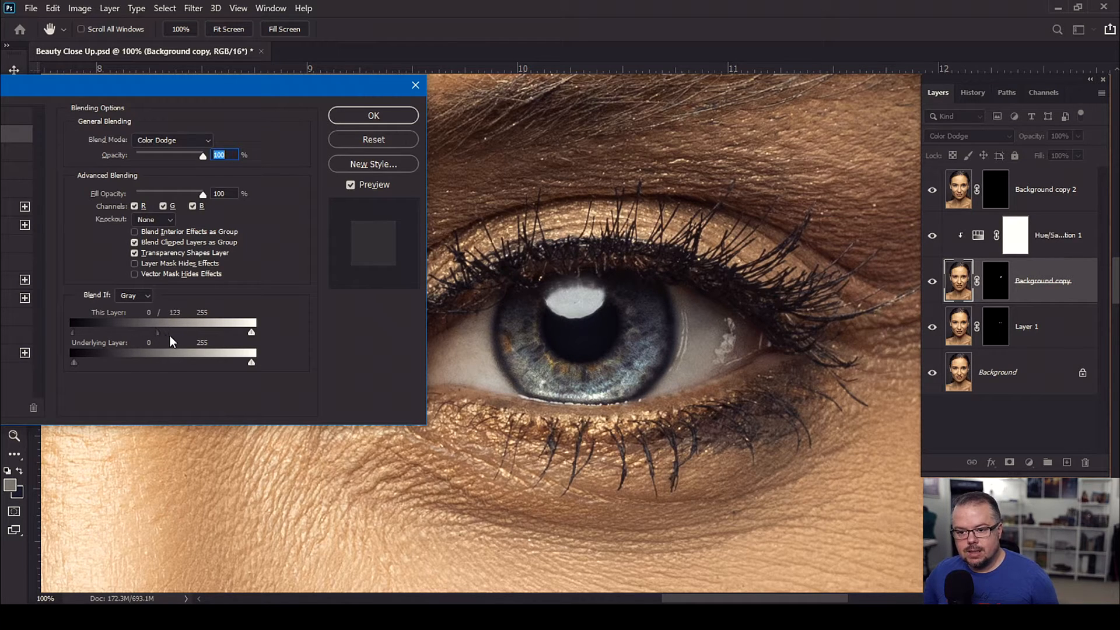
{"action": "left_click_drag", "start_coordinate": [170, 337], "coordinate": [38, 325]}
- Split the Underlying Layer's black Blend If slider to 0 / 137 and apply the Color Dodge layer's blending options
{"action": "left_click", "coordinate": [93, 364]}
{"action": "left_click_drag", "start_coordinate": [83, 367], "coordinate": [171, 369]}
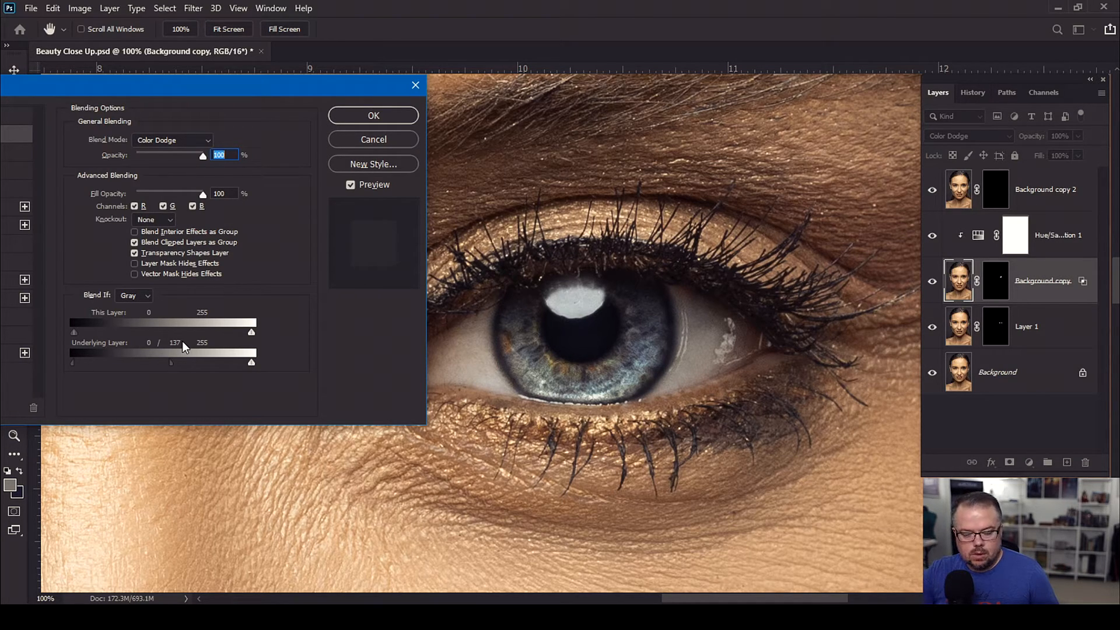
{"action": "left_click", "coordinate": [373, 116]}
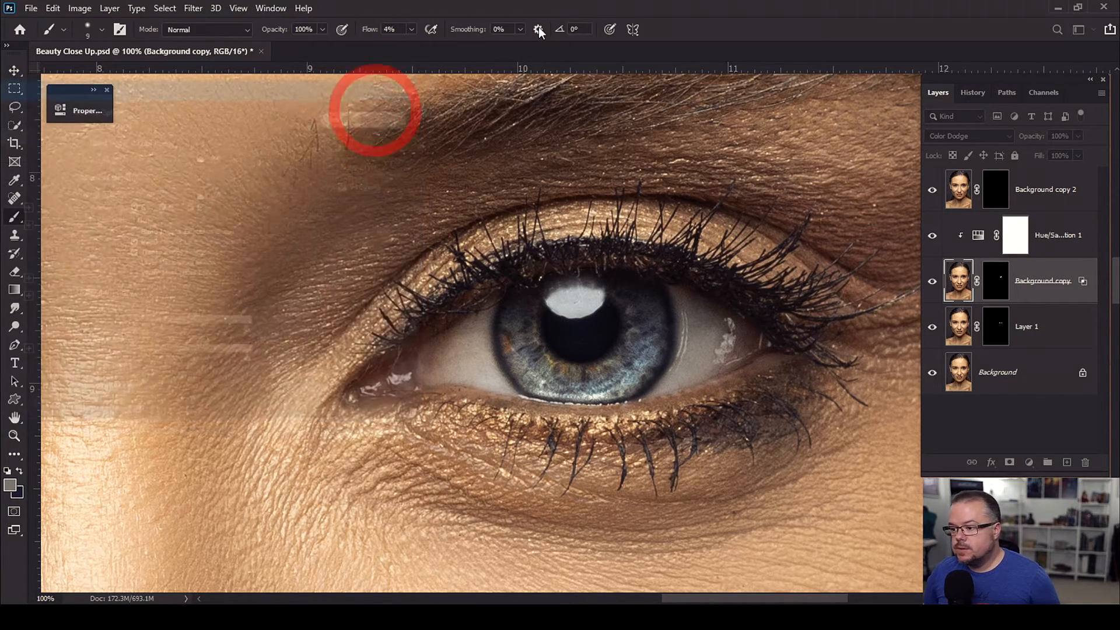
- Merge all visible layers into the Background and duplicate the merged layer
{"action": "key", "text": "ctrl+0"}
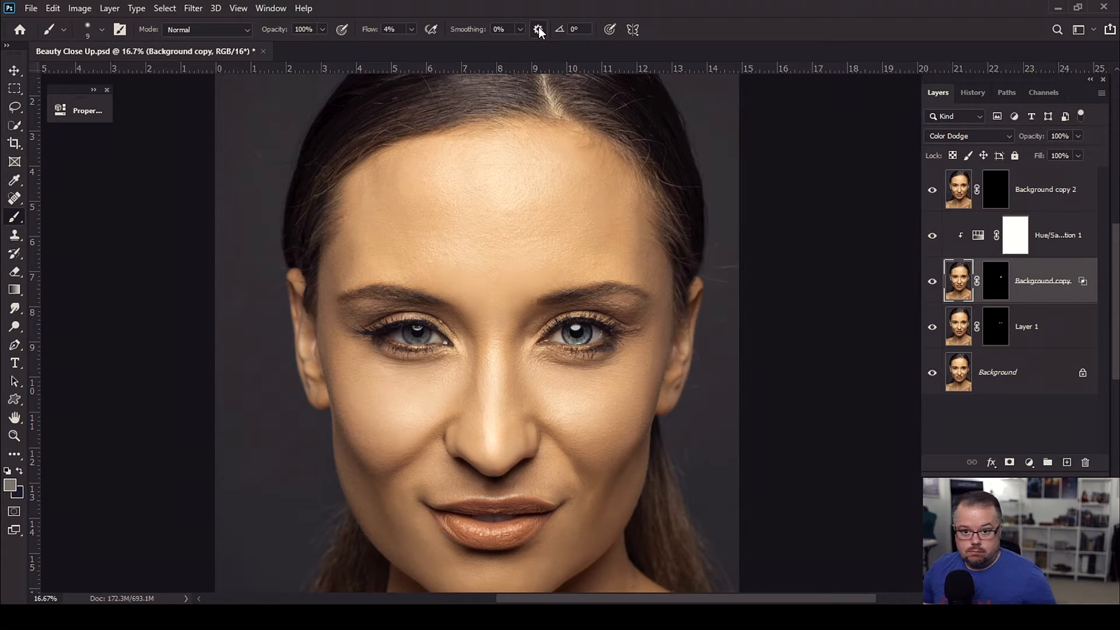
{"action": "key", "text": "ctrl+shift+e"}
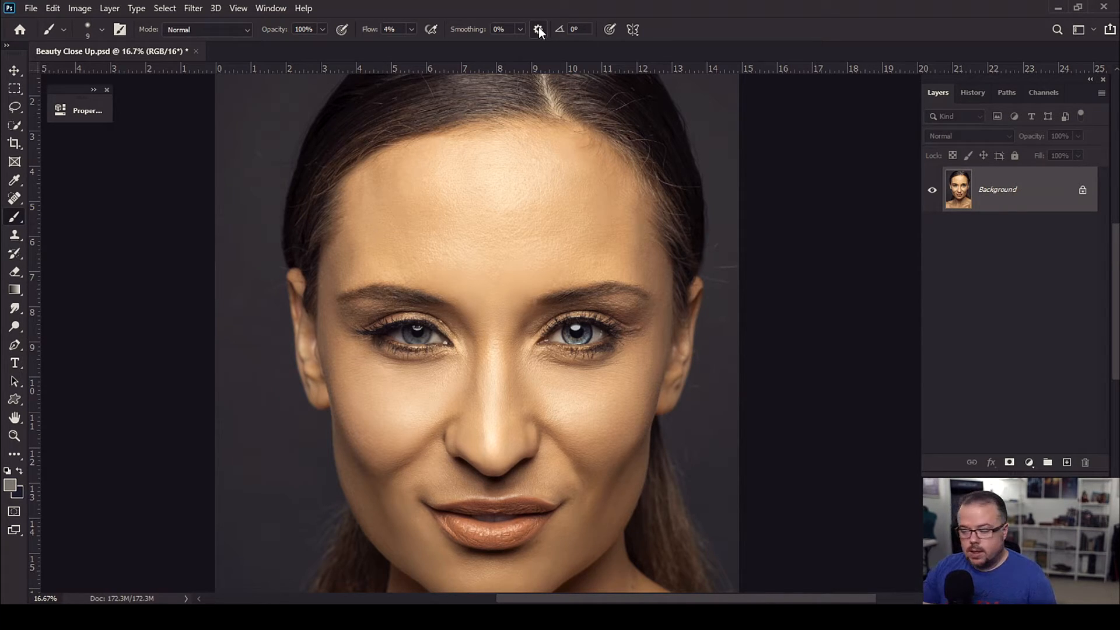
{"action": "key", "text": "ctrl+j"}
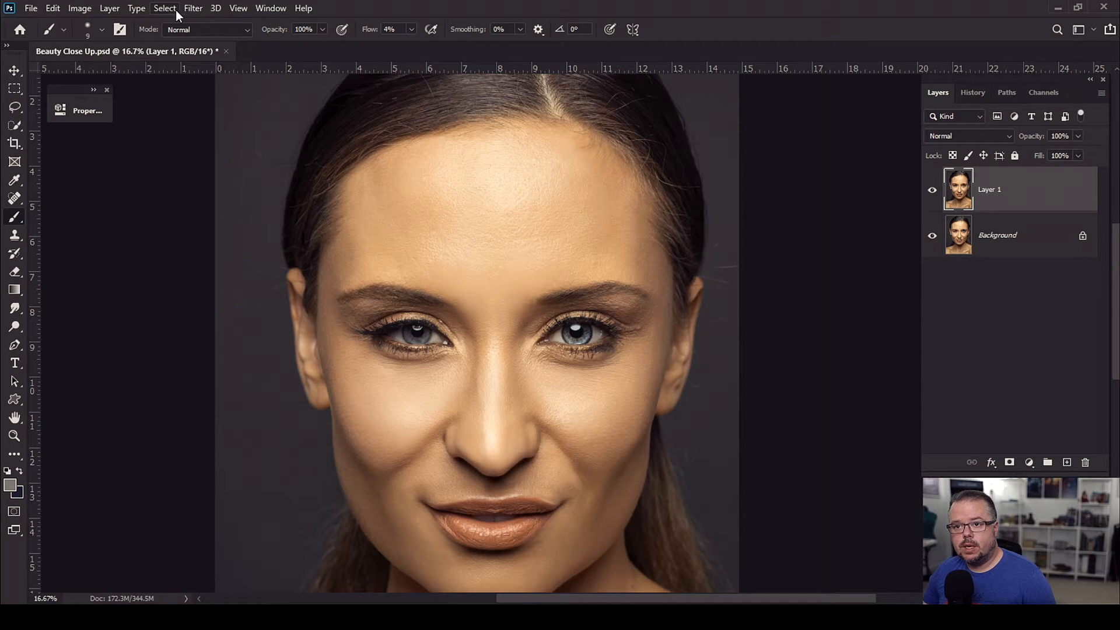
- Apply a High Pass filter with a 3.0 pixel radius to the duplicated layer
{"action": "left_click", "coordinate": [193, 8]}
{"action": "mouse_move", "coordinate": [216, 286]}
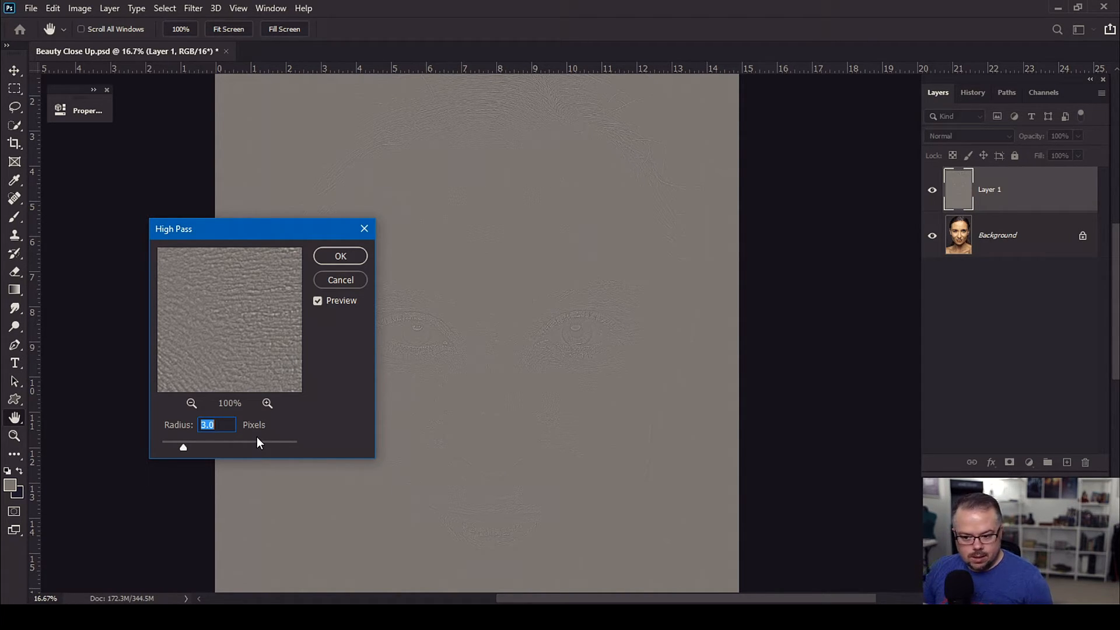
{"action": "left_click", "coordinate": [341, 257]}
{"action": "key", "text": "b"}
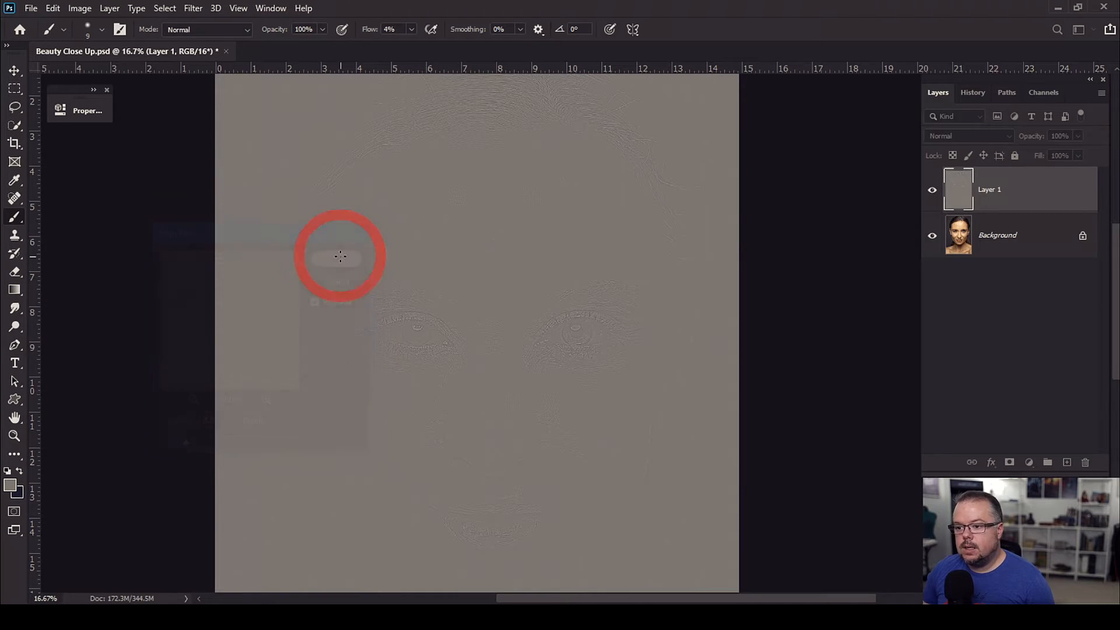
- Set the High Pass layer's blend mode to Overlay, previewing Linear Light for comparison on the eye
{"action": "key", "text": "z"}
{"action": "left_click", "coordinate": [572, 328]}
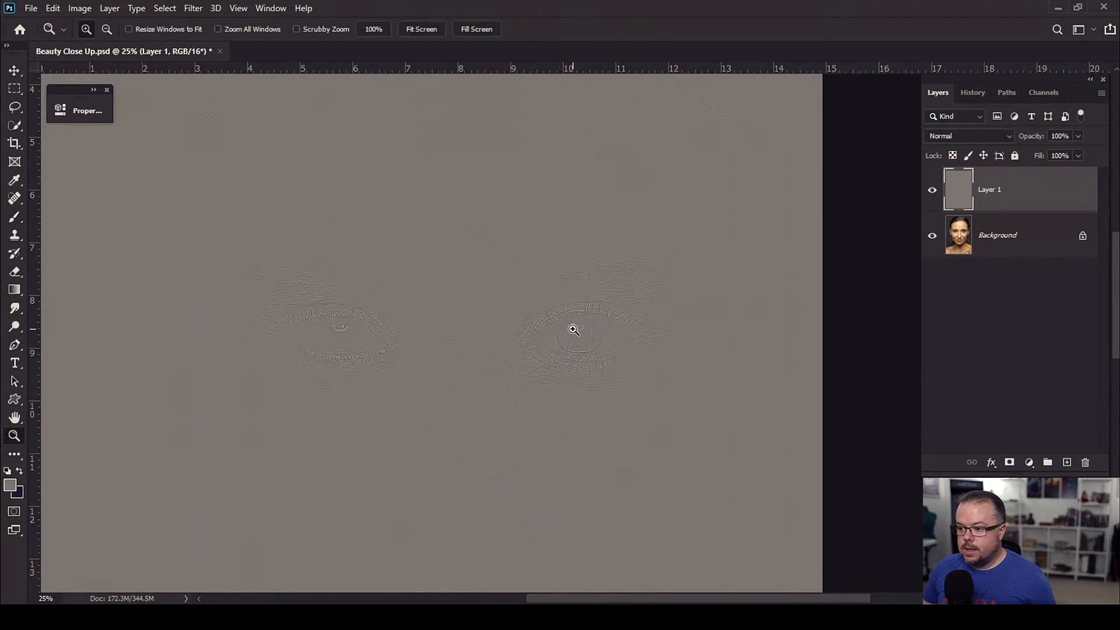
{"action": "left_click", "coordinate": [572, 327]}
{"action": "left_click", "coordinate": [572, 328]}
{"action": "left_click", "coordinate": [572, 328]}
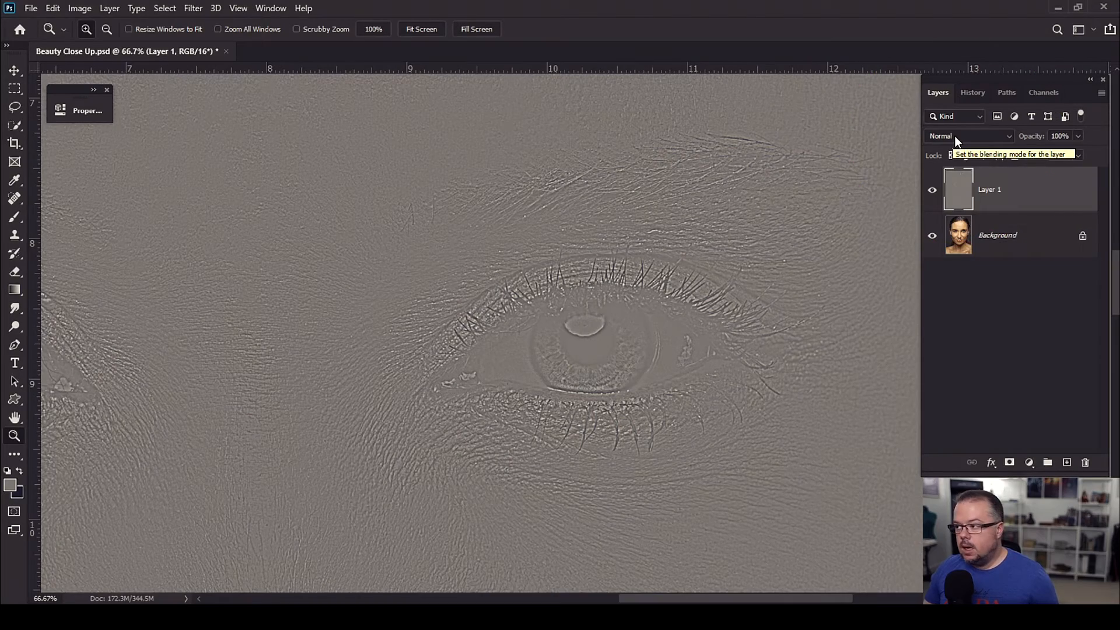
{"action": "left_click", "coordinate": [954, 135]}
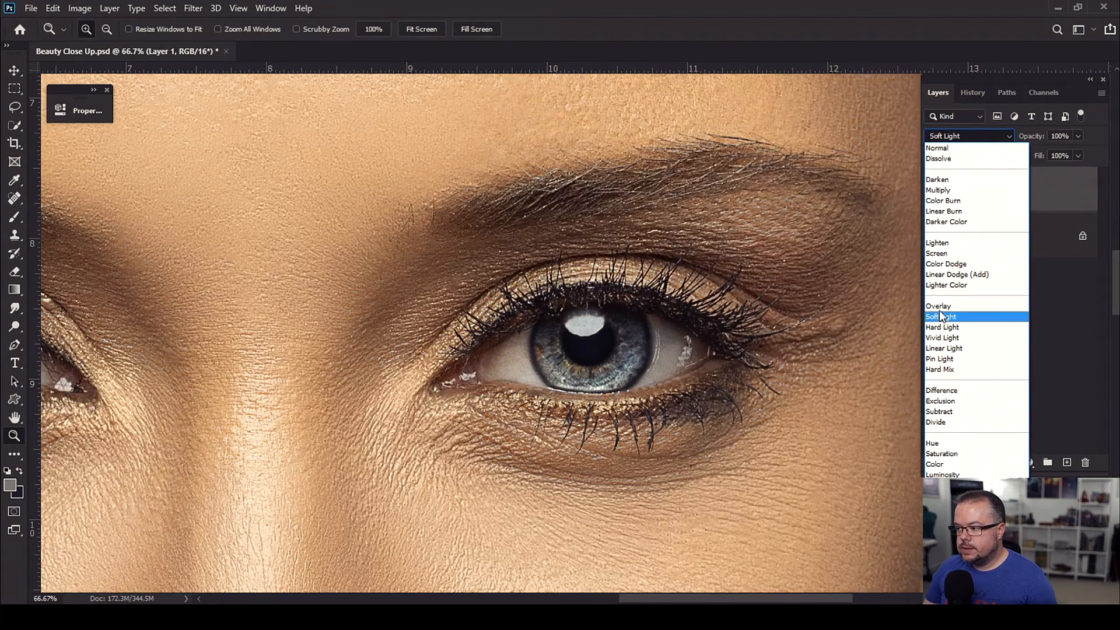
{"action": "left_click", "coordinate": [937, 305]}
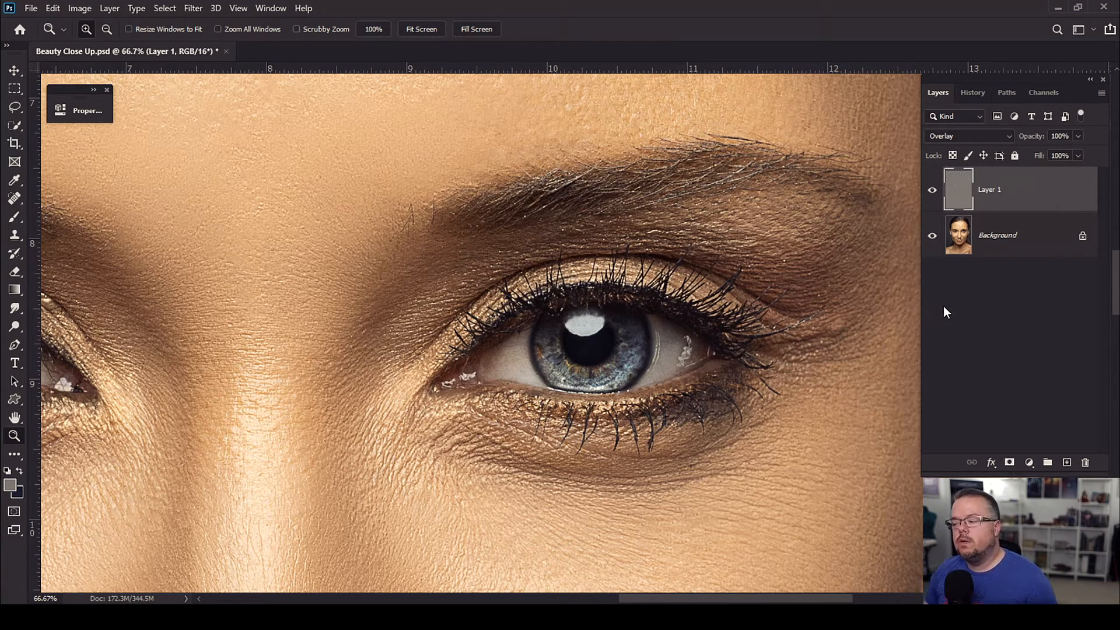
{"action": "left_click", "coordinate": [962, 136]}
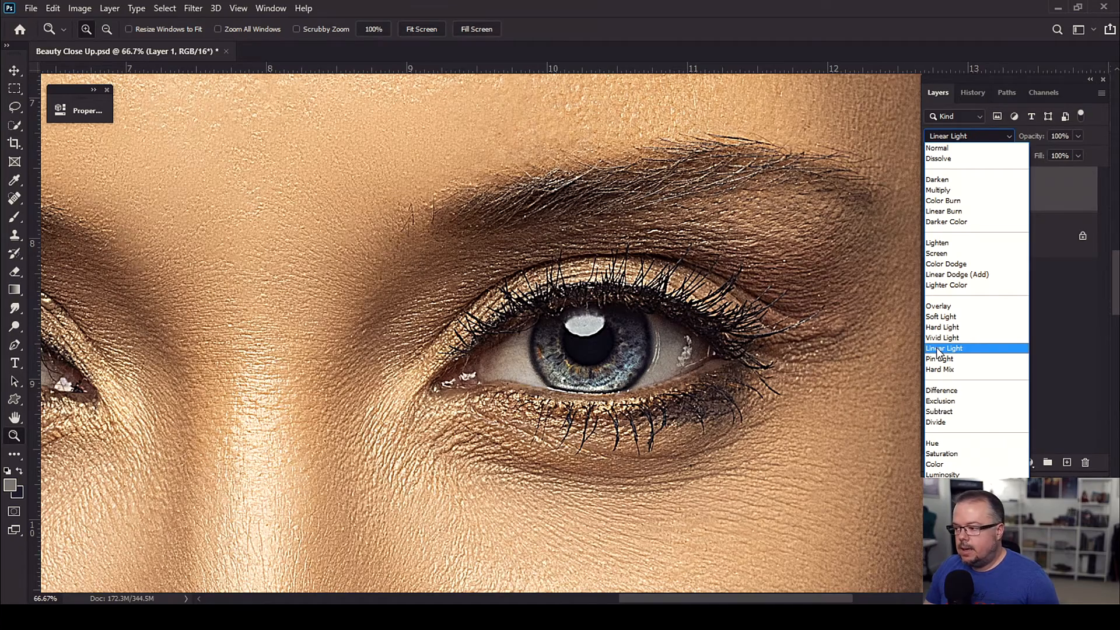
{"action": "left_click", "coordinate": [937, 306]}
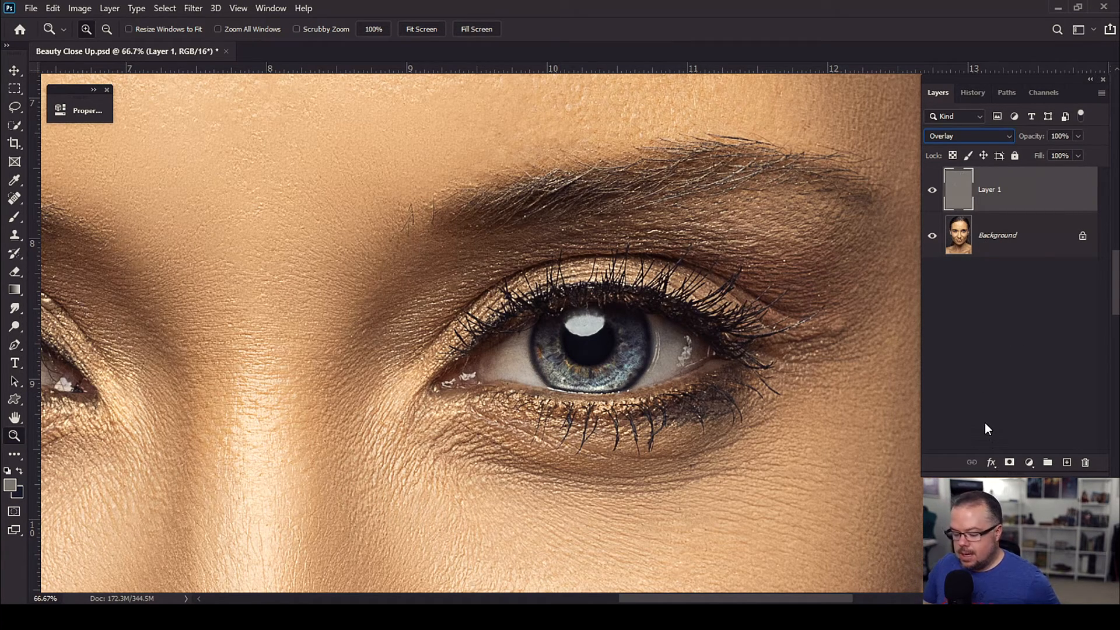
- Add a black mask to the High Pass layer and paint white over the iris and lashes with a 60 px brush at 100% flow
{"action": "left_click", "coordinate": [1009, 462], "text": "alt"}
{"action": "key", "text": "b"}
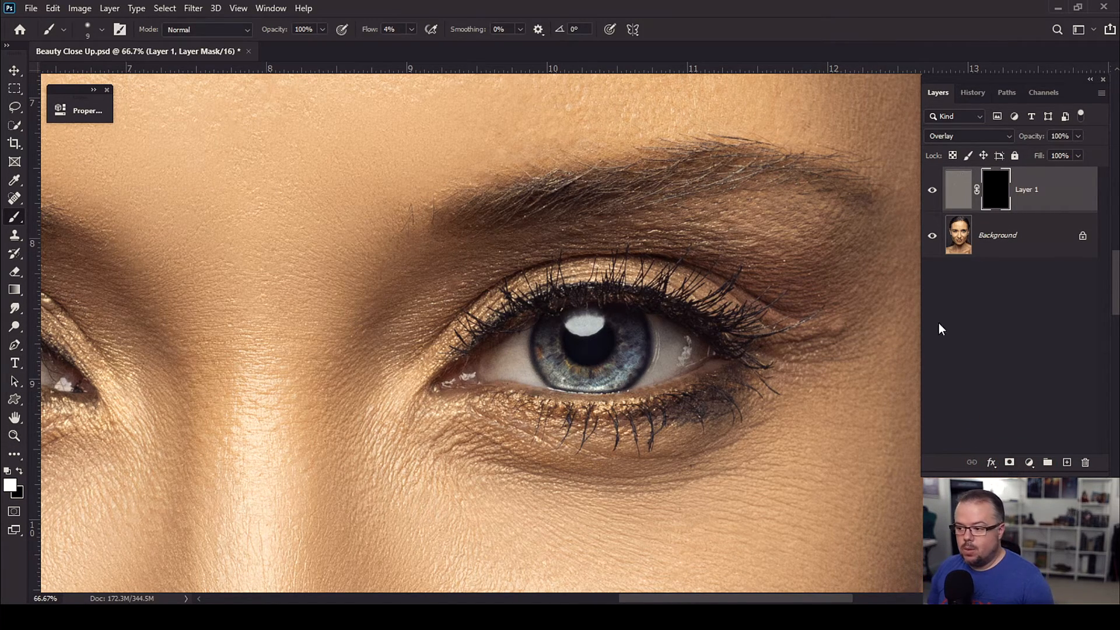
{"action": "key", "text": "]"}
{"action": "key", "text": "]"}
{"action": "key", "text": "]"}
{"action": "key", "text": "]"}
{"action": "key", "text": "]"}
{"action": "key", "text": "]"}
{"action": "key", "text": "]"}
{"action": "key", "text": "]"}
{"action": "key", "text": "]"}
{"action": "key", "text": "]"}
{"action": "key", "text": "shift+0"}
{"action": "key", "text": "bracketleft"}
{"action": "key", "text": "bracketleft"}
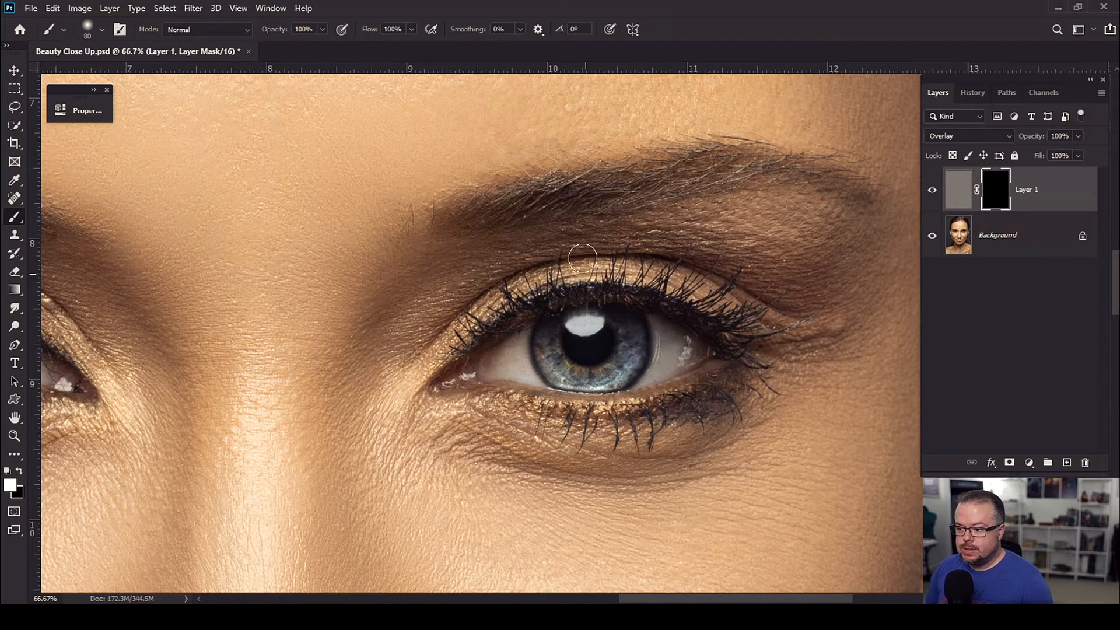
{"action": "mouse_move", "coordinate": [642, 346]}
{"action": "left_mouse_down"}
{"action": "mouse_move", "coordinate": [550, 344]}
{"action": "mouse_move", "coordinate": [598, 376]}
{"action": "mouse_move", "coordinate": [620, 328]}
{"action": "left_mouse_up"}
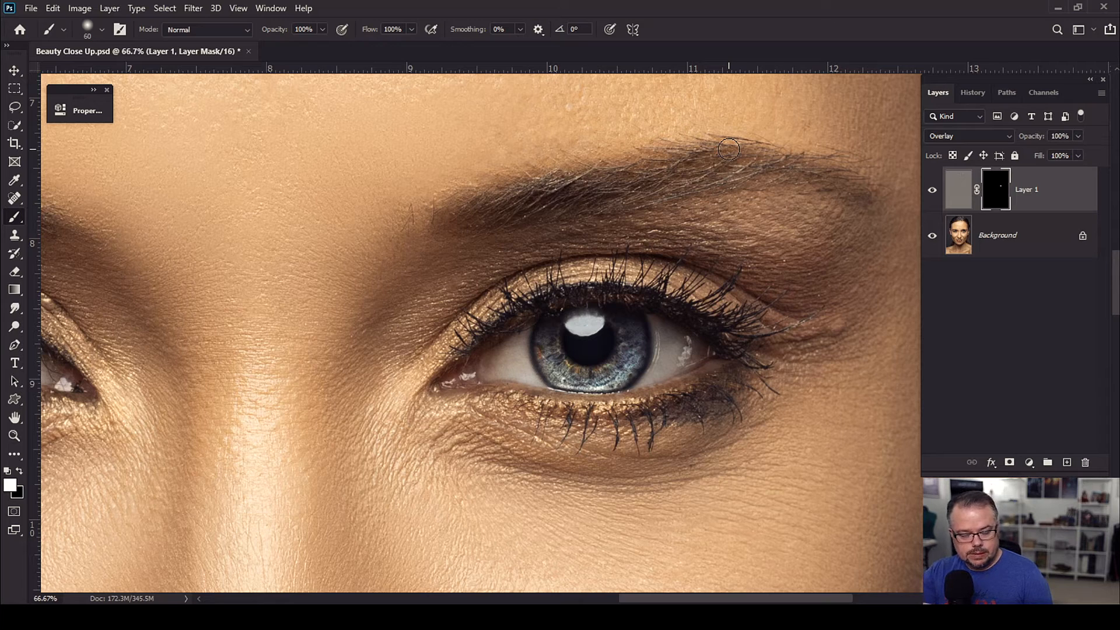
{"action": "mouse_move", "coordinate": [443, 362]}
{"action": "left_mouse_down"}
{"action": "mouse_move", "coordinate": [470, 327]}
{"action": "mouse_move", "coordinate": [580, 290]}
{"action": "mouse_move", "coordinate": [770, 323]}
{"action": "left_mouse_up"}
- Sharpen the eyebrow and the area around the eye's outer corner by painting white on the mask with a 200 px brush
{"action": "key", "text": "bracketright"}
{"action": "key", "text": "bracketright"}
{"action": "key", "text": "bracketright"}
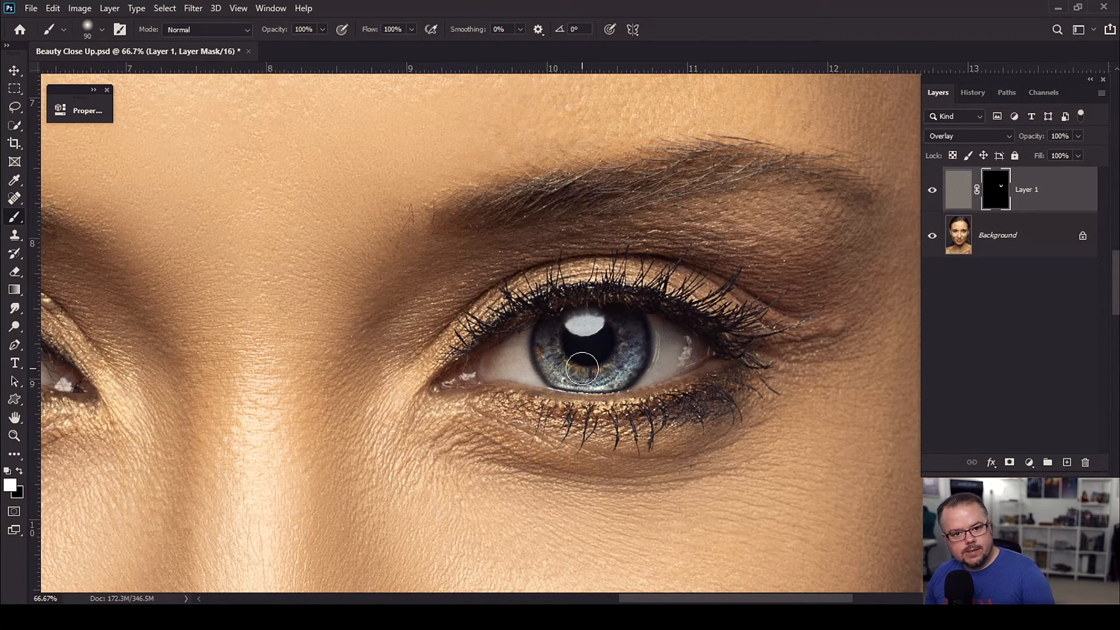
{"action": "key", "text": "bracketright"}
{"action": "key", "text": "bracketright"}
{"action": "key", "text": "bracketright"}
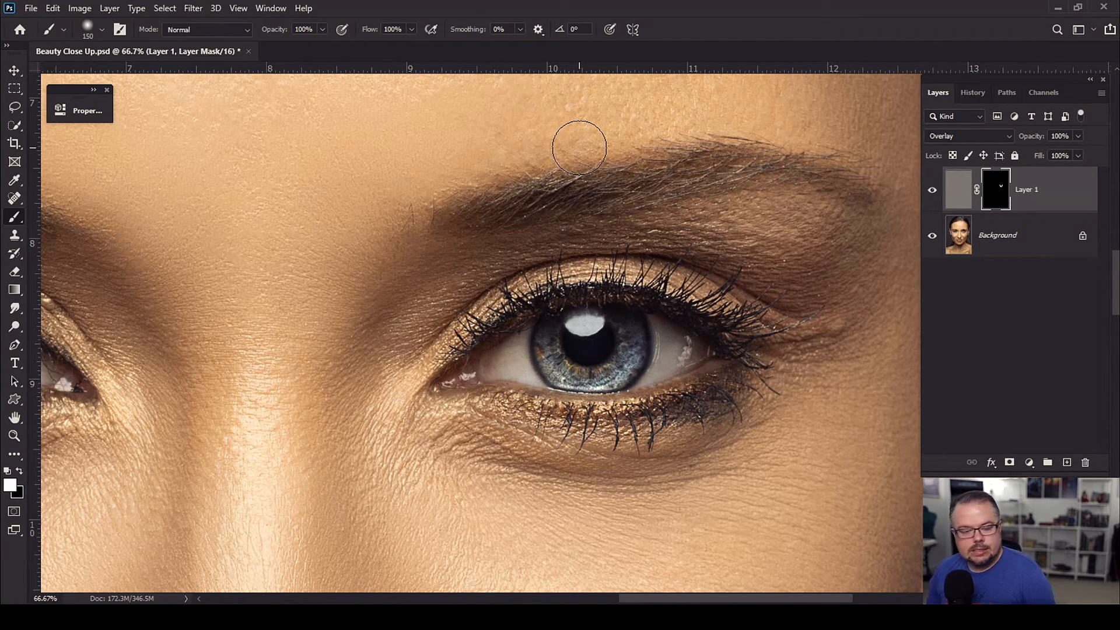
{"action": "key", "text": "bracketright"}
{"action": "key", "text": "bracketright"}
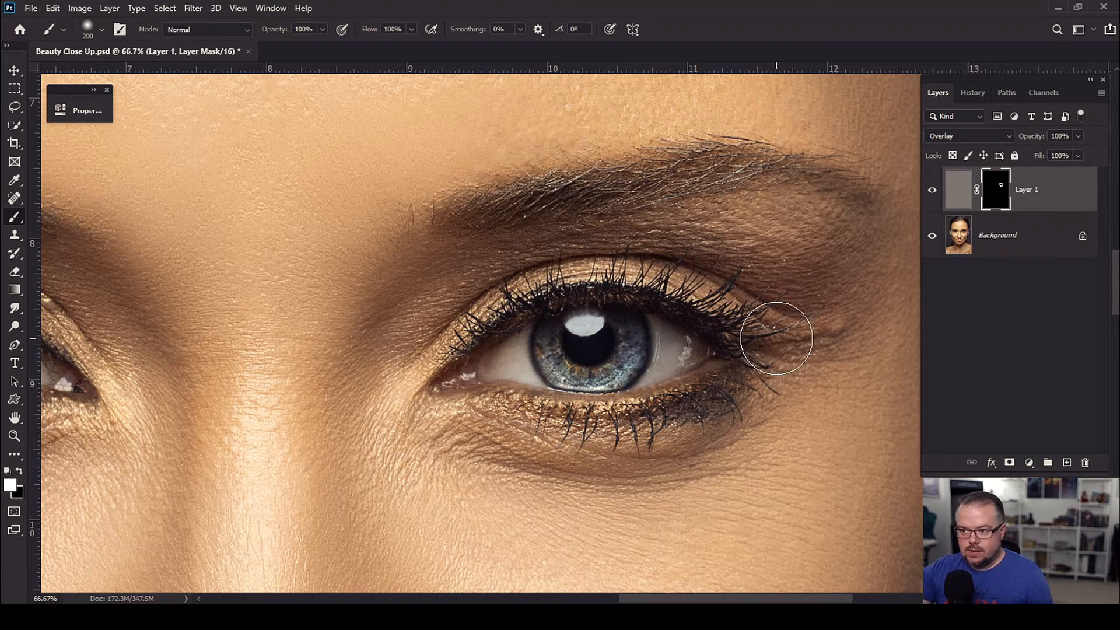
{"action": "key", "text": "ctrl+0"}
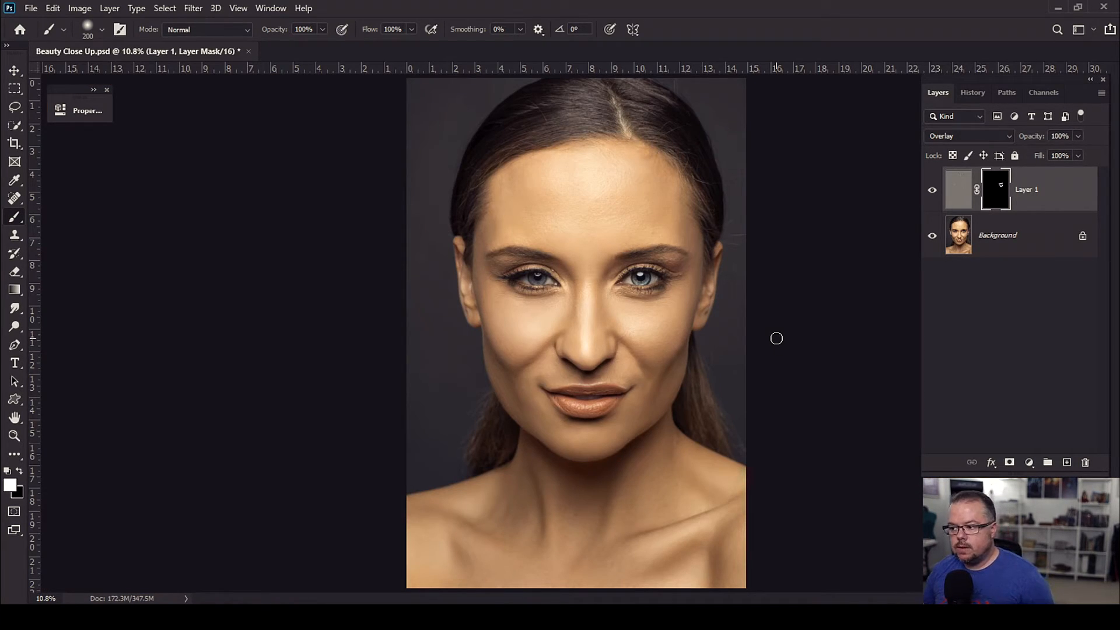